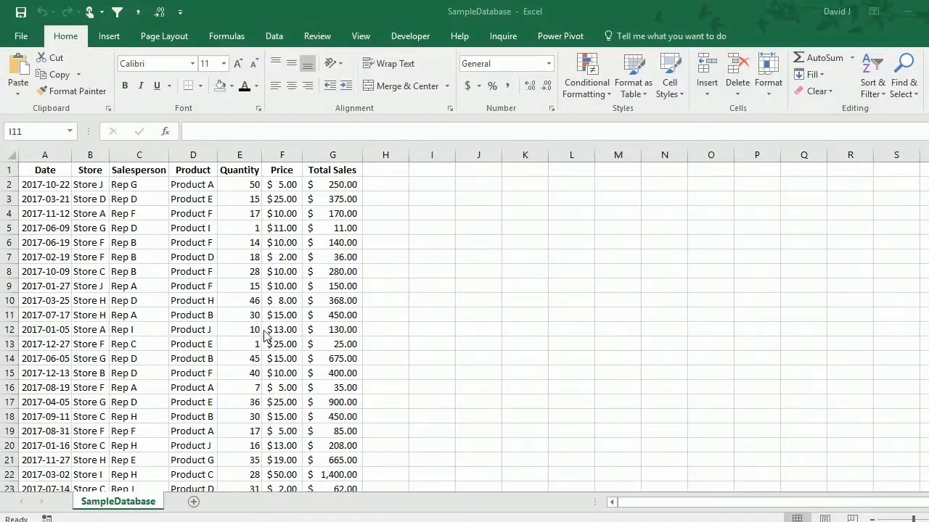
Add two new worksheets to the workbook and rename the first one as Data
left_click(193, 505)
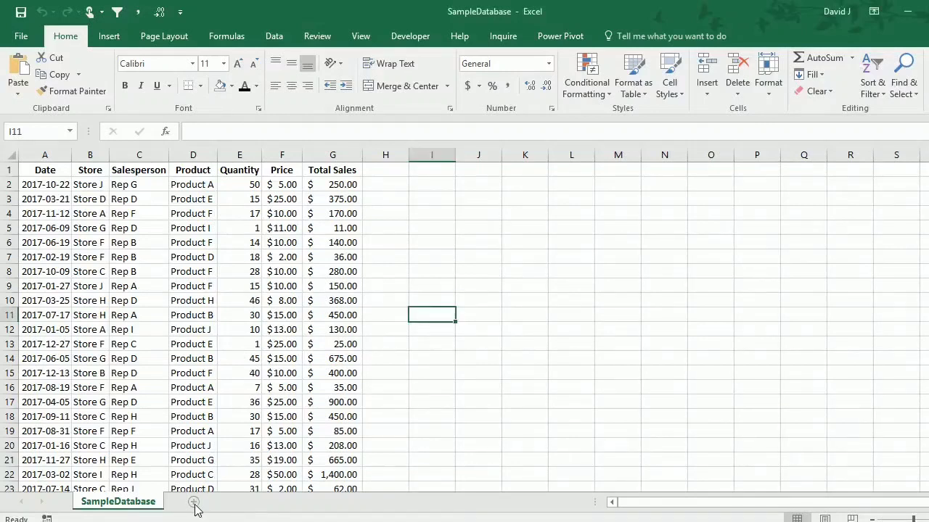
left_click(194, 506)
left_click(240, 504)
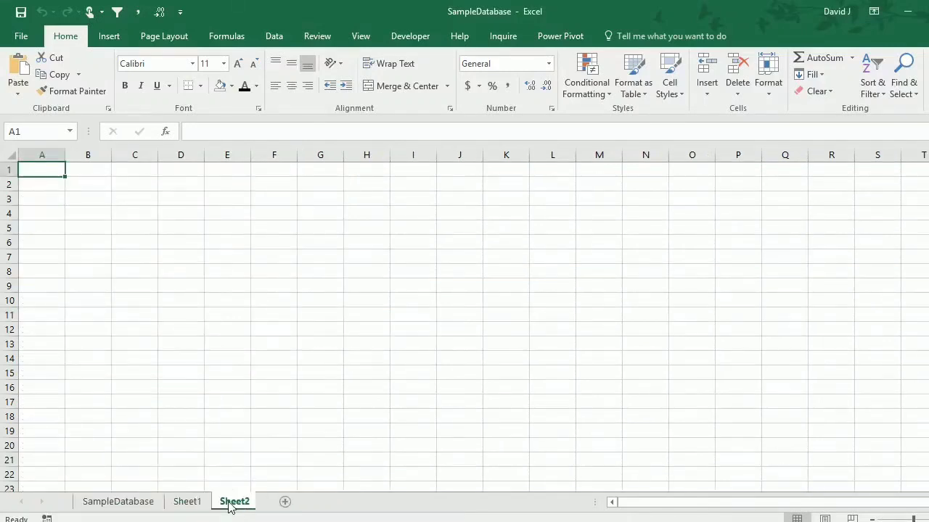
left_click(206, 500)
type("Data")
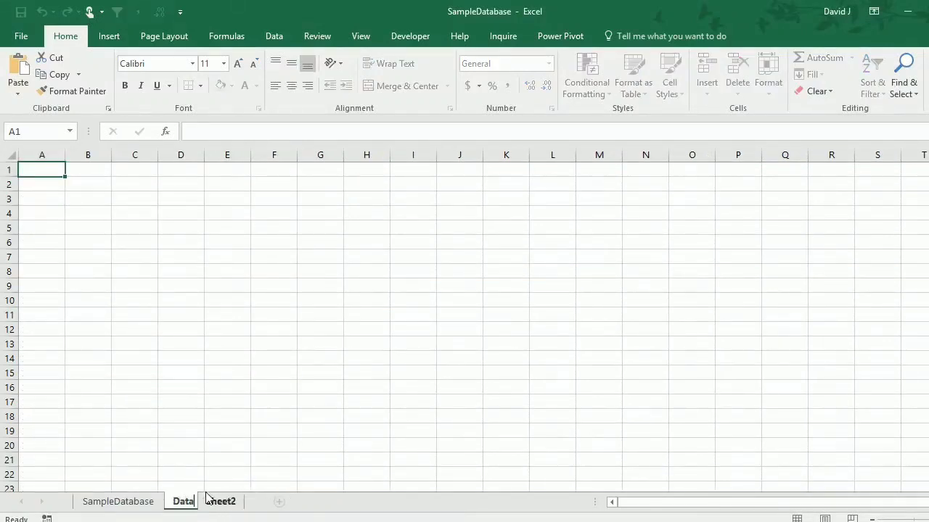
key("Return")
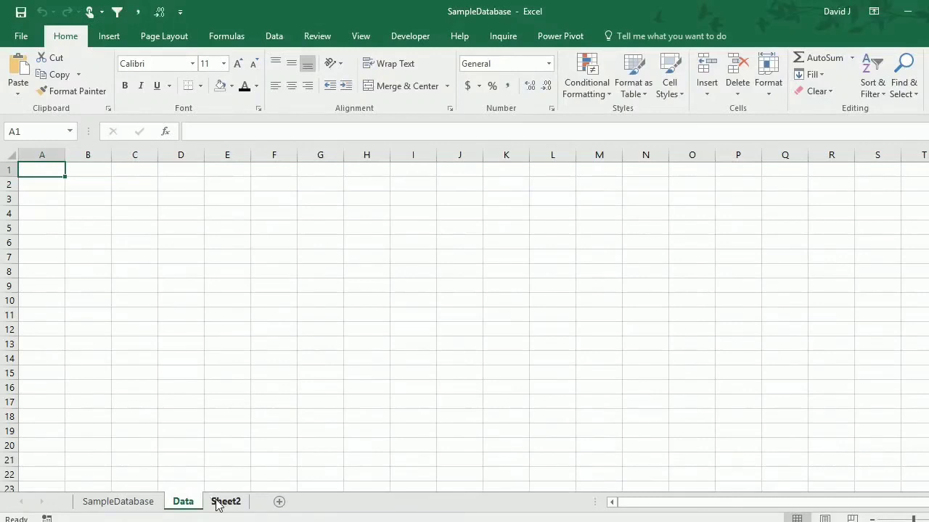
Rename the second new worksheet, Sheet2, as Dashboard
double_click(217, 501)
type("Das")
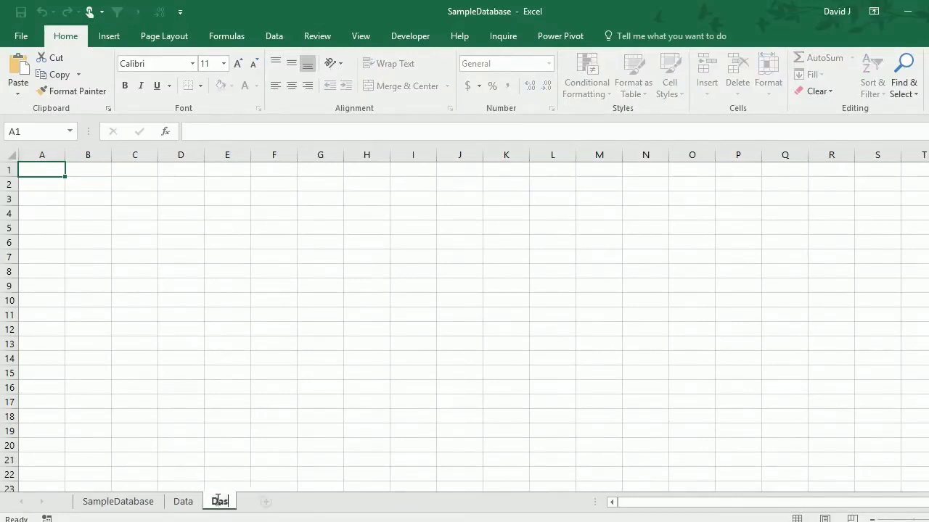
type("hboard")
key("Return")
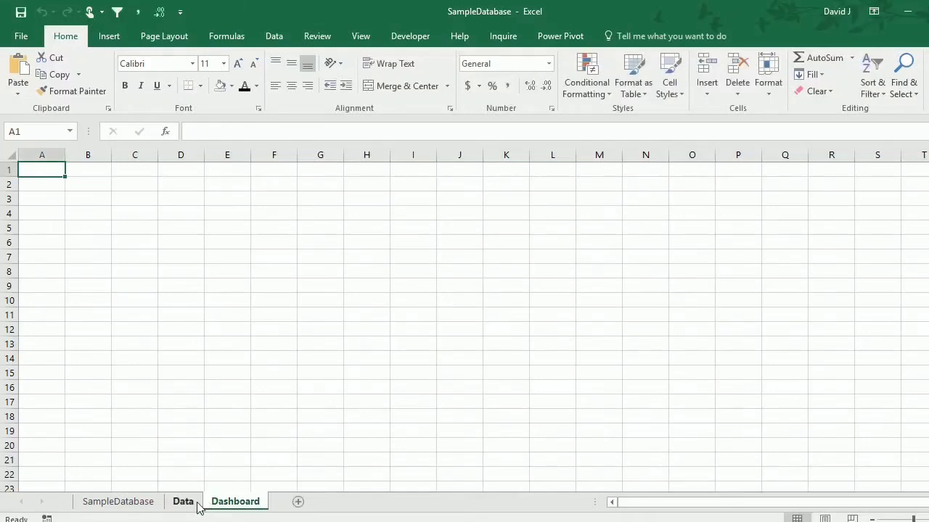
Create a PivotTable from Dataset1 at cell A1 of the Data sheet
left_click(195, 504)
left_click(114, 39)
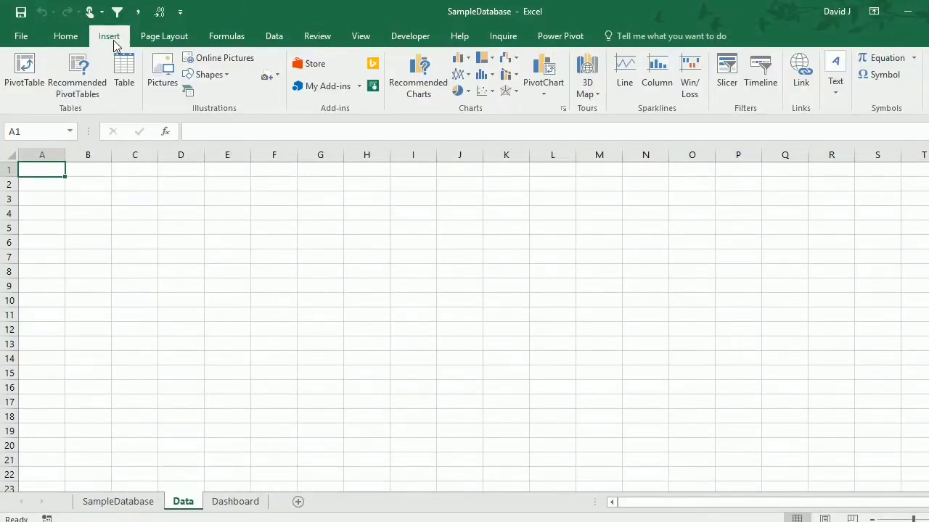
left_click(32, 64)
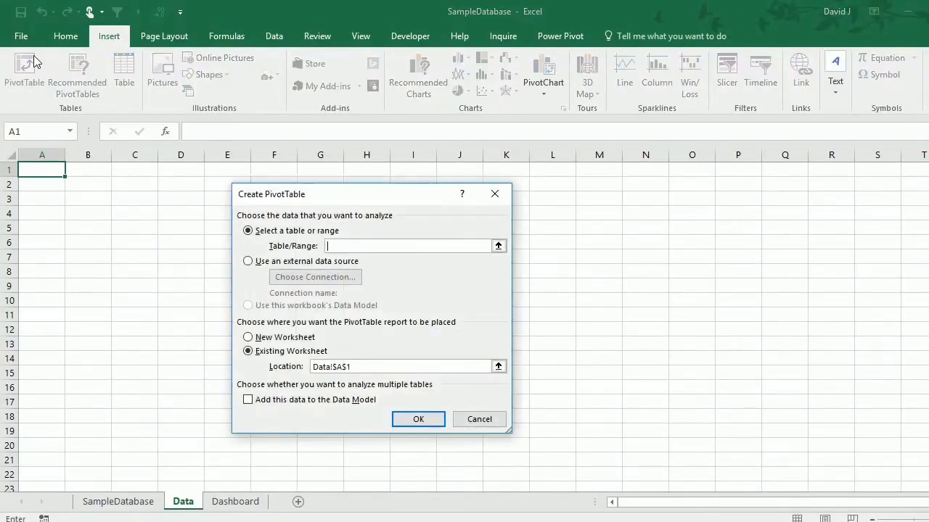
type("Dataset1")
key("Return")
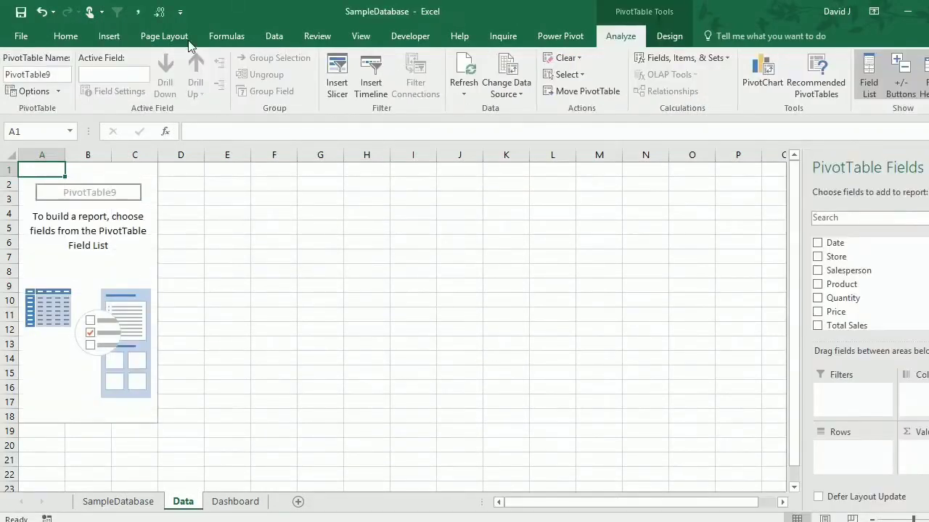
Add Date as rows and Total Sales as values in the PivotTable, and group the dates by Months only
left_click_drag(835, 242, 848, 455)
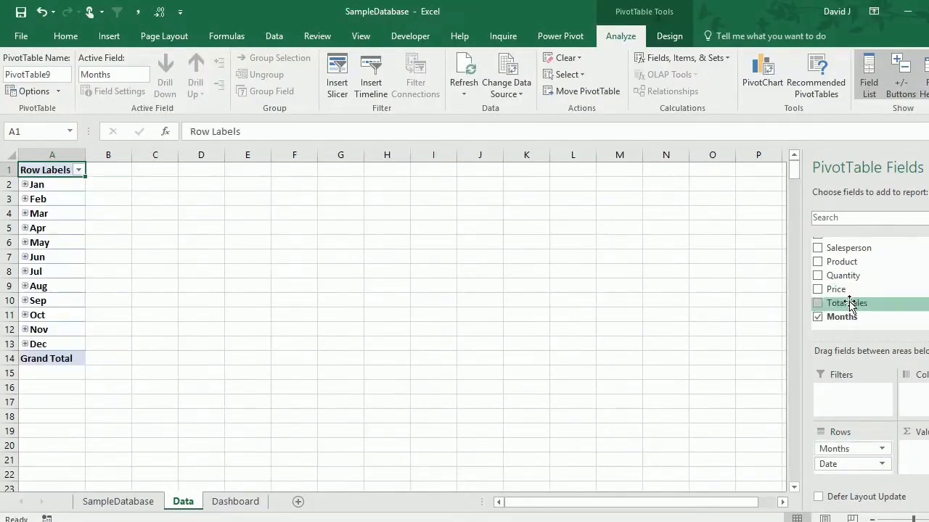
left_click_drag(863, 330, 917, 450)
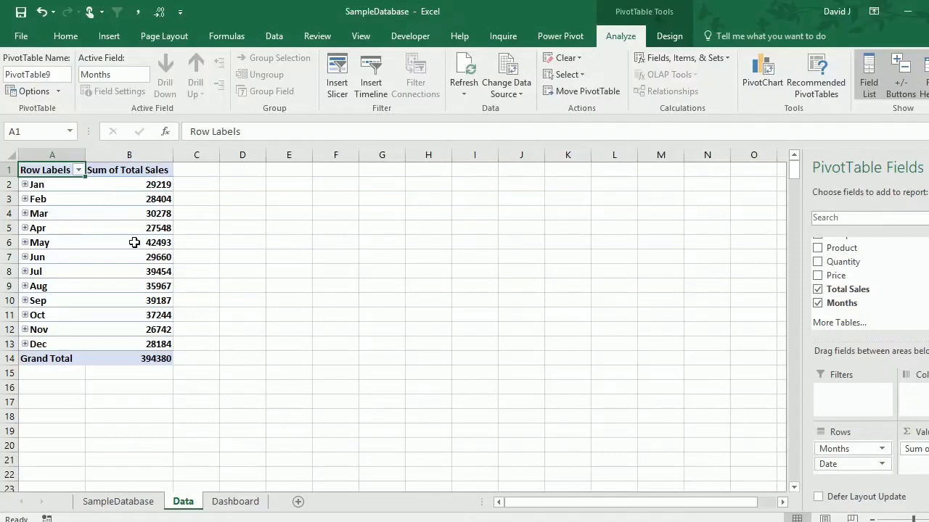
mouse_move(134, 243)
right_click(54, 246)
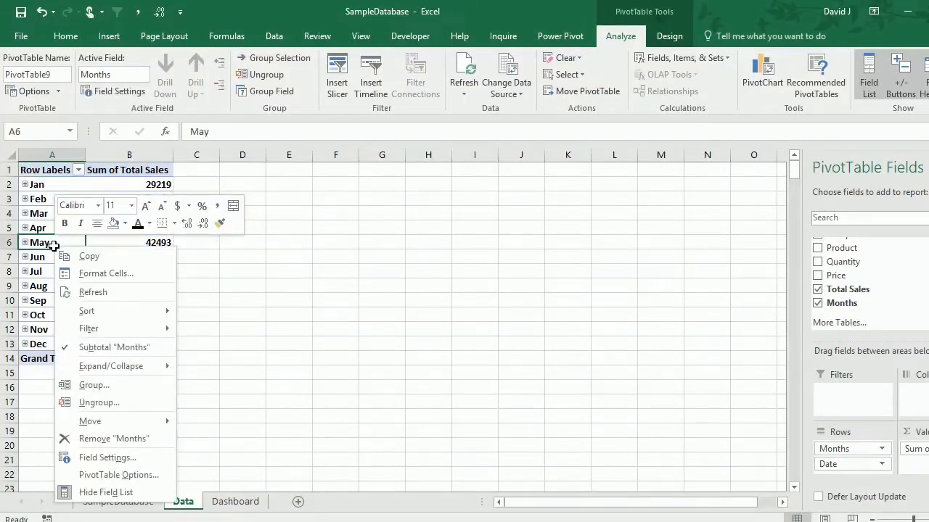
left_click(108, 386)
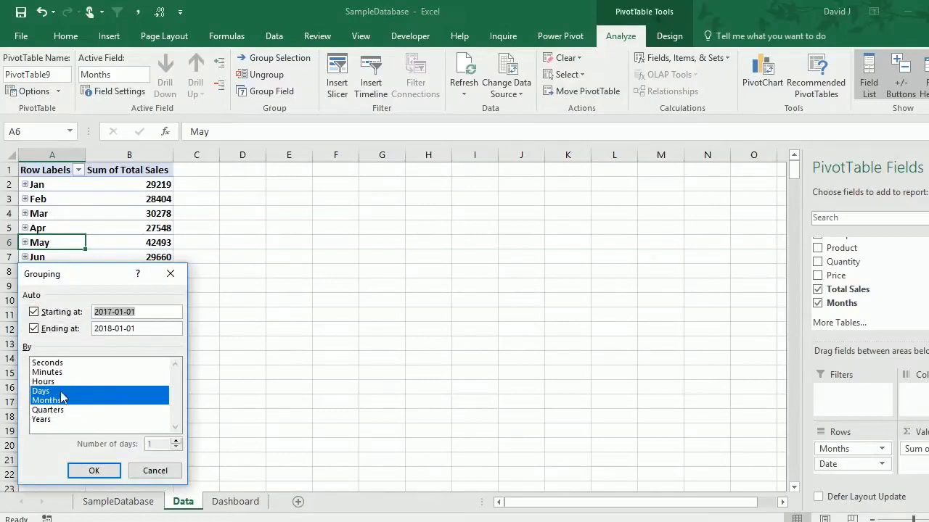
left_click(56, 392)
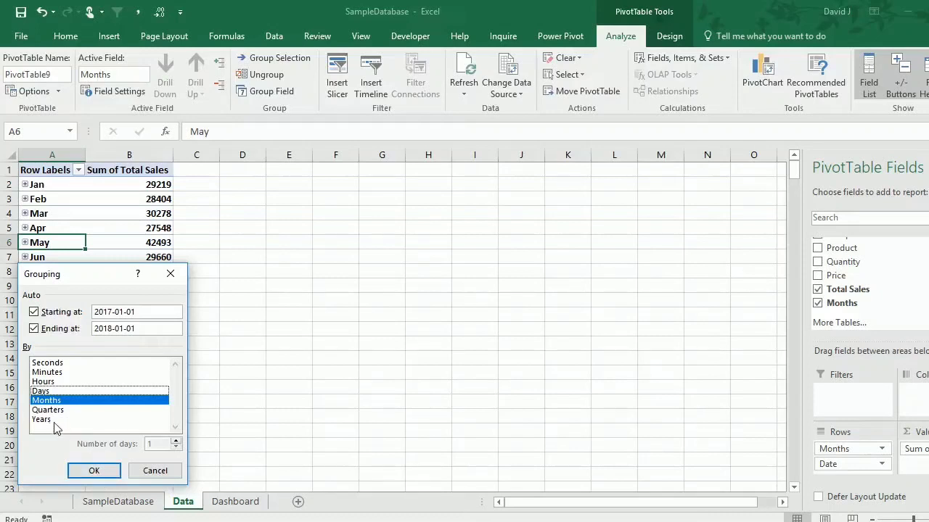
left_click(95, 470)
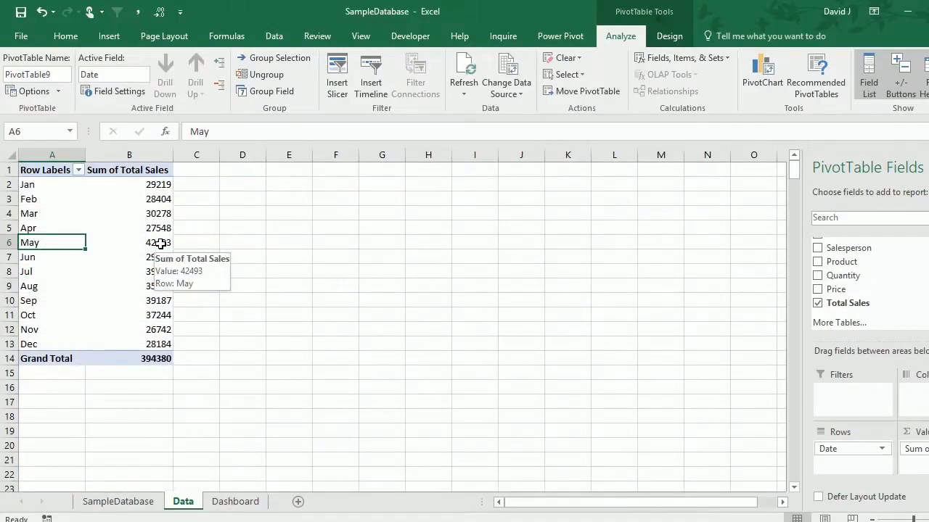
Set the number format of the Sum of Total Sales value field to Accounting
right_click(160, 244)
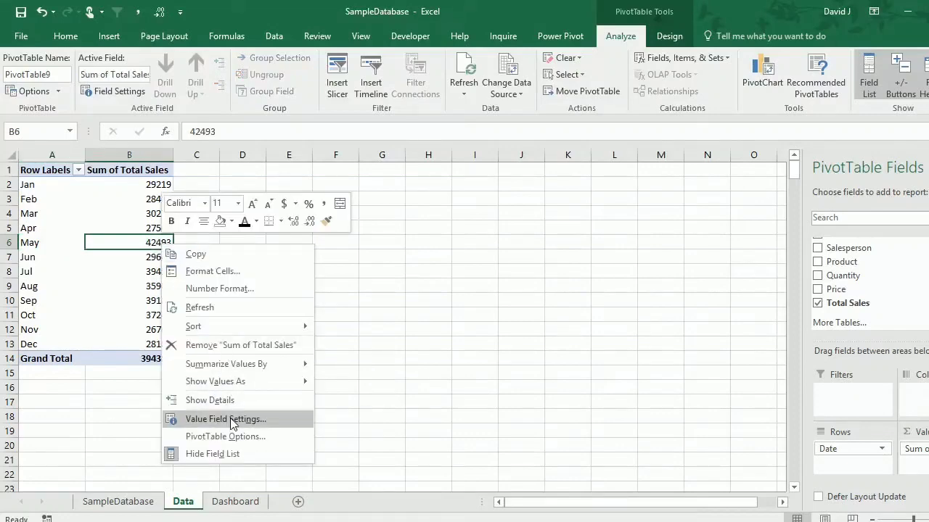
left_click(230, 417)
left_click(145, 508)
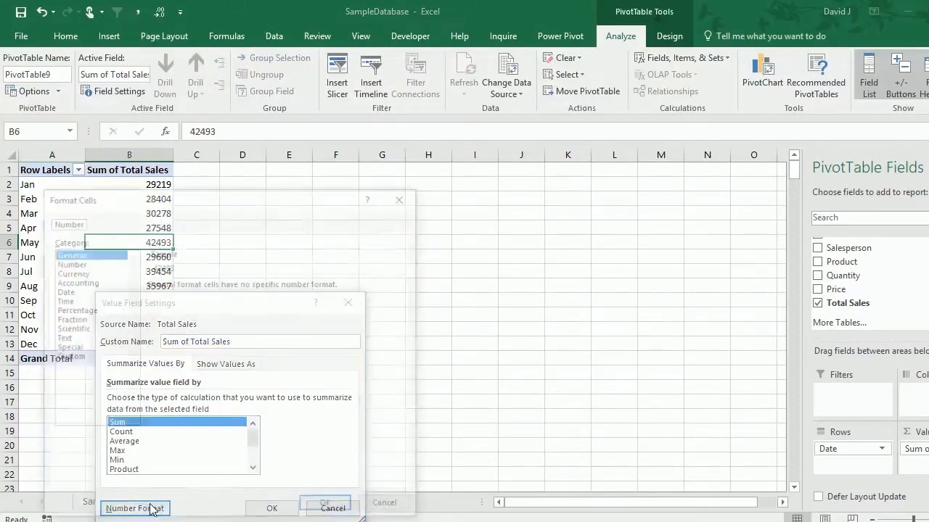
left_click(80, 284)
key("Return")
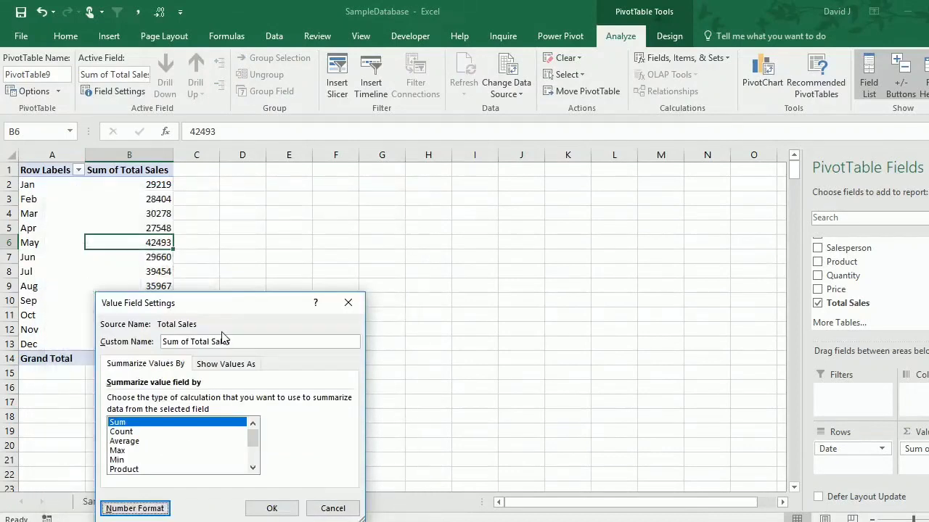
left_click(271, 509)
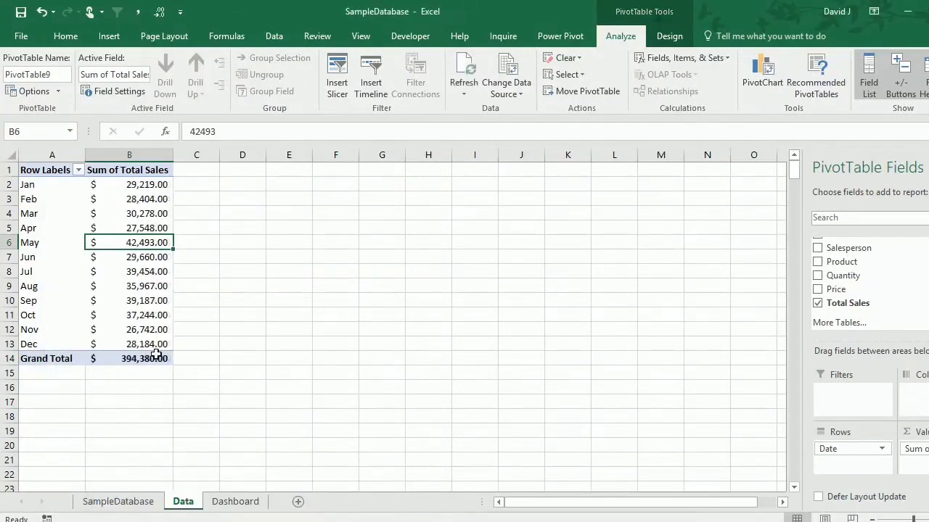
Insert a Clustered Column PivotChart based on the monthly sales PivotTable
mouse_move(156, 311)
left_click(768, 74)
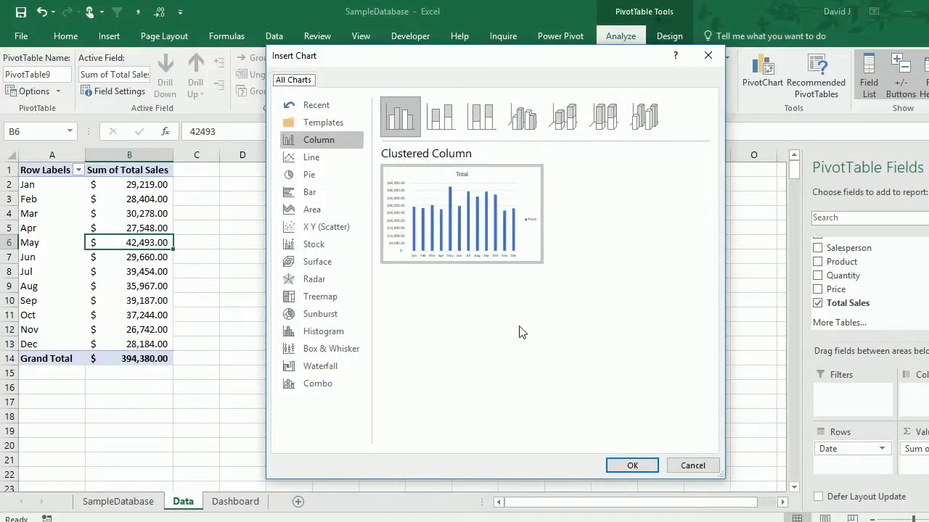
left_click(622, 465)
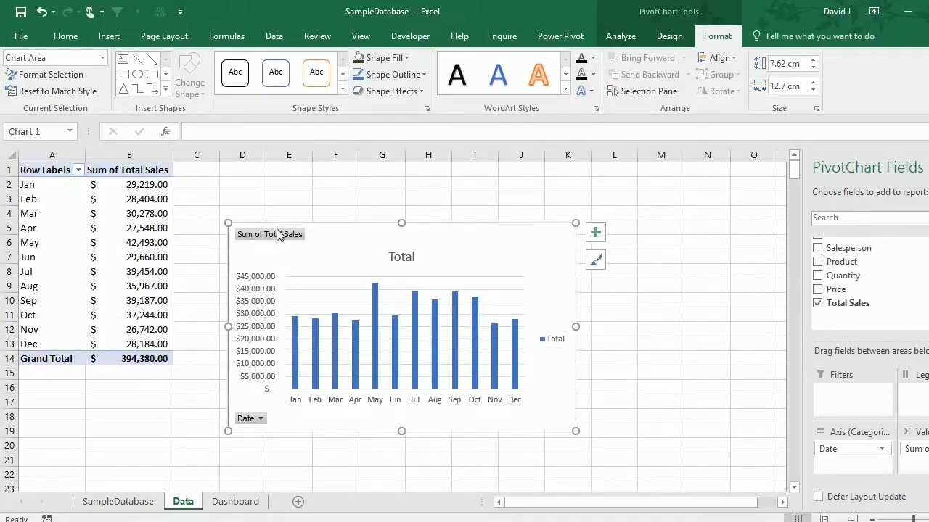
Hide all field buttons on the PivotChart and delete its legend
left_click(621, 37)
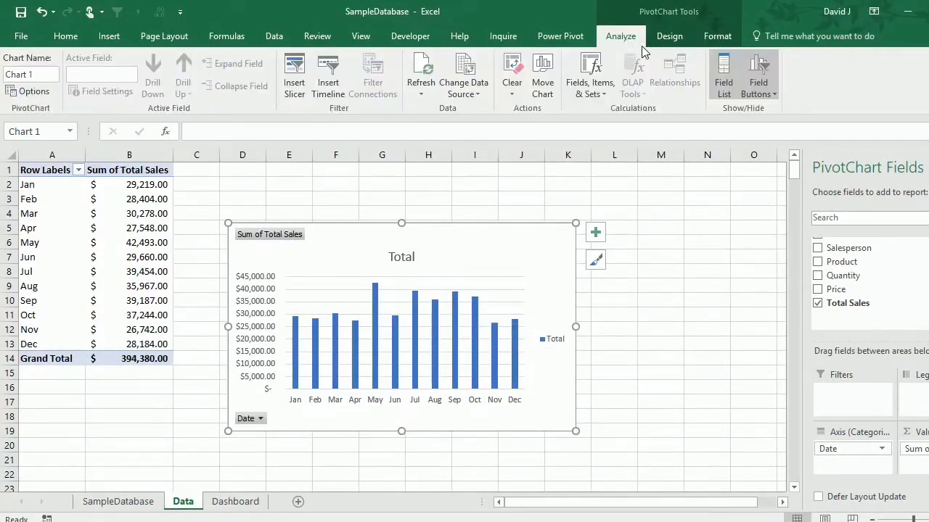
left_click(764, 67)
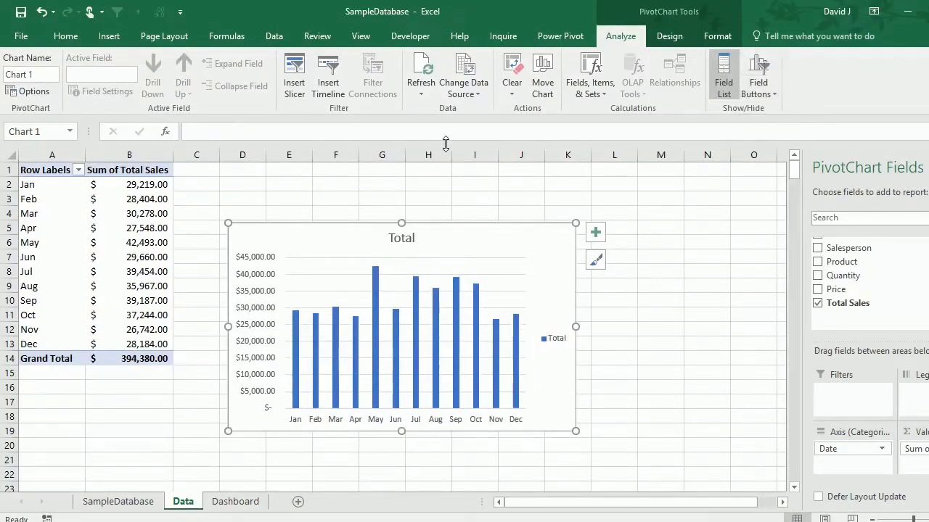
left_click(556, 342)
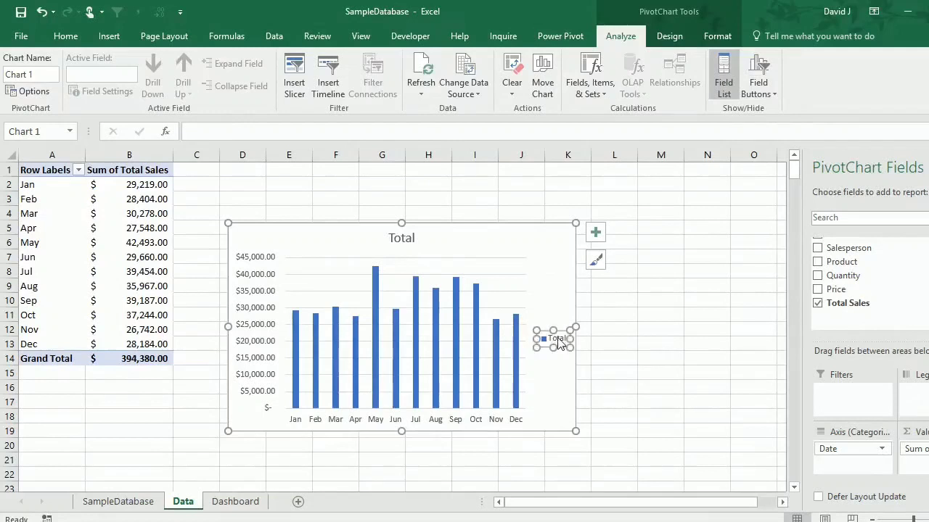
key("Delete")
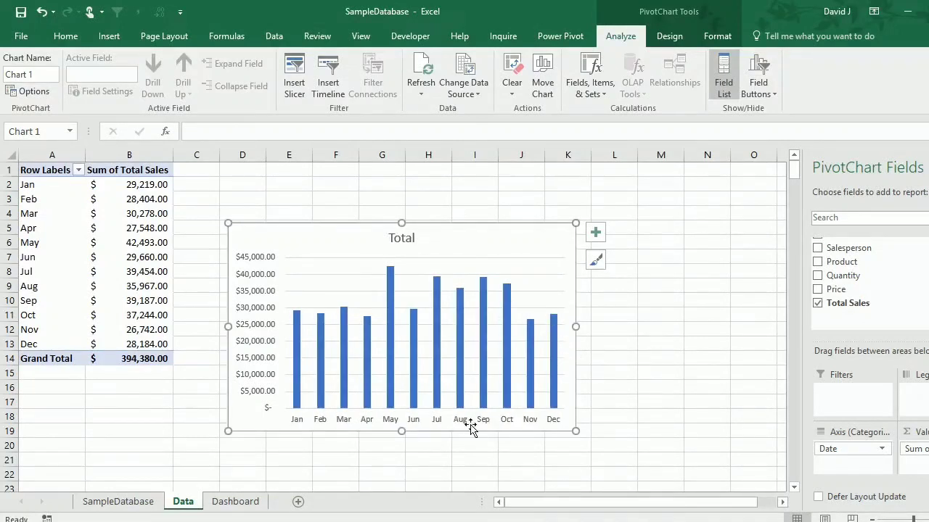
left_click(462, 423)
right_click(461, 424)
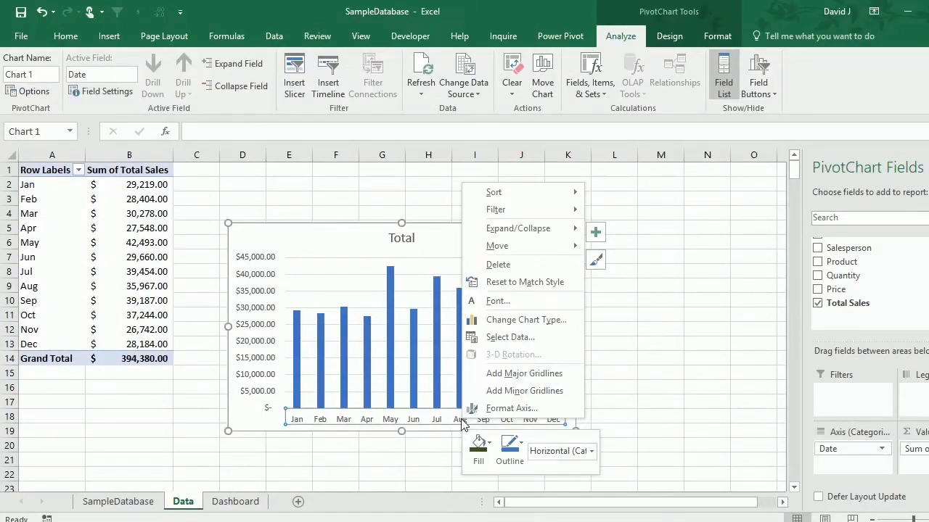
left_click(441, 378)
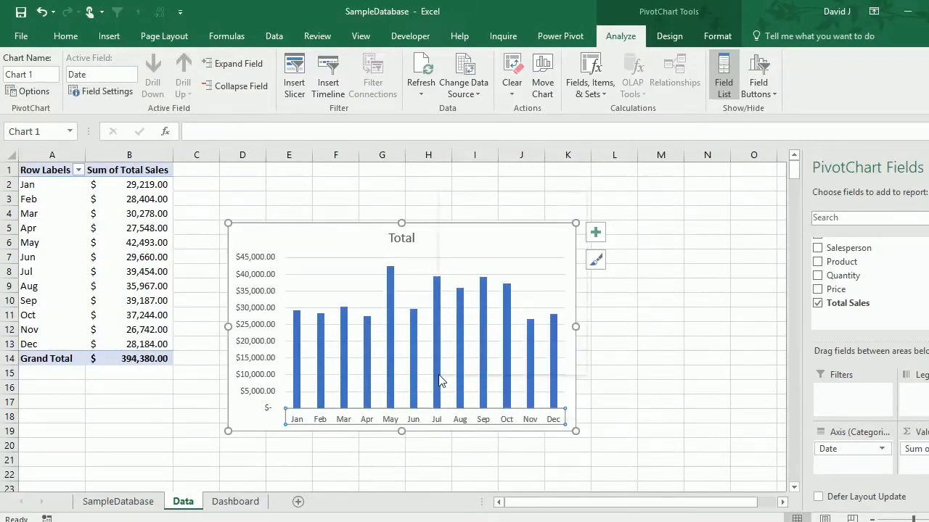
Widen the chart's columns by setting the data series gap width to 50%
right_click(441, 379)
left_click(464, 365)
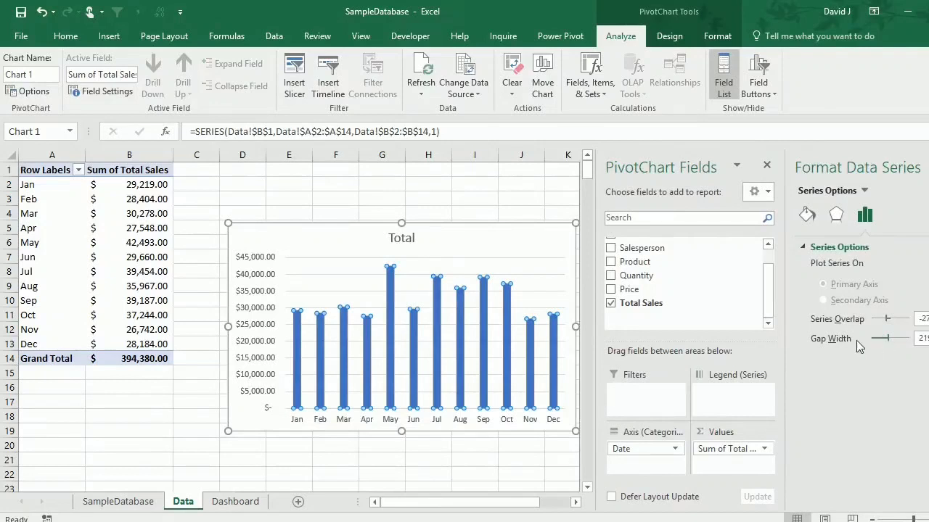
left_click_drag(887, 338, 872, 336)
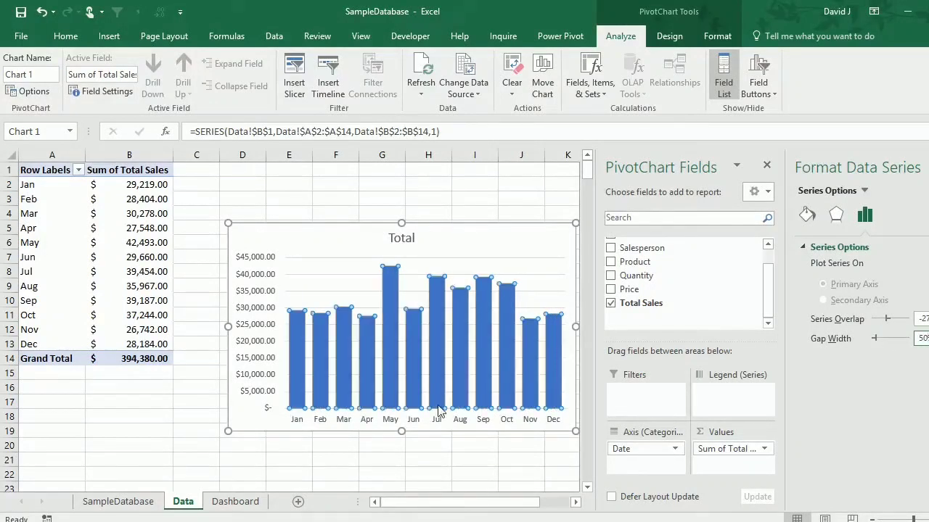
left_click(440, 446)
Change the chart title to "Total Sales" and make it bold
left_click(401, 238)
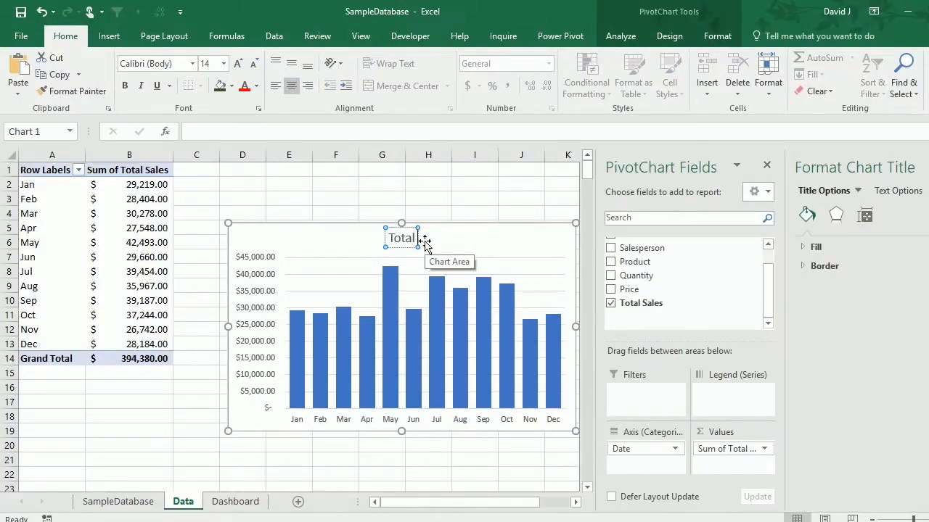
left_click(419, 237)
type("Sales")
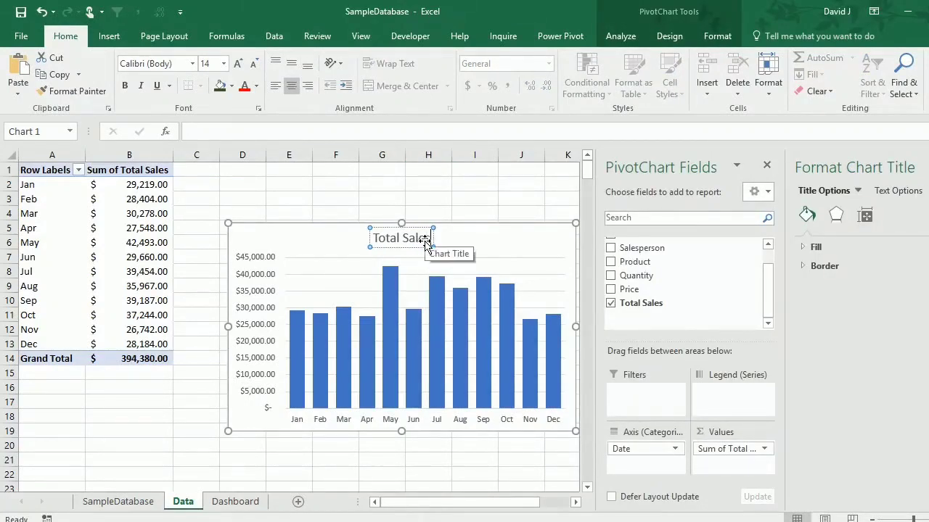
left_click_drag(432, 238, 372, 238)
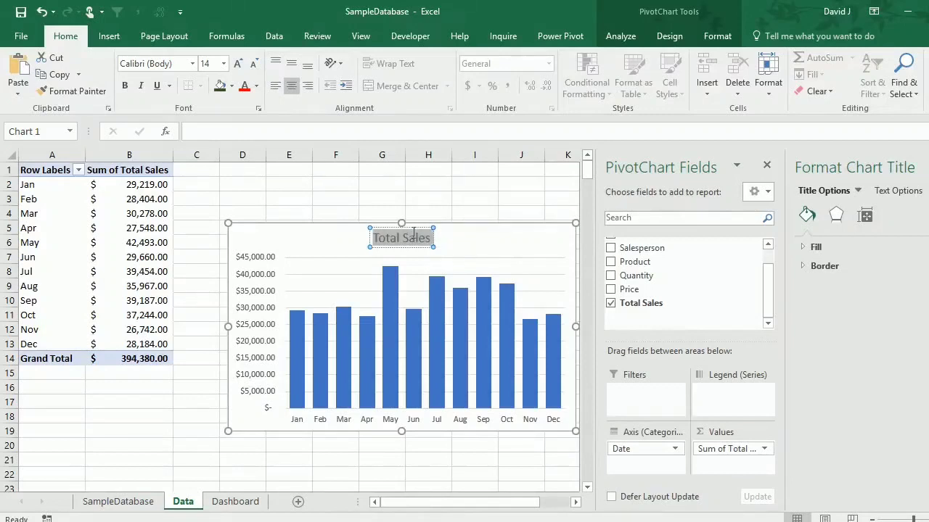
key("ctrl+b")
Remove the chart area's border by setting it to No line
left_click(481, 239)
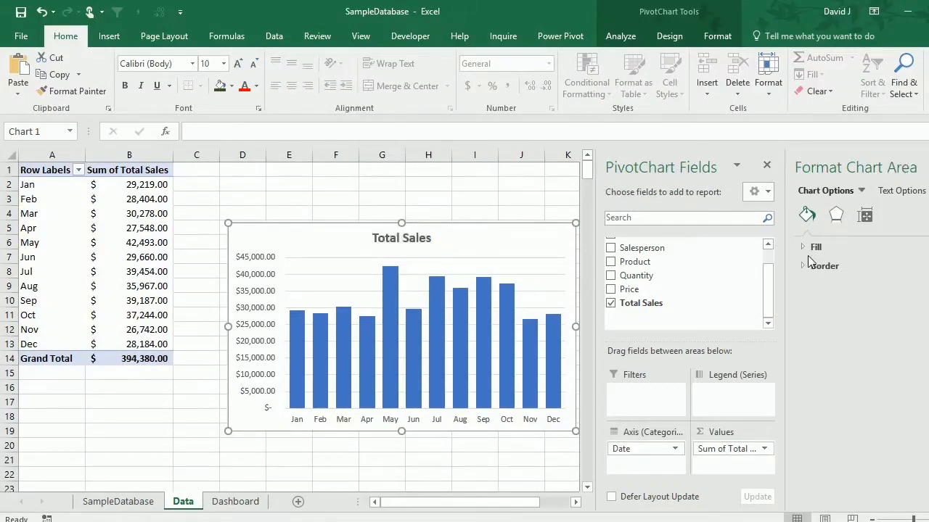
left_click(810, 266)
left_click(817, 287)
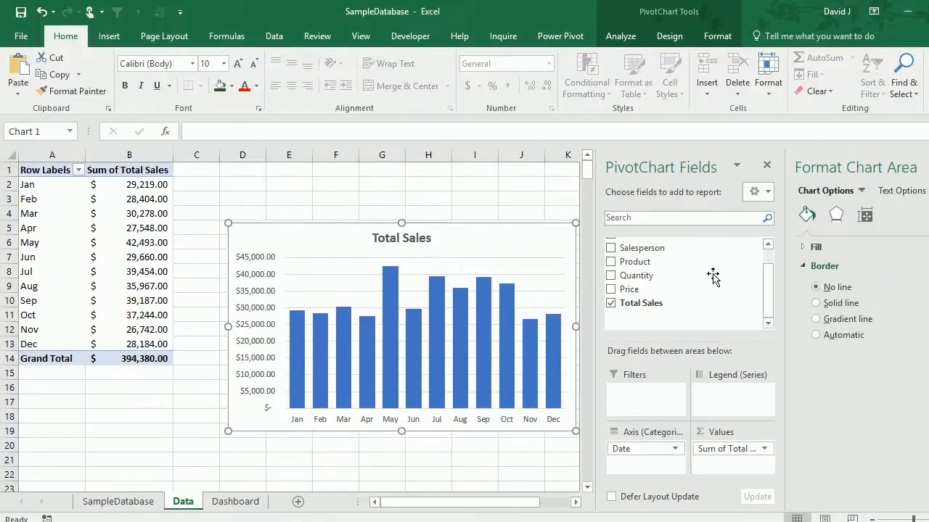
left_click(476, 194)
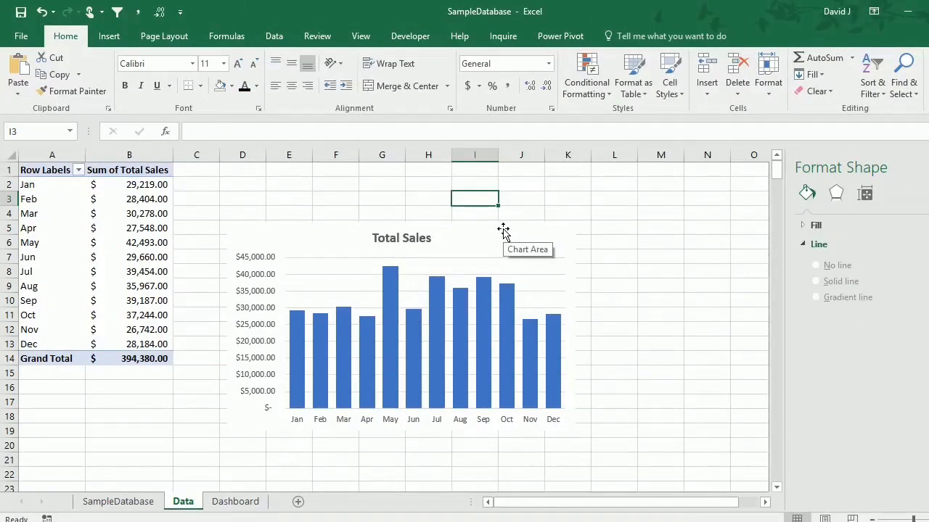
Move the Total Sales column chart from the Data sheet to the Dashboard sheet, placing it near cell B2
left_click(504, 230)
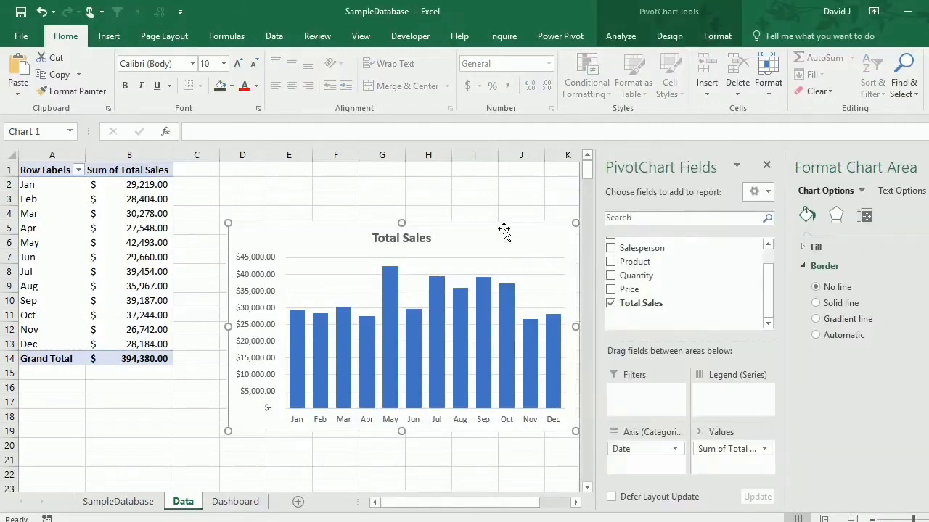
key("ctrl+x")
left_click(247, 502)
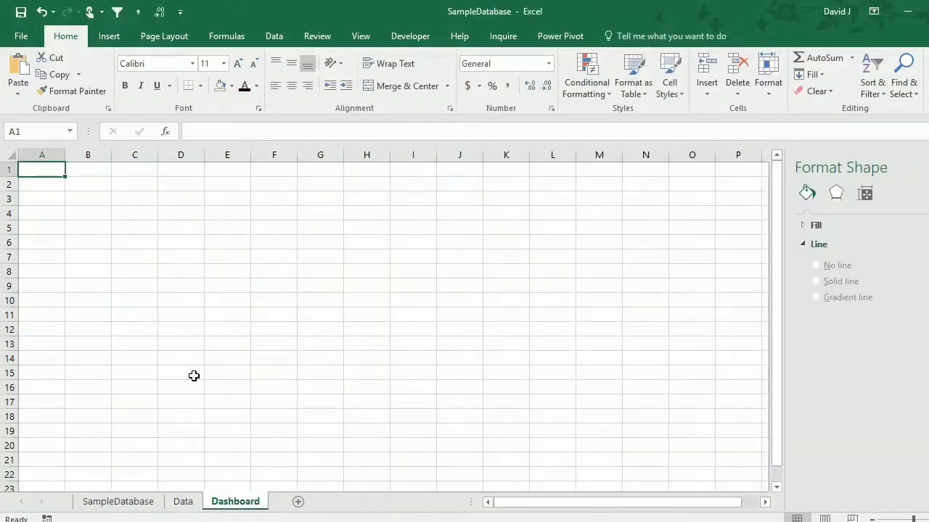
left_click(149, 310)
key("ctrl+v")
left_click_drag(218, 327, 156, 203)
Hide the gridlines on the Dashboard sheet
left_click(472, 225)
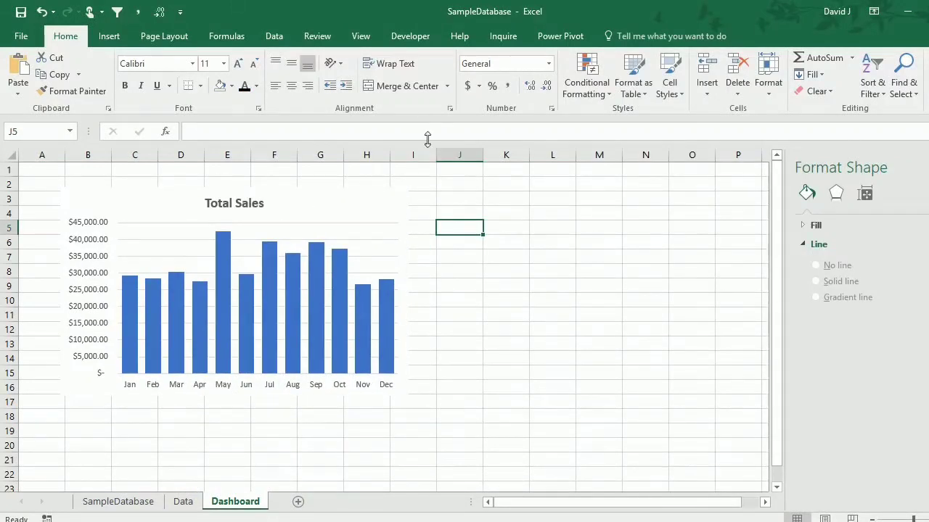
left_click(363, 36)
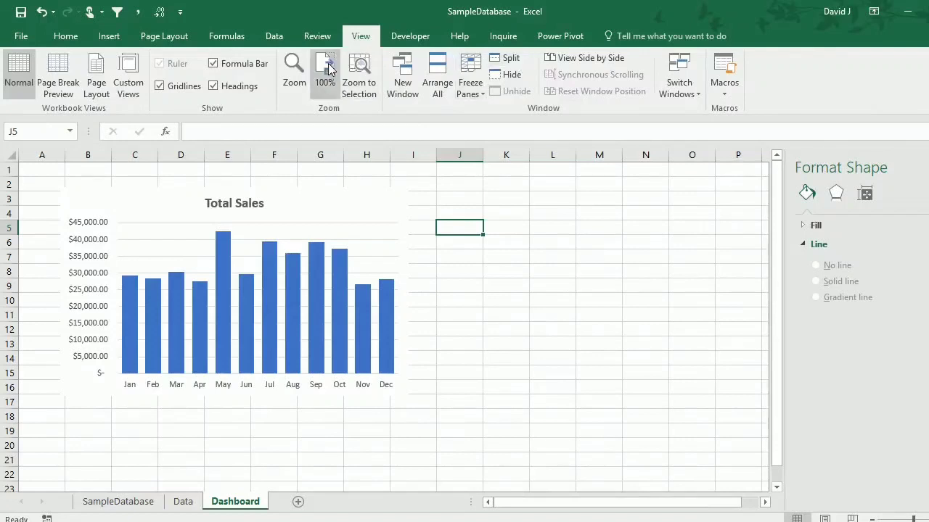
left_click(161, 85)
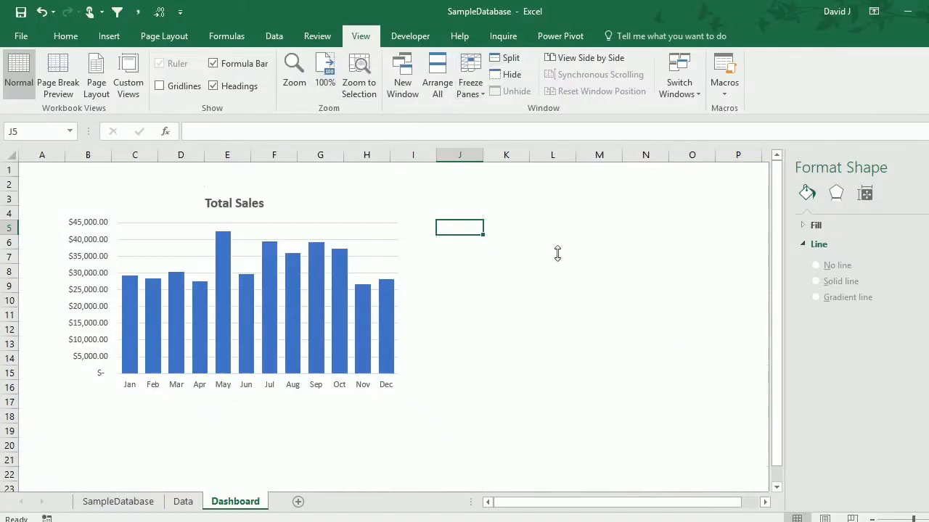
Create a PivotTable from dataset1 at cell D1 of the Data sheet
left_click(181, 502)
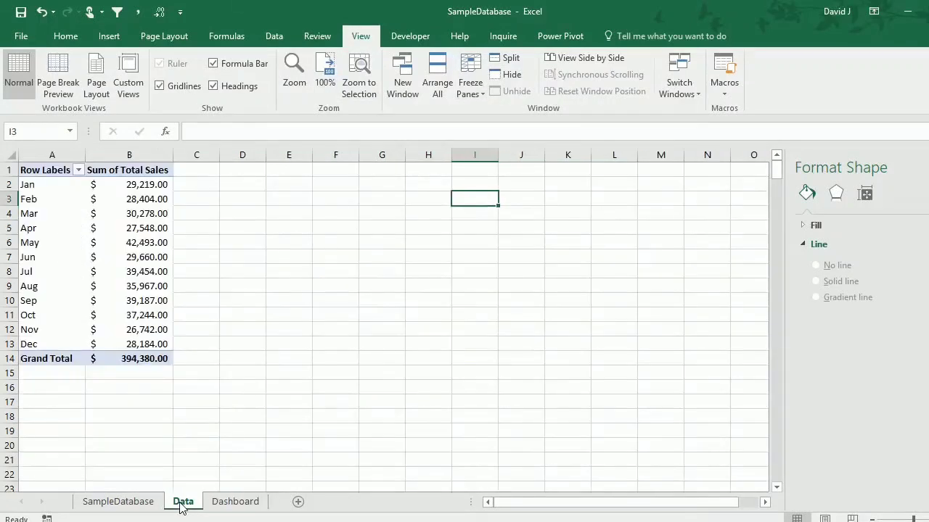
left_click(253, 171)
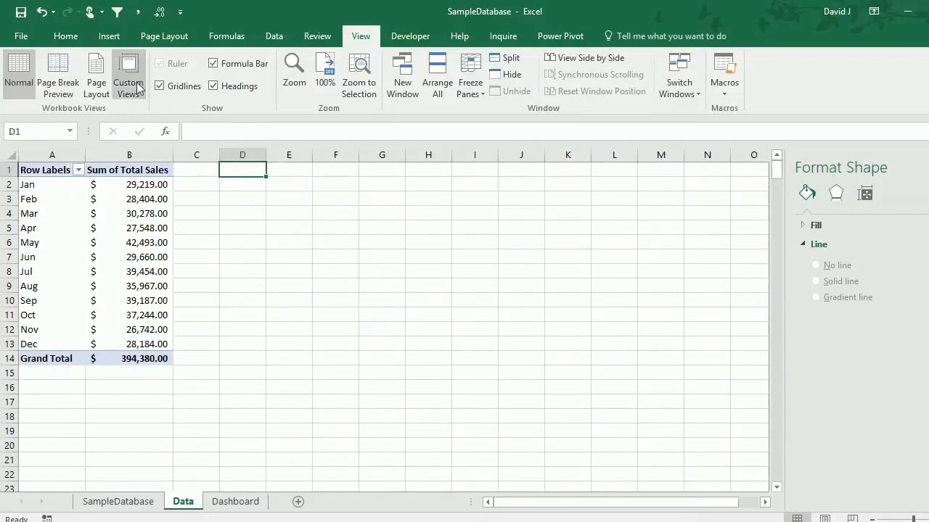
left_click(109, 36)
left_click(26, 69)
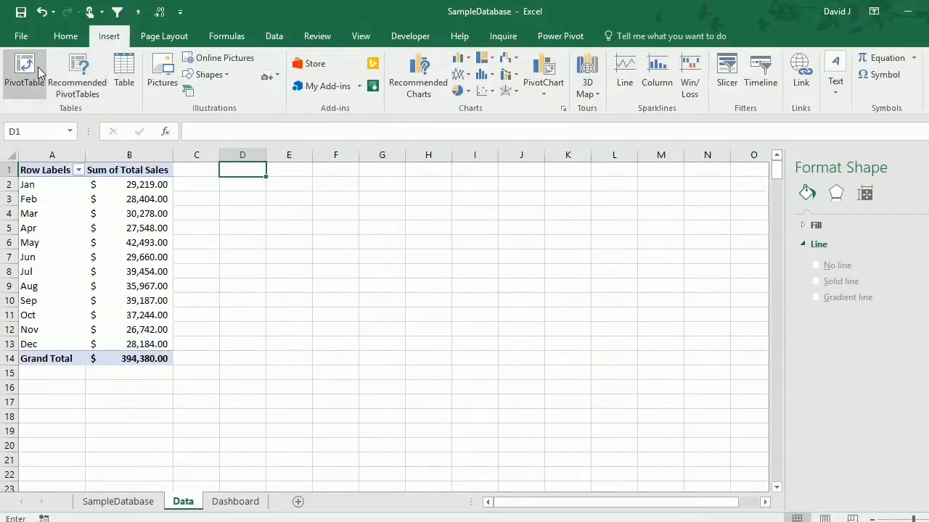
type("dataset1")
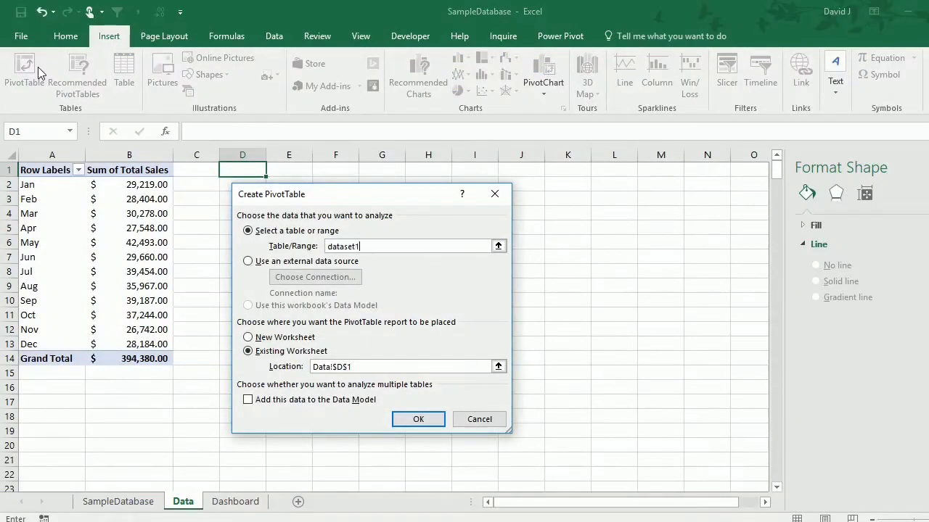
key("Return")
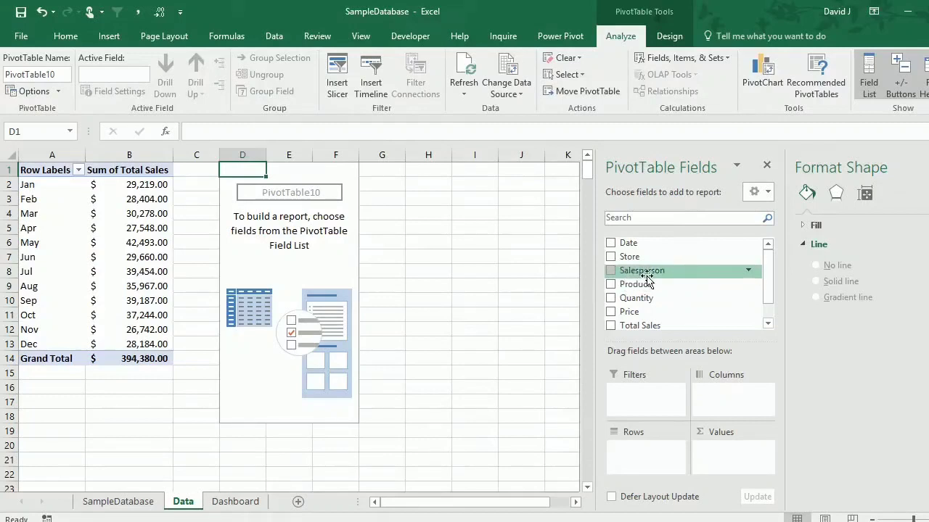
Add Total Sales as the new PivotTable's values and Product as its rows
scroll(755, 307, "down", 1)
left_click_drag(640, 307, 708, 444)
left_click_drag(636, 262, 644, 449)
Format the product PivotTable's Sum of Total Sales field as Accounting with a $ sign and two decimals
right_click(310, 214)
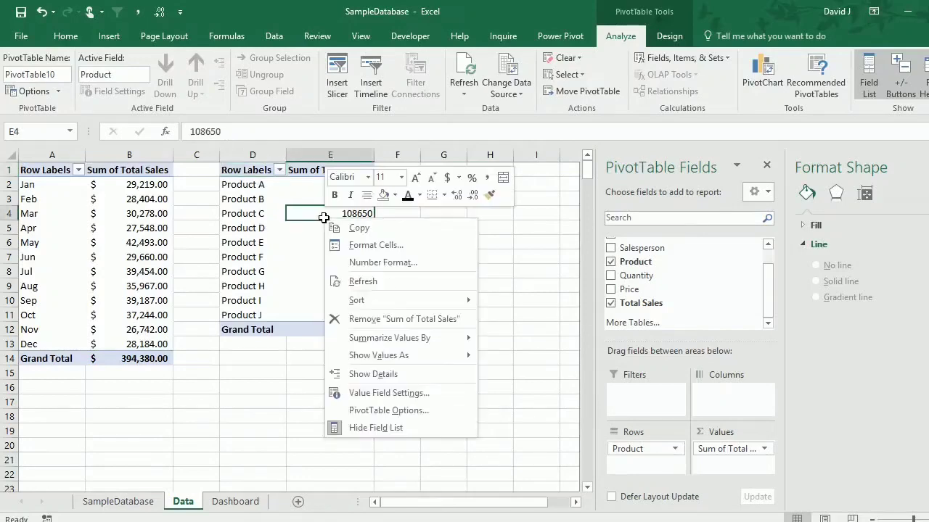
left_click(385, 397)
left_click(290, 487)
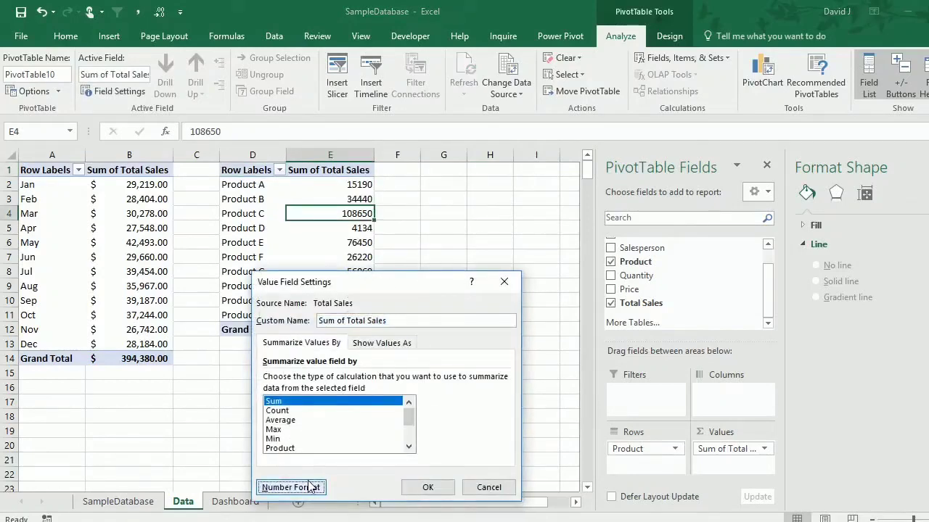
left_click(230, 281)
key("Return")
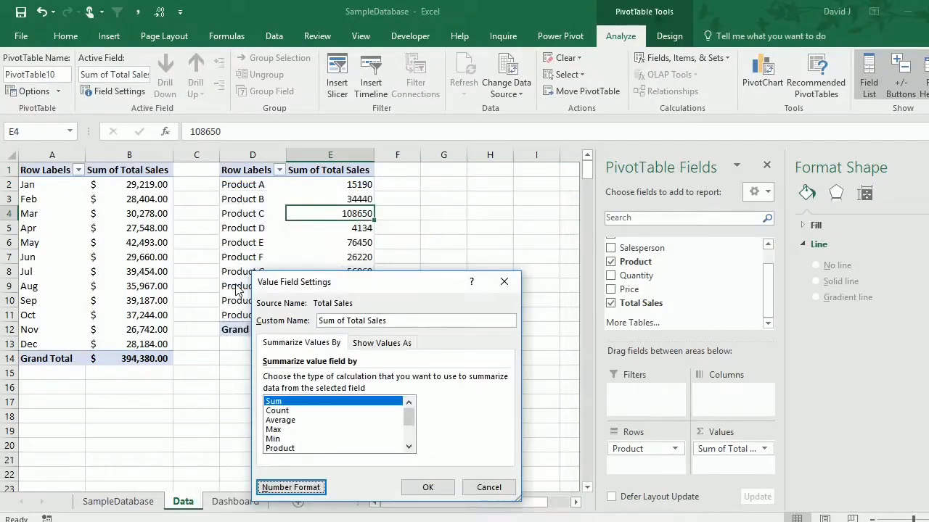
left_click(444, 490)
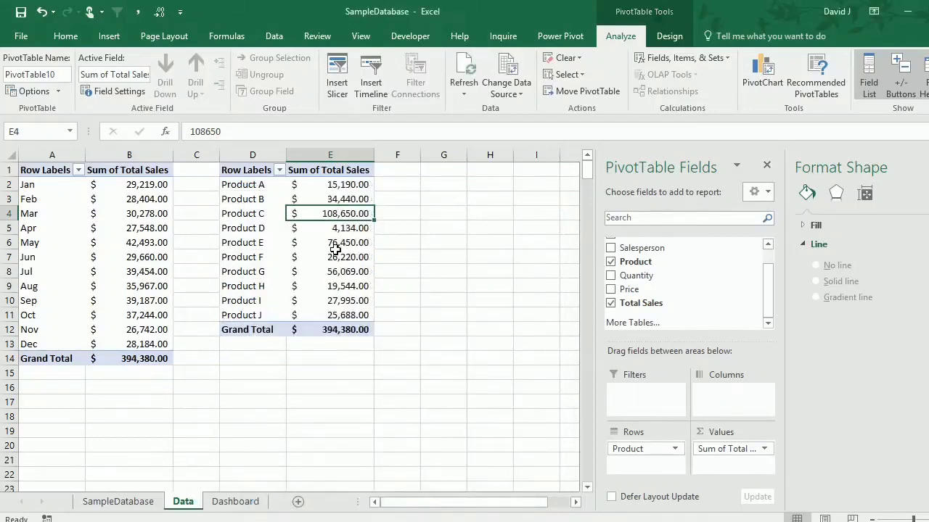
Insert a 3-D Pie PivotChart based on the product PivotTable
left_click(757, 77)
left_click(306, 178)
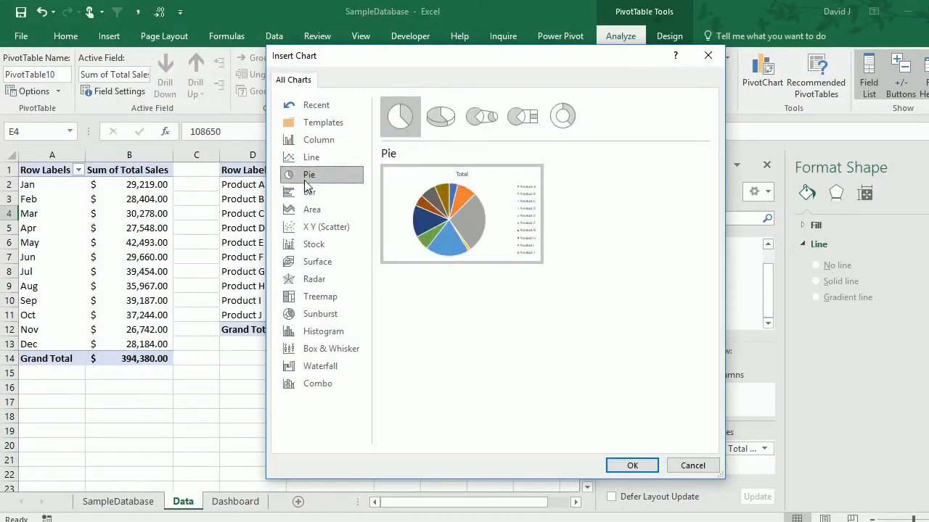
left_click(444, 120)
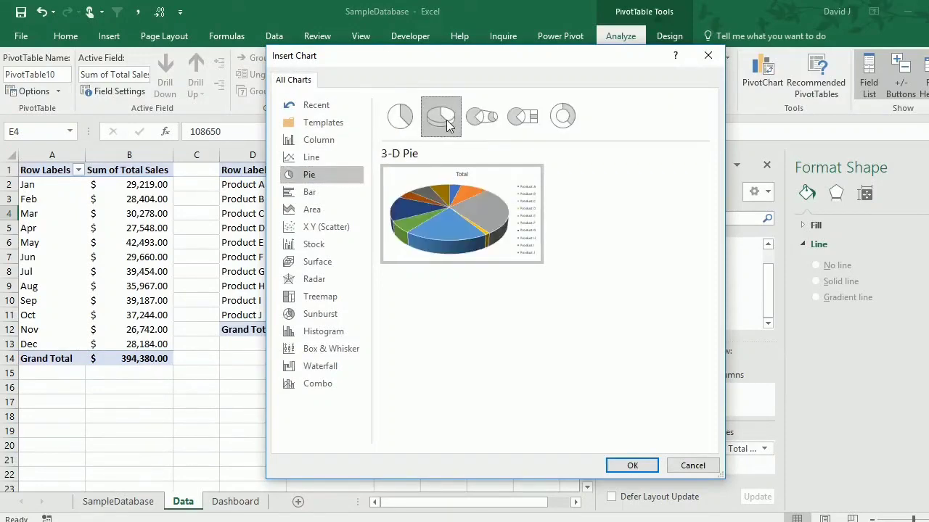
left_click(632, 465)
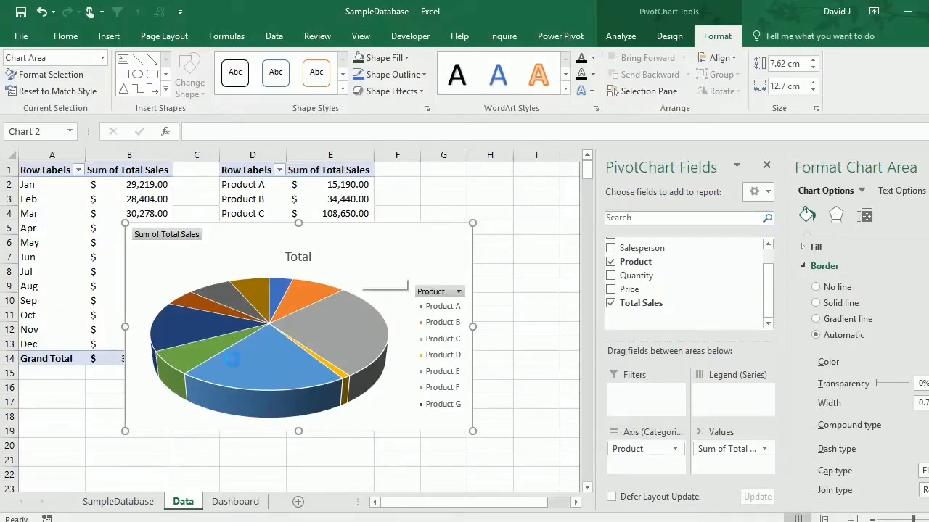
Move the pie chart to the Dashboard sheet, placing it to the right of the Total Sales chart
key("ctrl+x")
left_click(224, 506)
left_click(535, 286)
key("ctrl+v")
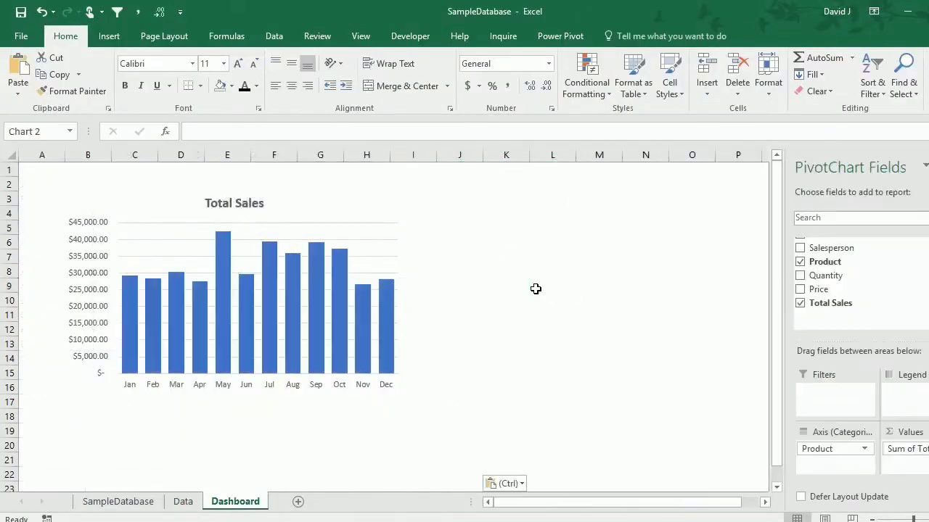
left_click_drag(556, 317, 453, 223)
Hide all field buttons on the pie chart and set its border to No line
left_click(621, 35)
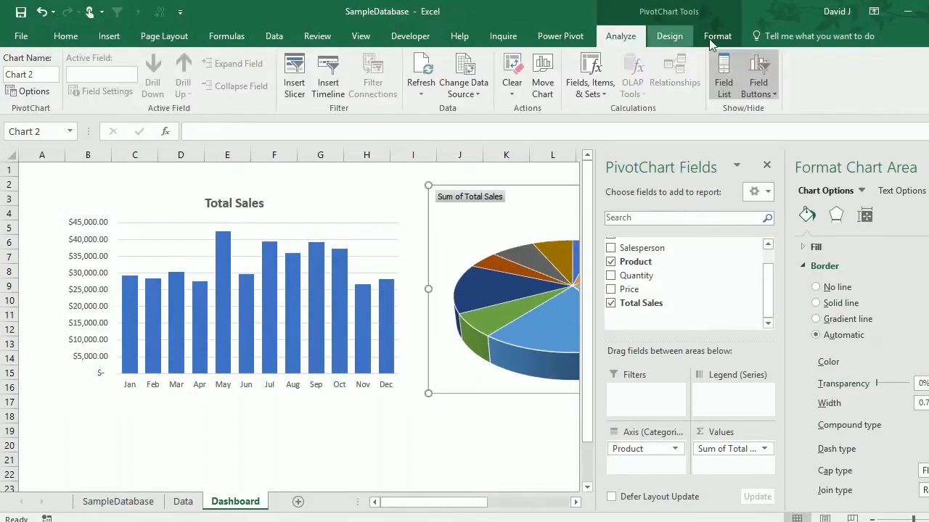
left_click(757, 69)
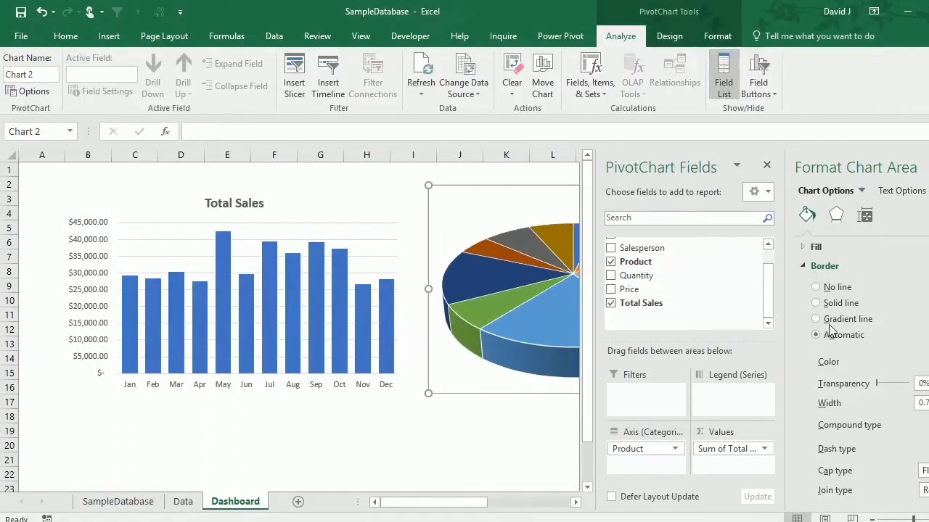
left_click(816, 287)
left_click(459, 445)
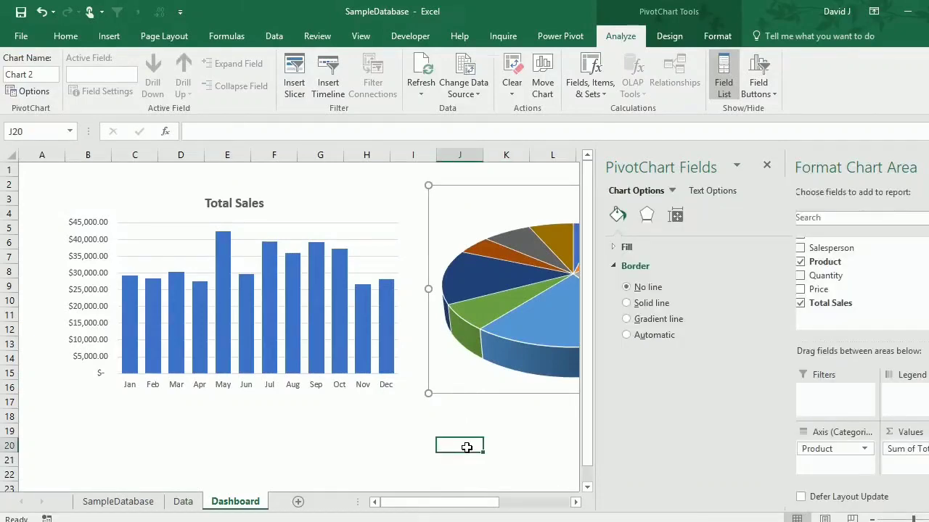
Add data labels to the slices of the pie chart
left_click_drag(624, 502, 757, 502)
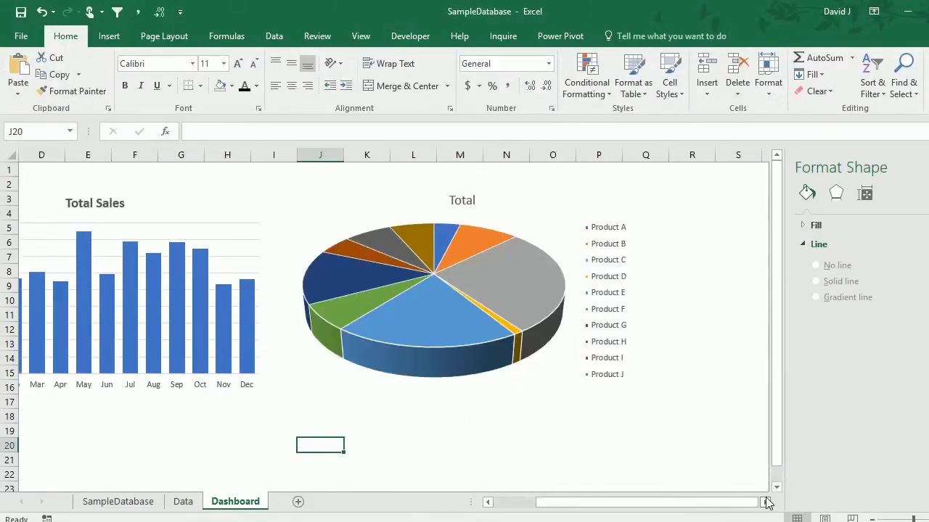
left_click(764, 502)
left_click(765, 502)
right_click(409, 270)
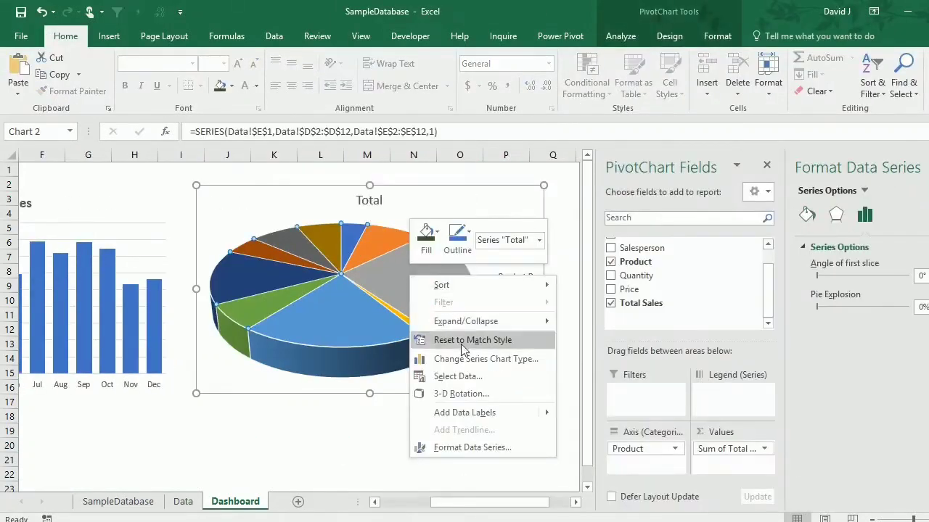
left_click(471, 412)
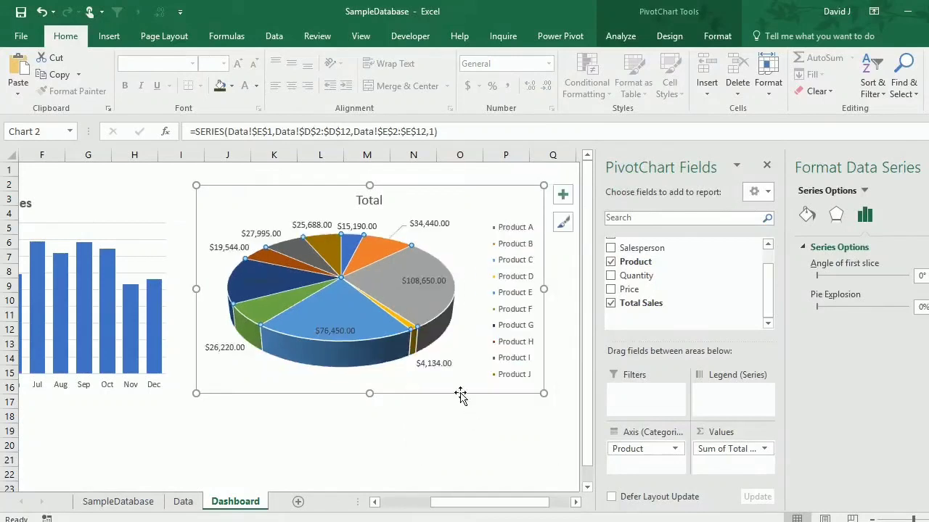
Set the pie chart's data labels to show category name and percentage instead of value
right_click(425, 282)
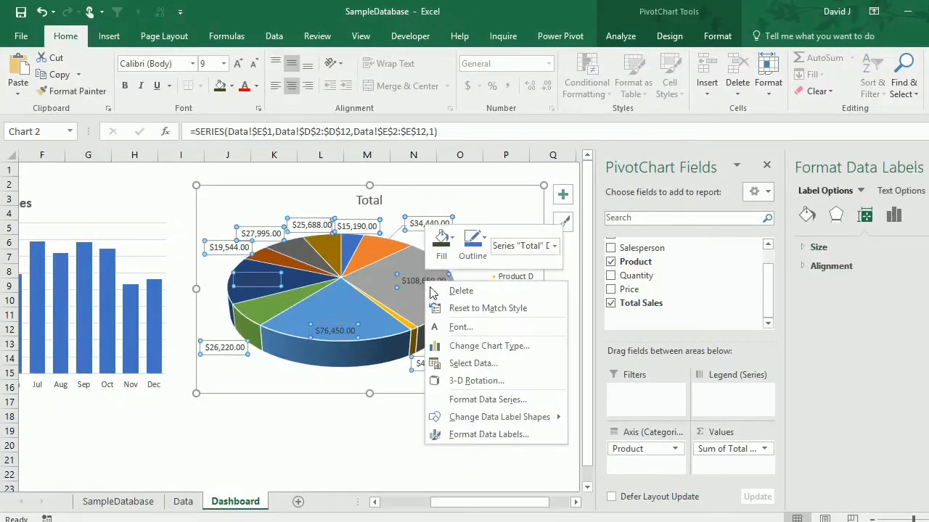
left_click(488, 434)
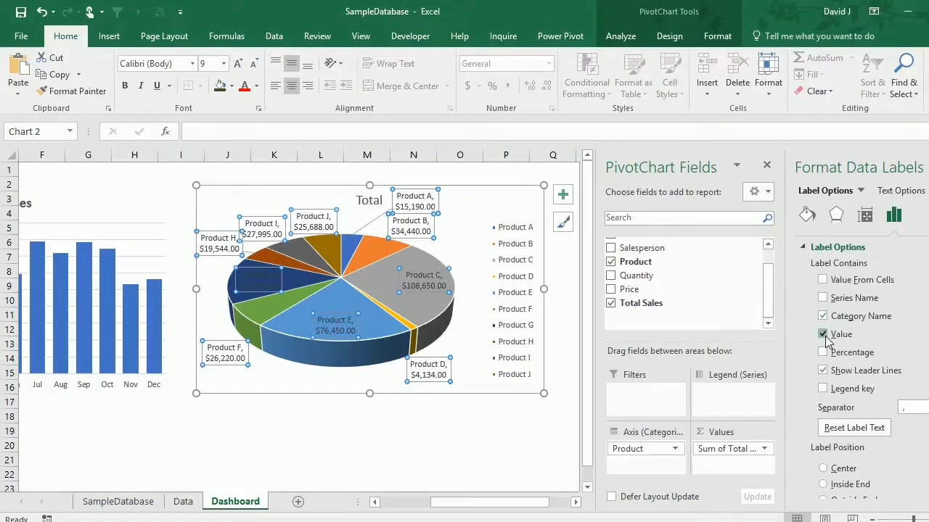
left_click(822, 334)
left_click(822, 352)
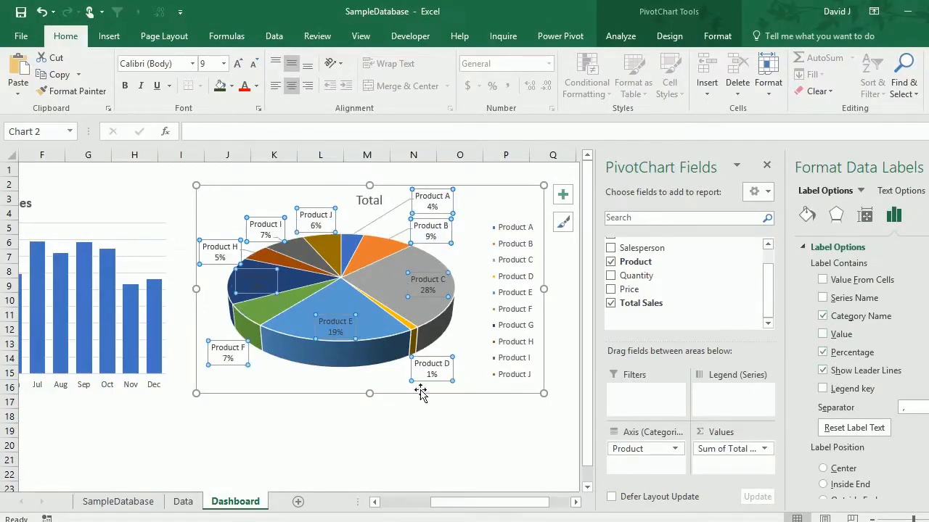
Delete the pie chart's legend
left_click(494, 301)
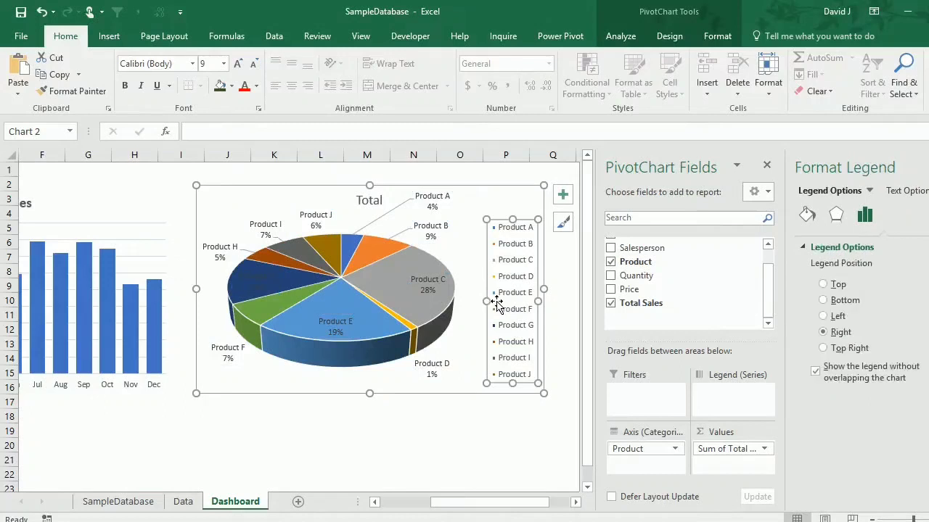
key("Delete")
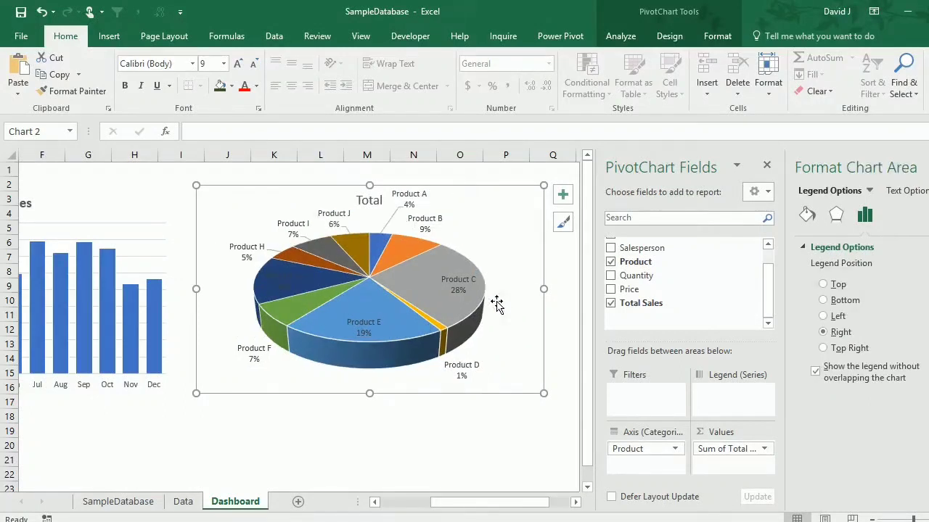
left_click(420, 430)
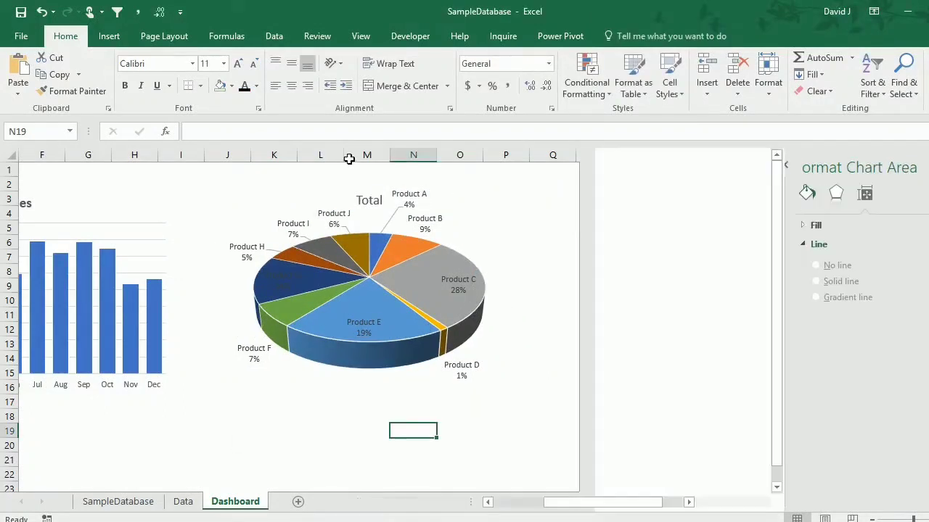
Change the pie chart's title to "Sales by Product", make it bold and move it slightly up, clear of the data labels
left_click(368, 209)
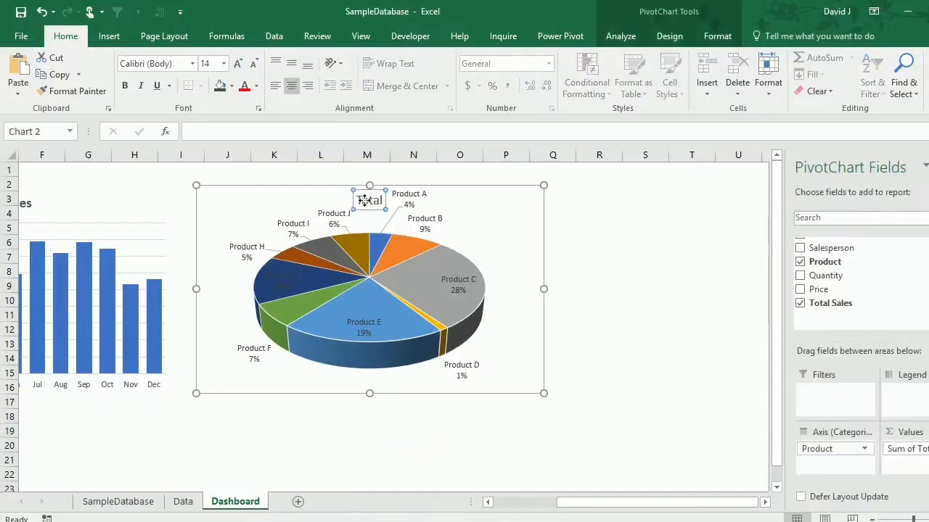
double_click(357, 200)
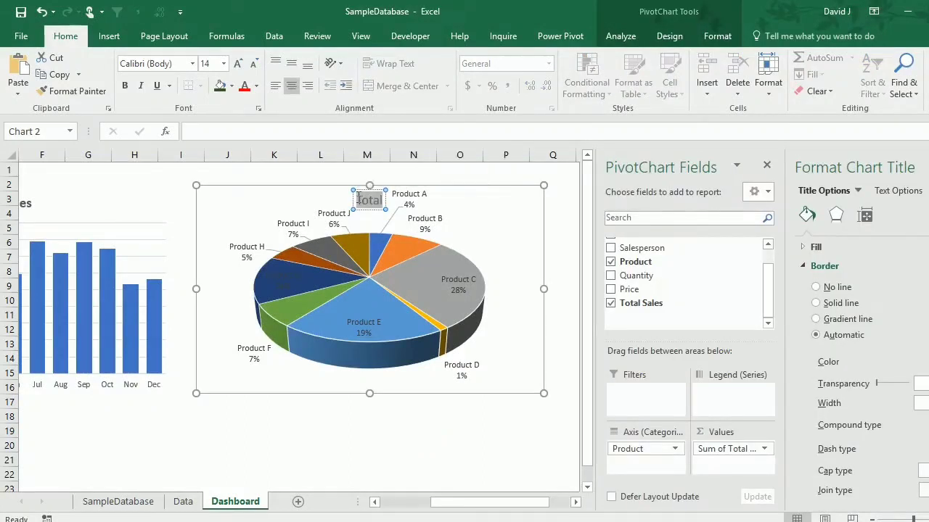
type("Sales by Product")
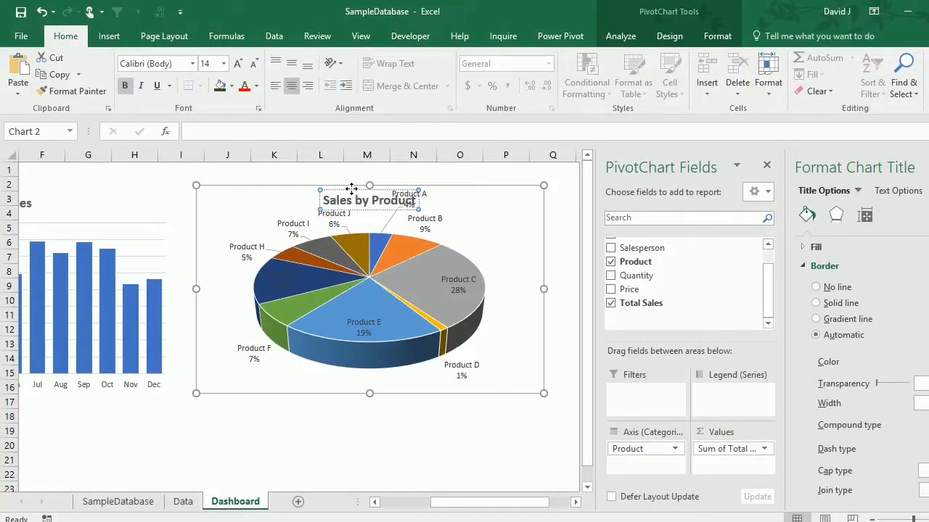
left_click_drag(348, 171, 348, 169)
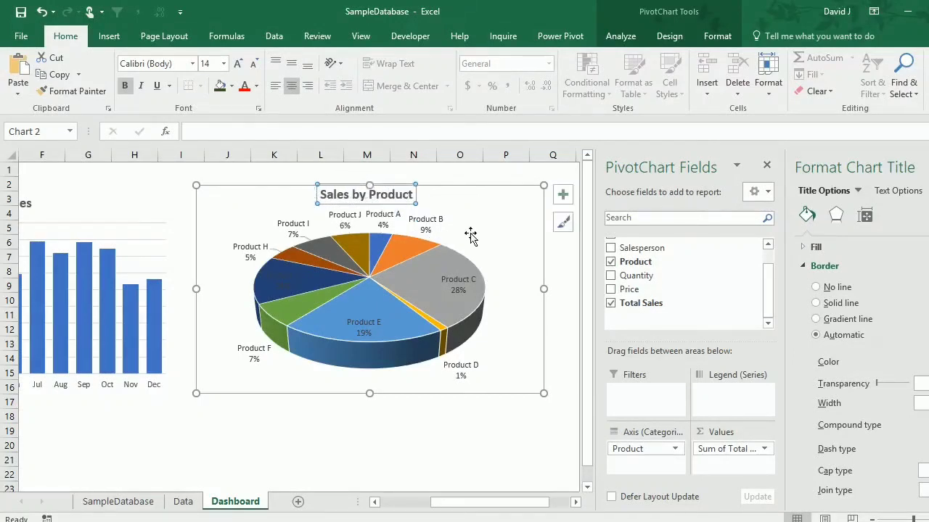
left_click(498, 233)
left_click(484, 439)
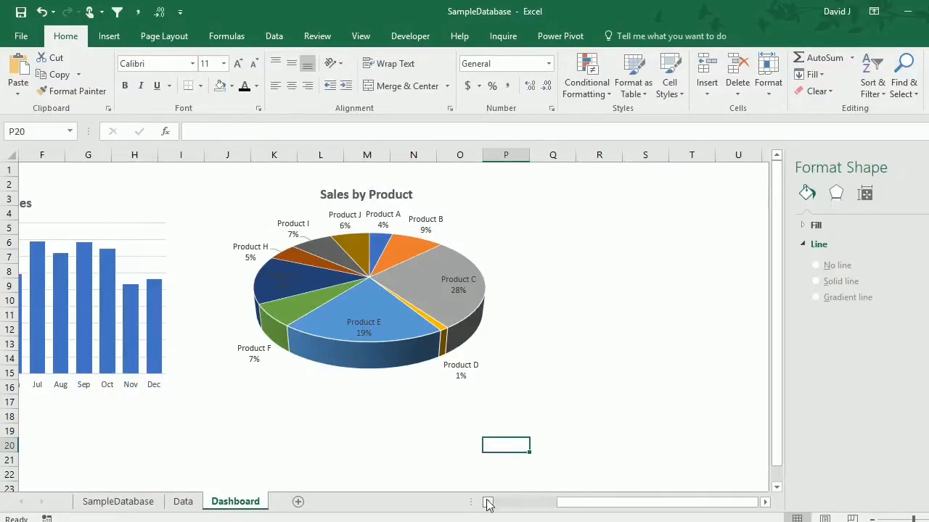
Create a PivotTable from dataset1 at cell G1 of the Data sheet, with Store as rows and the sum of Total Sales as values
mouse_move(489, 502)
left_mouse_down()
mouse_move(524, 508)
mouse_move(490, 504)
left_mouse_up()
left_click(183, 502)
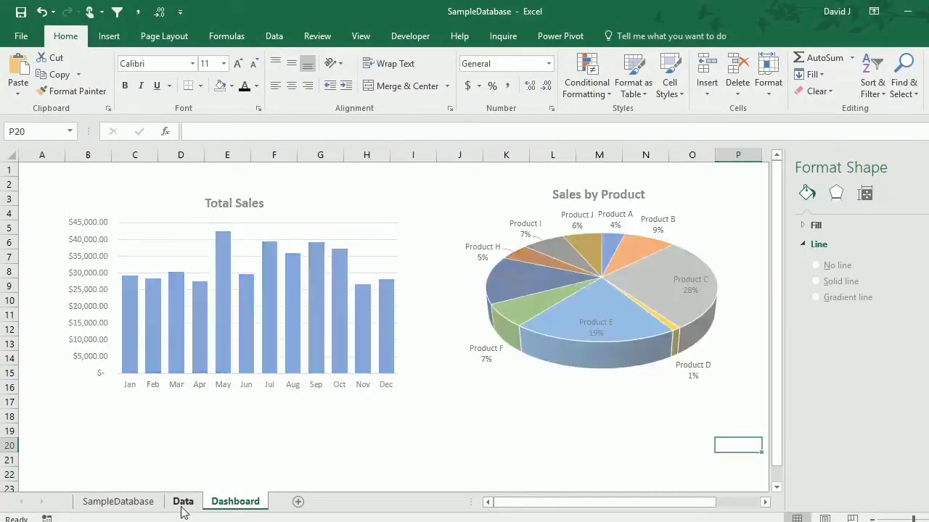
left_click(436, 174)
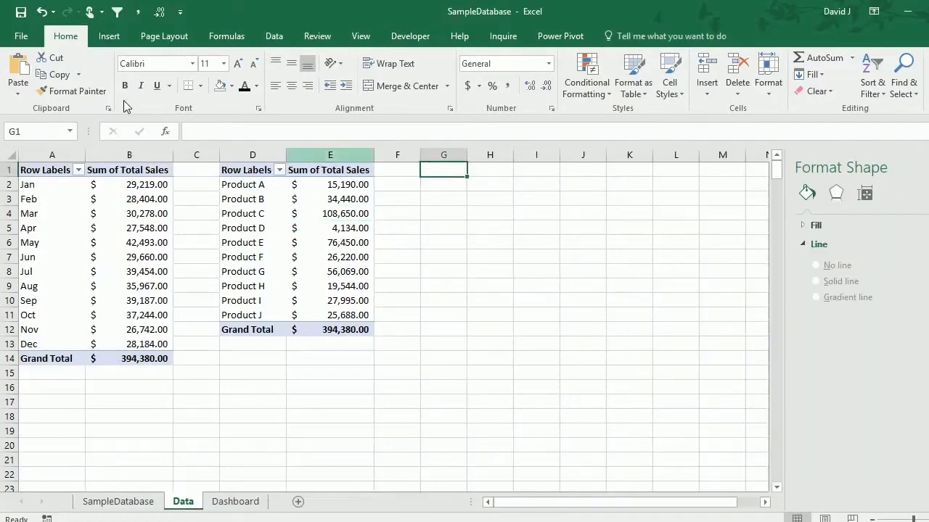
left_click(109, 36)
left_click(25, 73)
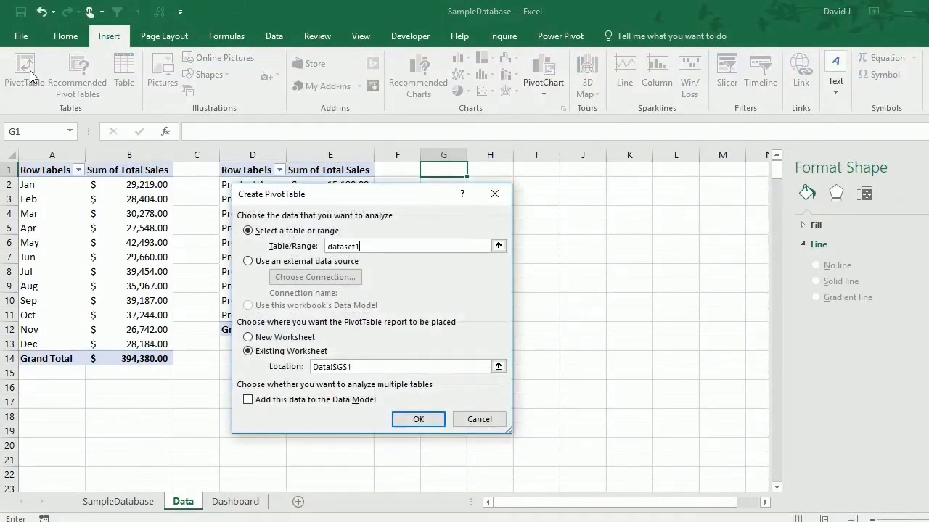
key("Return")
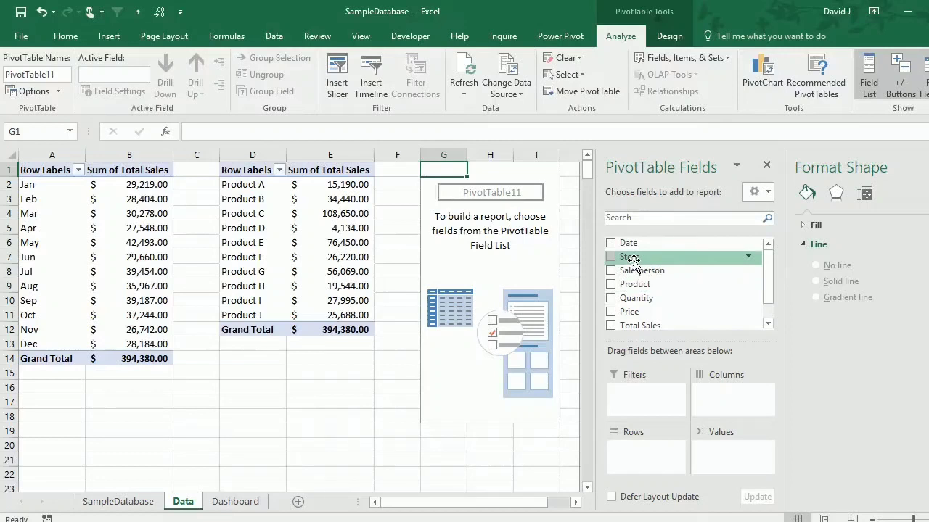
left_click_drag(638, 267, 655, 460)
left_click_drag(650, 312, 743, 455)
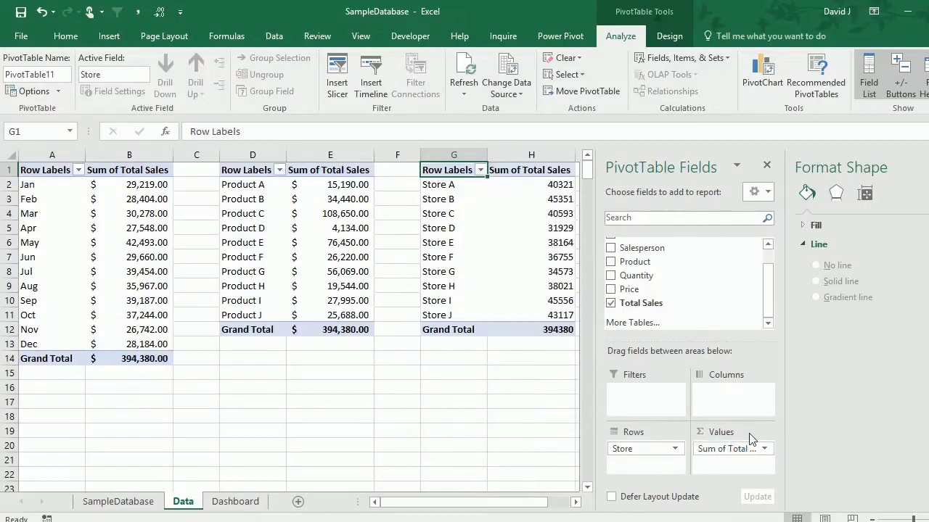
Set the number format of the store PivotTable's Total Sales values to Accounting
right_click(541, 199)
left_click(573, 309)
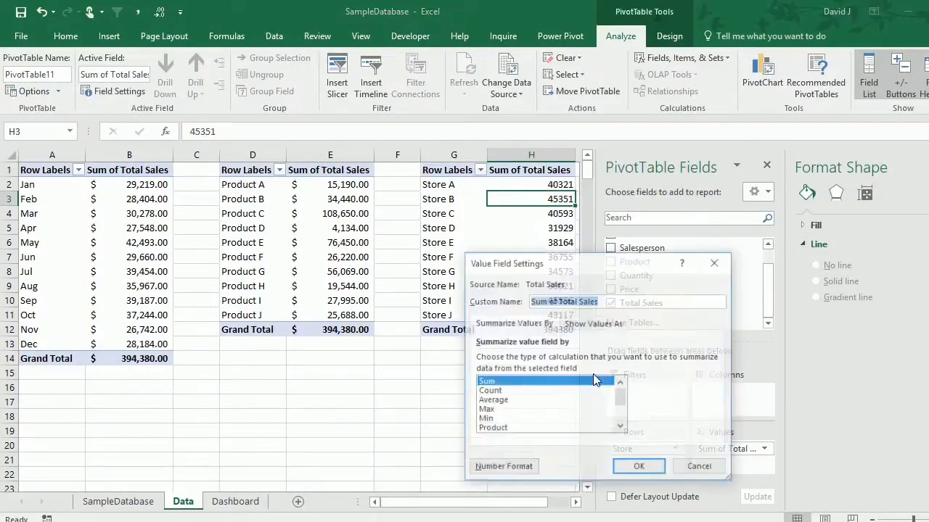
left_click(505, 467)
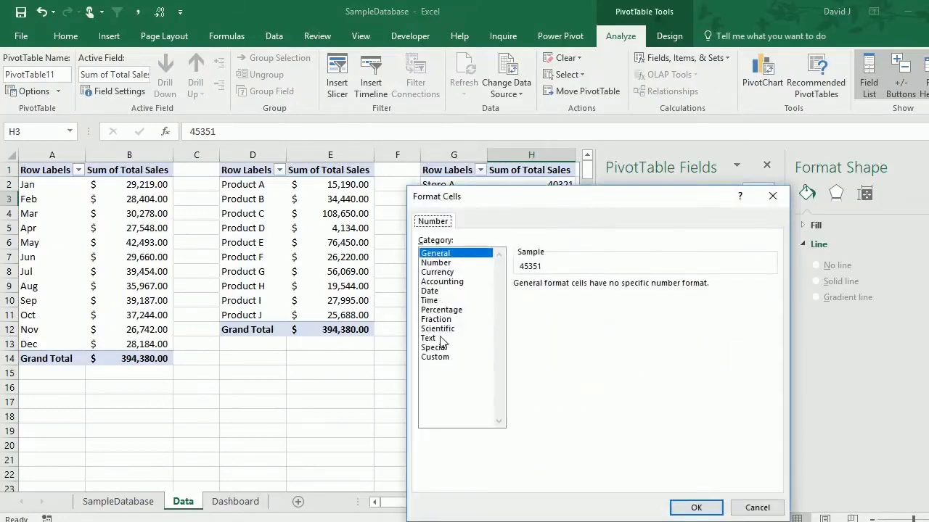
left_click(444, 281)
left_click(696, 507)
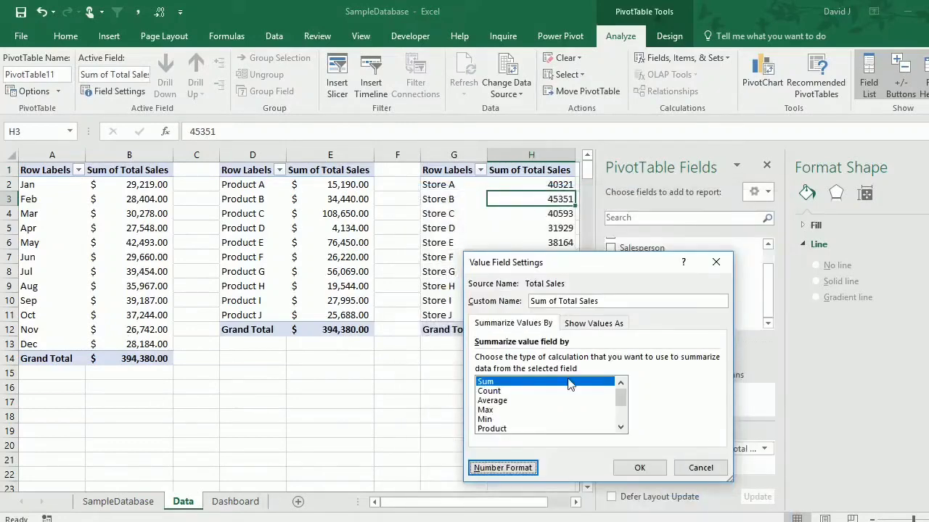
left_click(654, 468)
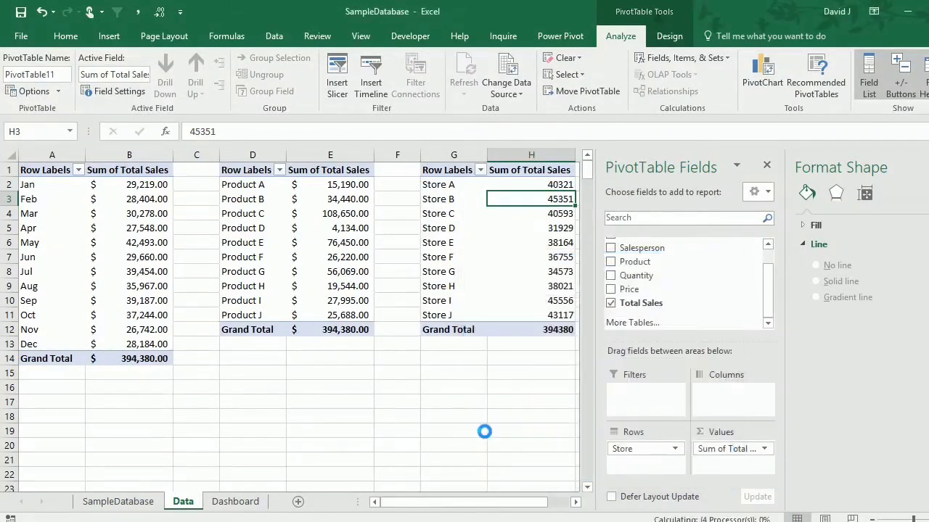
Insert a Clustered Bar PivotChart based on the store PivotTable
left_click(485, 258)
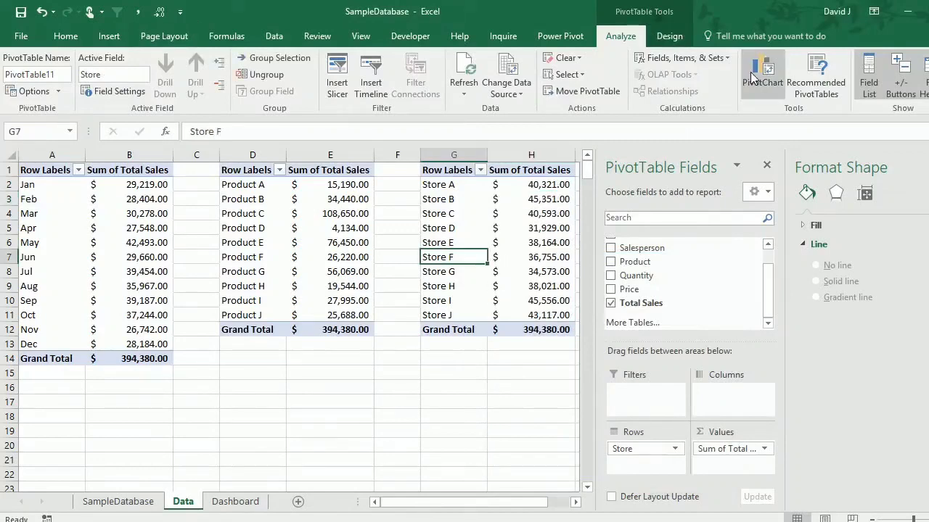
left_click(754, 76)
left_click(322, 191)
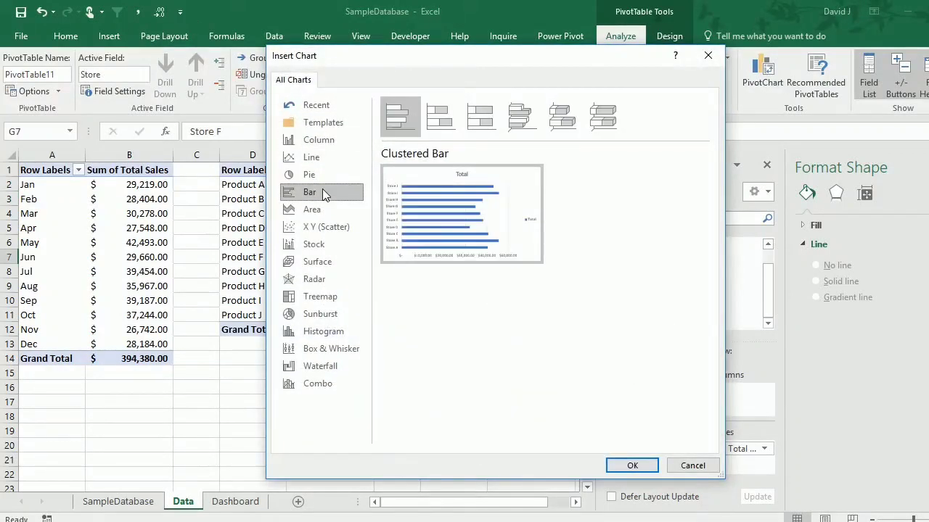
left_click(632, 466)
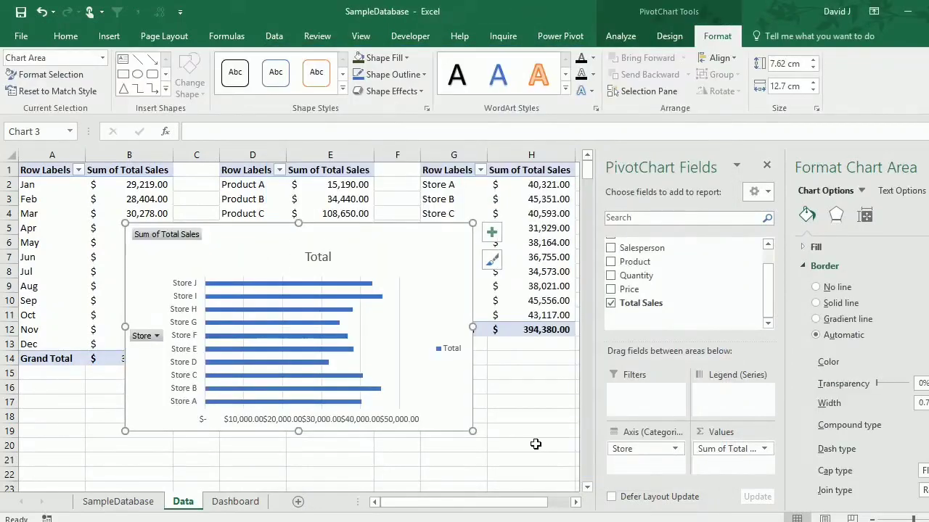
Move the store bar chart to the Dashboard sheet, below the Total Sales column chart, and hide its field buttons
key("Delete")
left_click(235, 502)
left_click(254, 463)
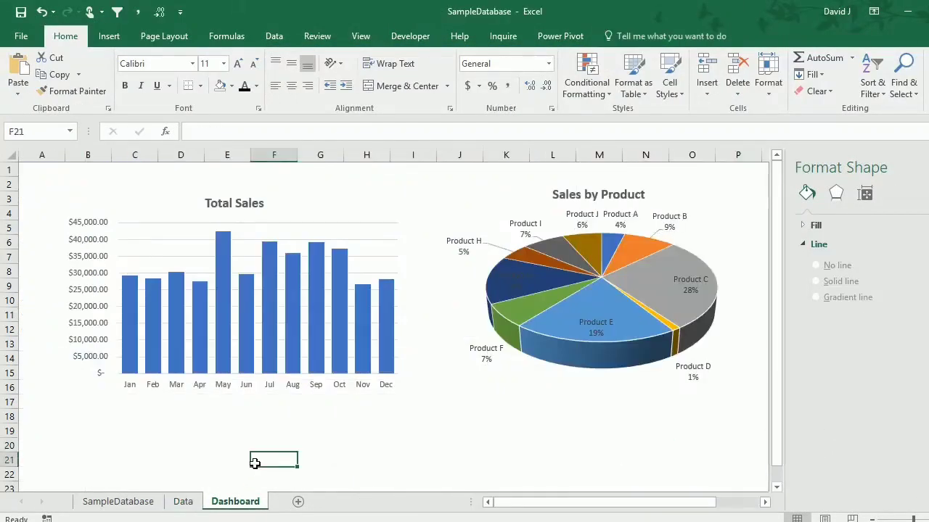
key("ctrl+v")
scroll(326, 304, "down", 5)
left_click_drag(371, 257, 199, 215)
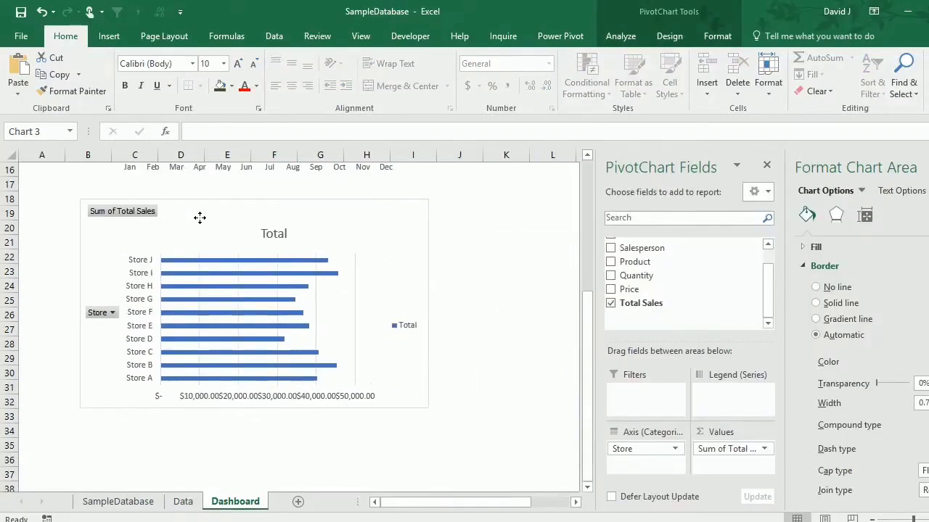
left_click(622, 42)
left_click(760, 67)
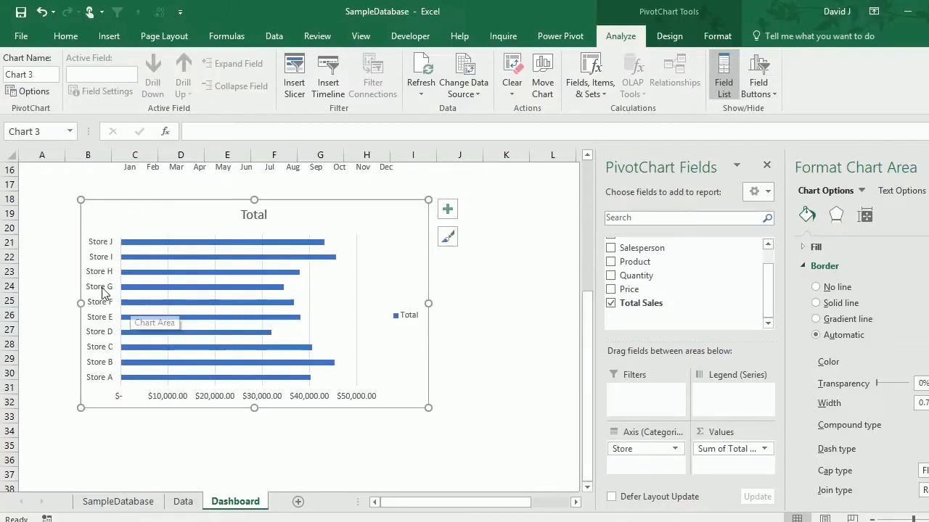
Set the gap width of the store bar chart's data series to 50%
left_click(129, 288)
right_click(130, 289)
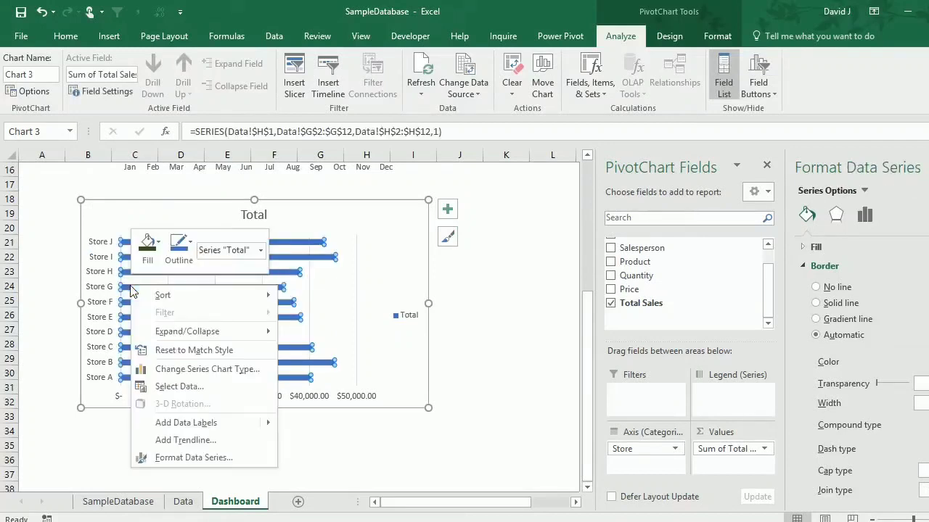
left_click(173, 457)
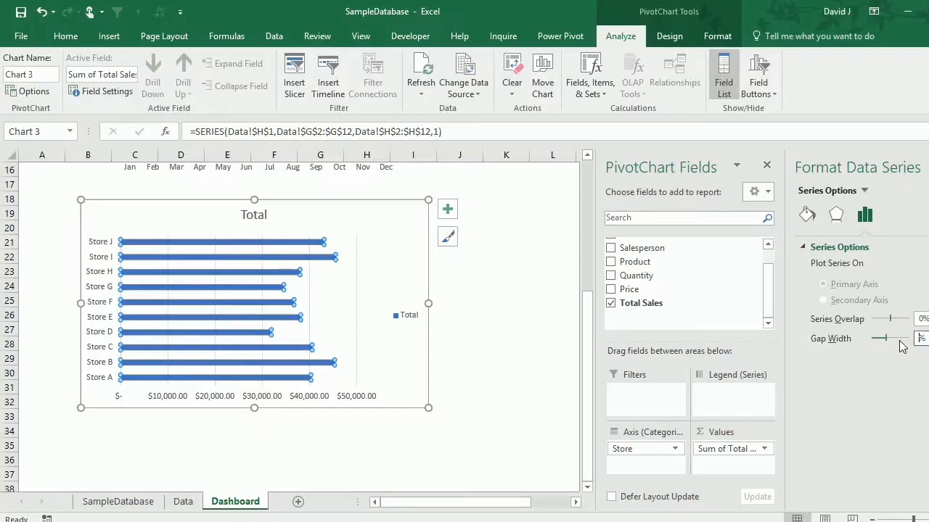
type("50")
key("Return")
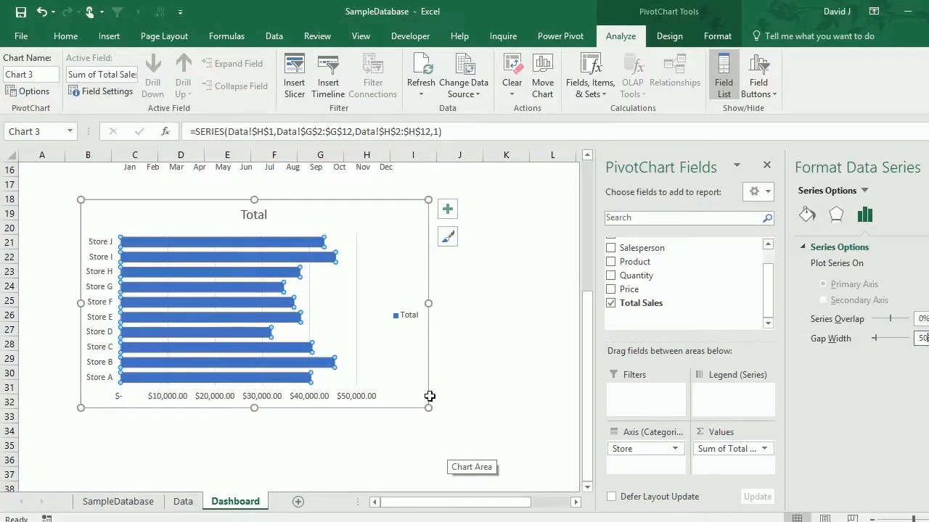
Delete the store bar chart's legend and set the chart area's border to no line
left_click(408, 316)
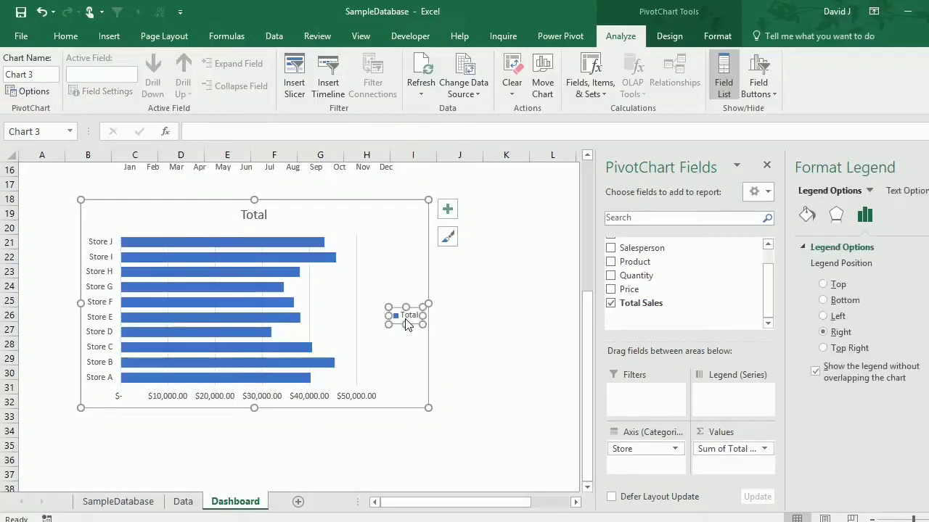
key("Delete")
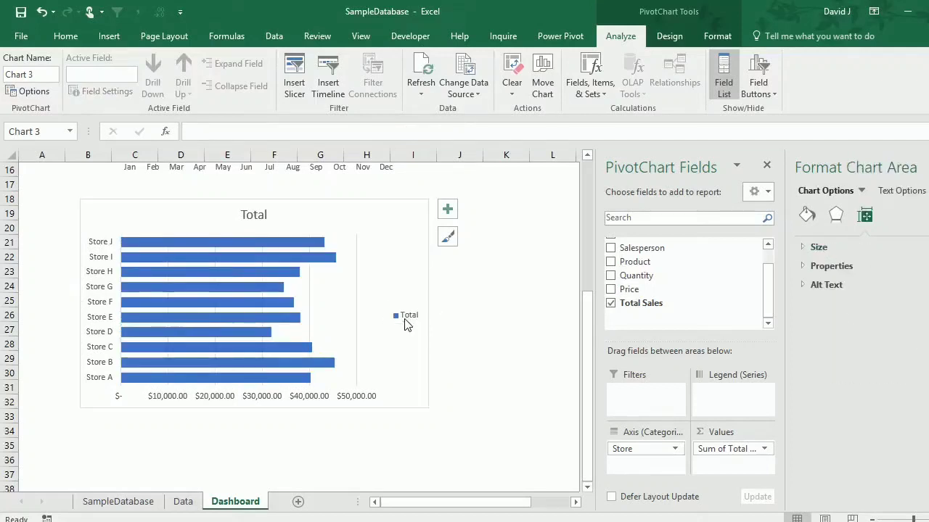
scroll(365, 314, "up", 1)
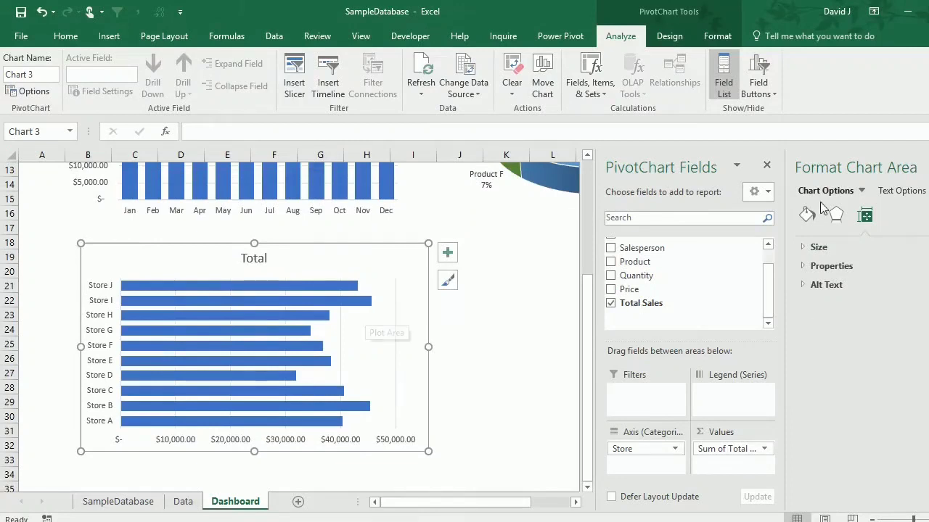
left_click(808, 215)
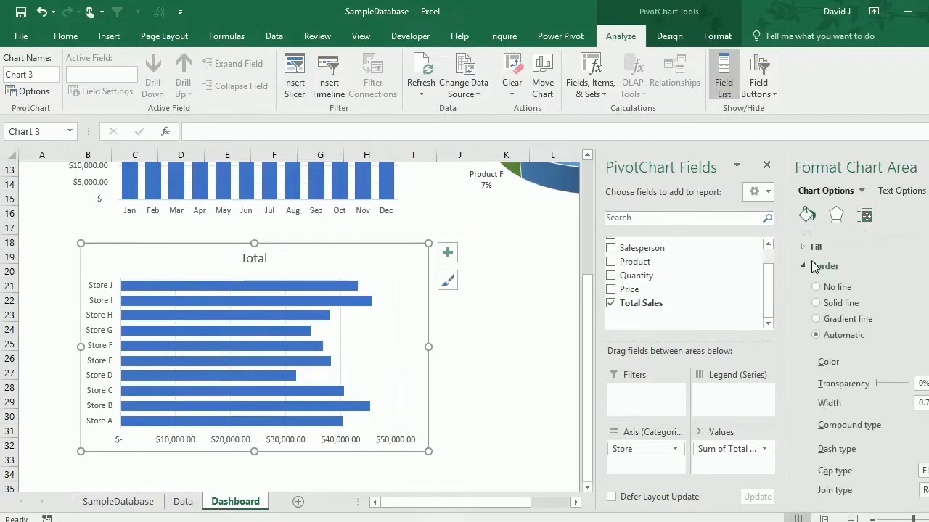
left_click(485, 356)
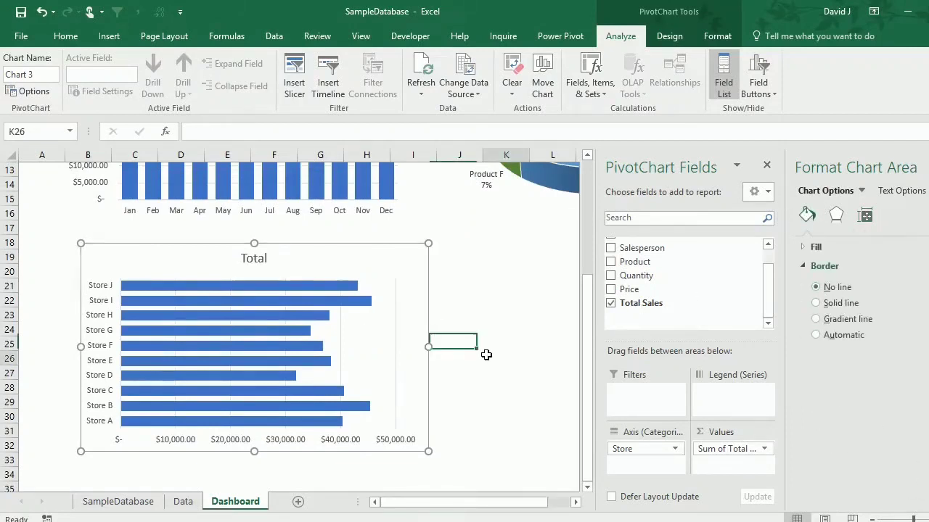
Change the store bar chart's colors to the orange monochromatic palette
scroll(298, 302, "up", 1)
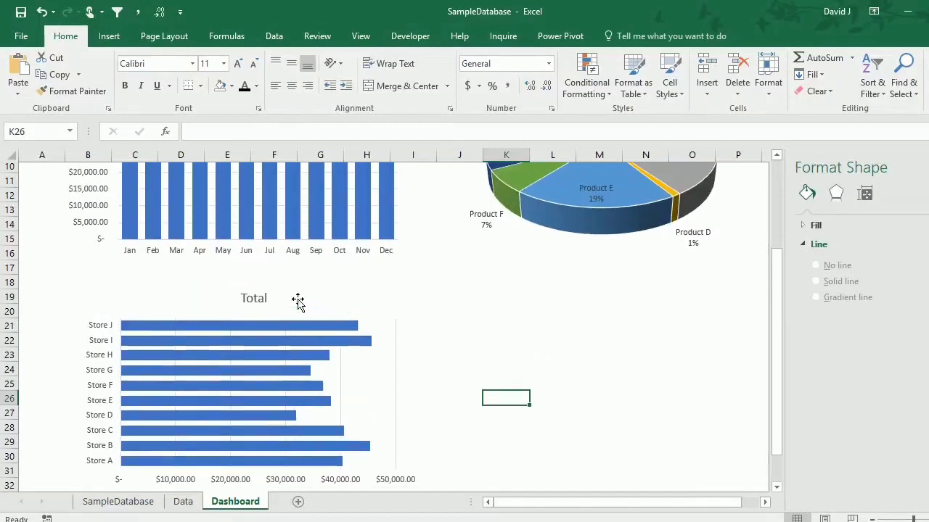
left_click(269, 371)
left_click(669, 36)
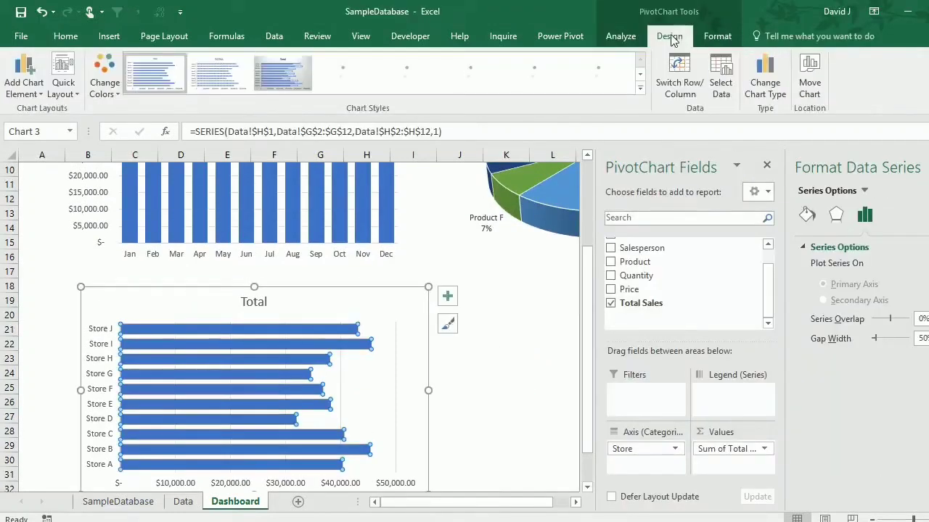
left_click(105, 80)
left_click(155, 260)
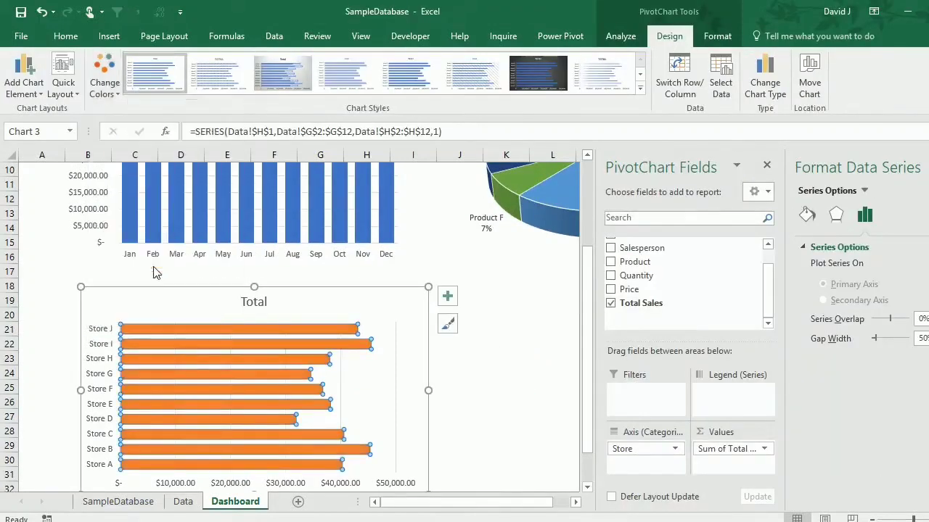
left_click(460, 387)
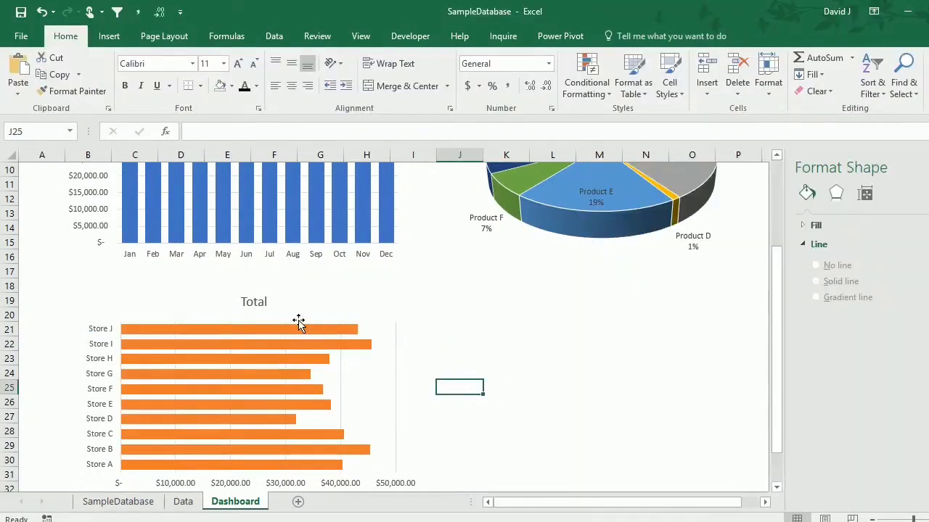
Change the bar chart's title to "Sales by Store" in bold and move the chart slightly up, closer to the Total Sales chart
left_click(259, 304)
left_click(245, 300)
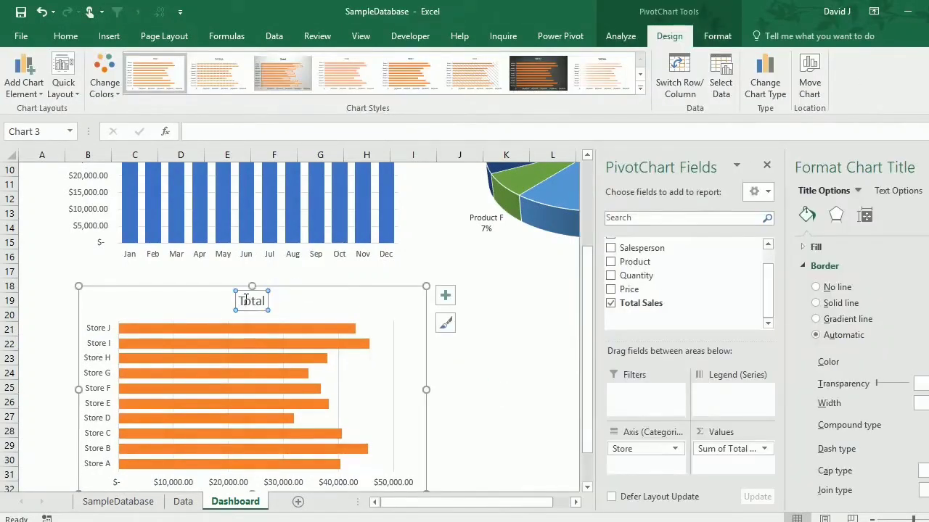
double_click(245, 300)
key("BackSpace")
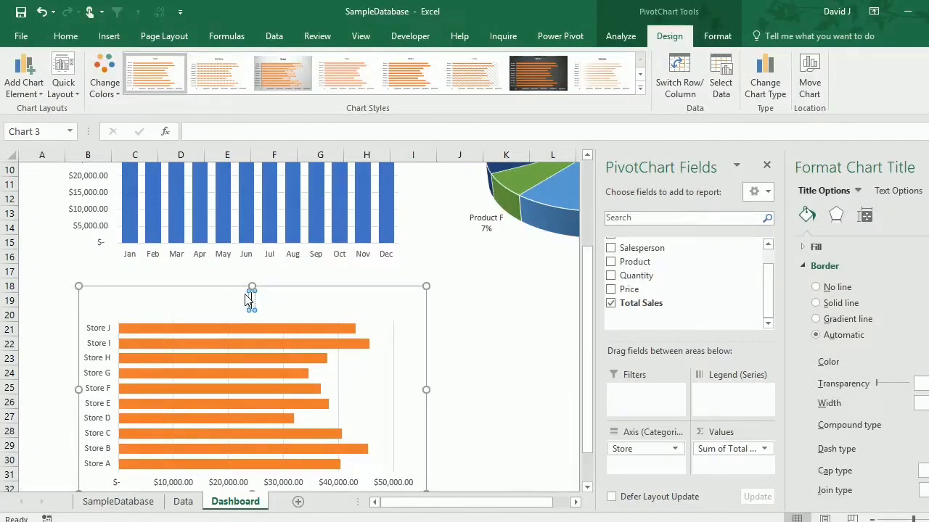
type("Sales by Store")
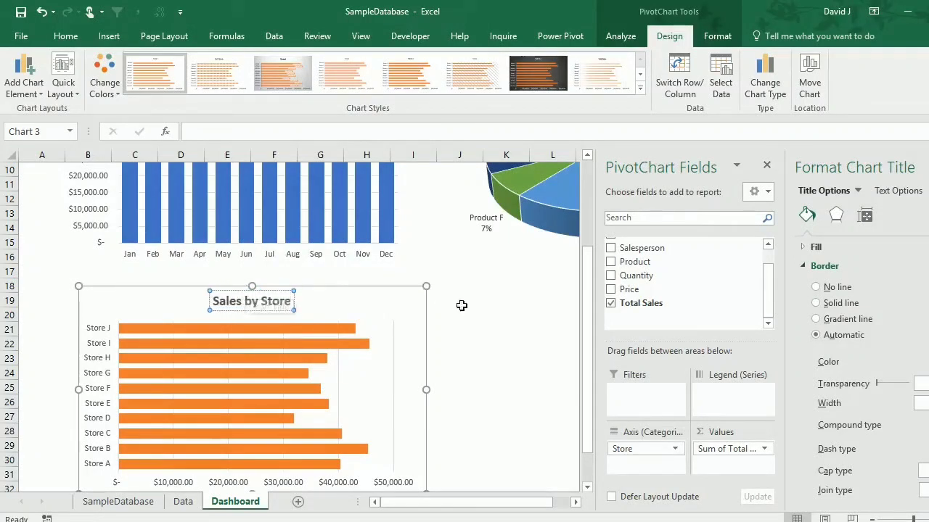
left_click(490, 363)
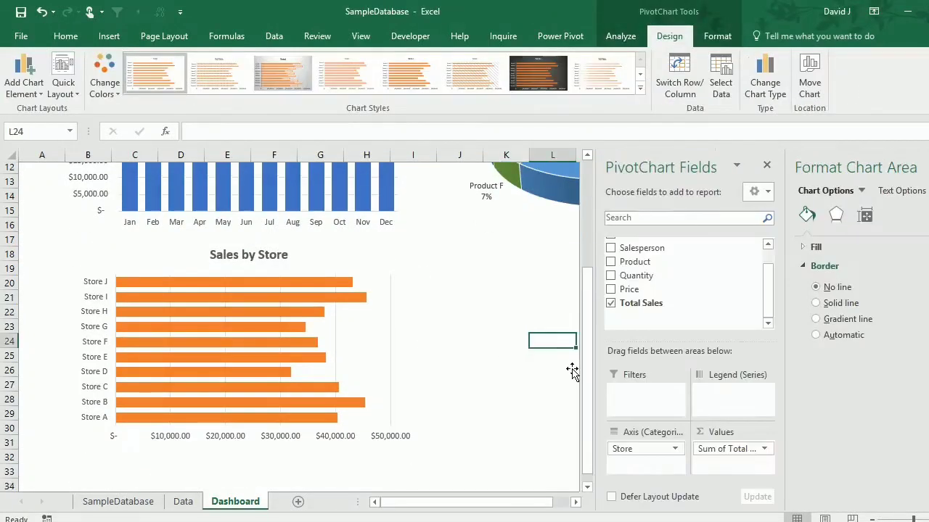
scroll(465, 414, "up", 3)
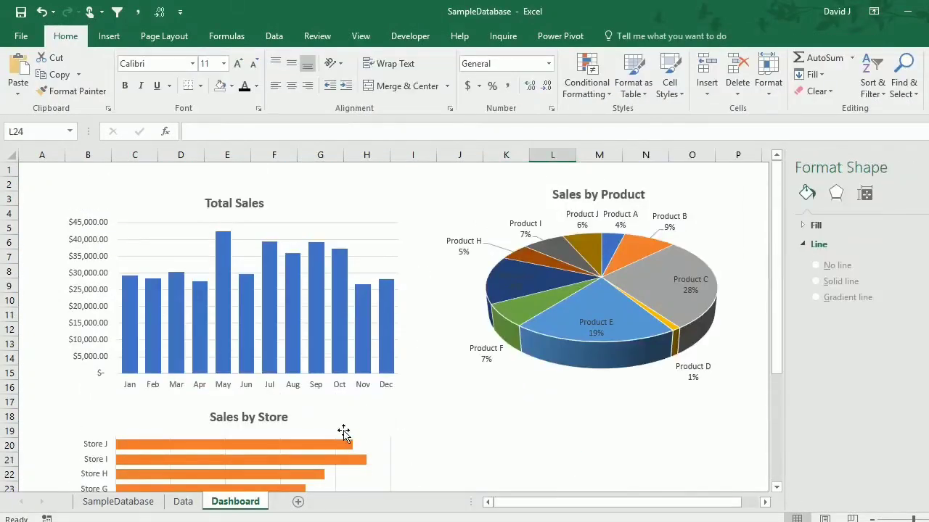
Create a PivotTable from the dataset1 range at cell J1 of the Data sheet
left_click(183, 501)
left_click(575, 502)
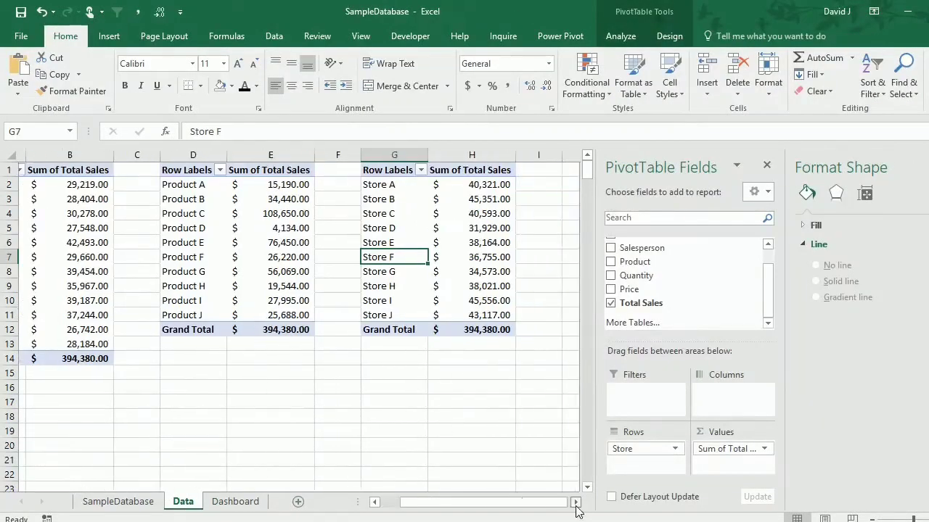
left_click(432, 169)
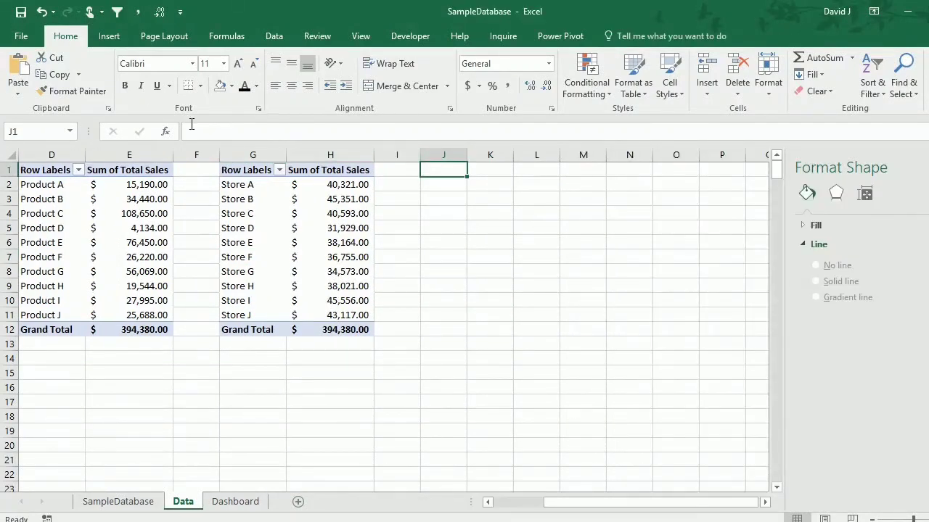
left_click(109, 36)
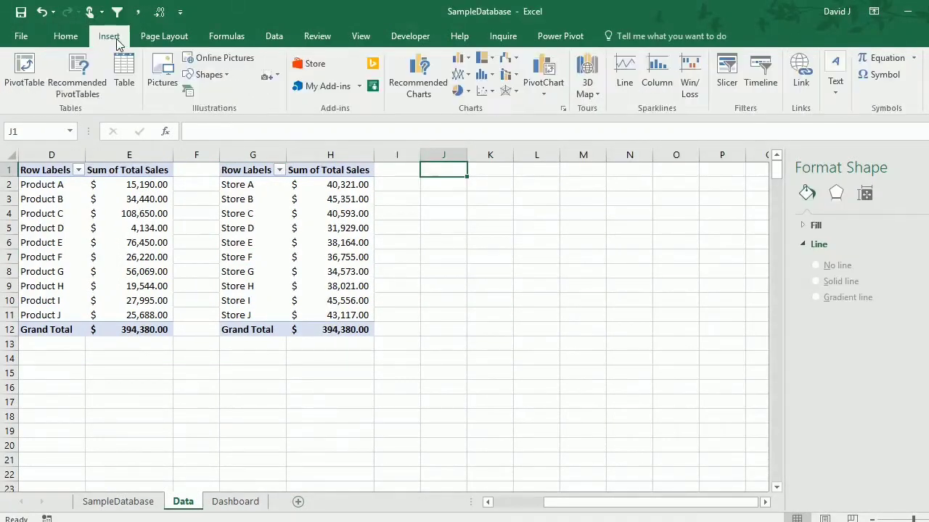
left_click(28, 63)
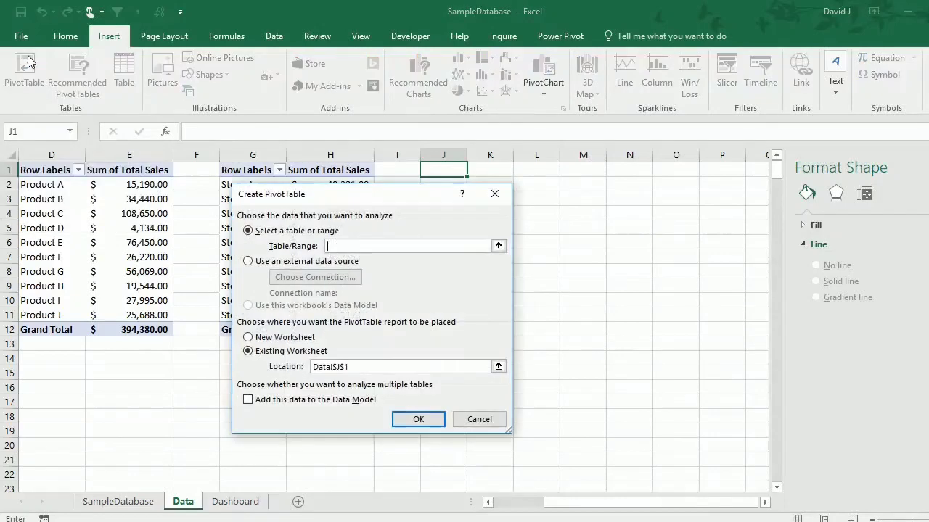
type("dataset1")
key("Return")
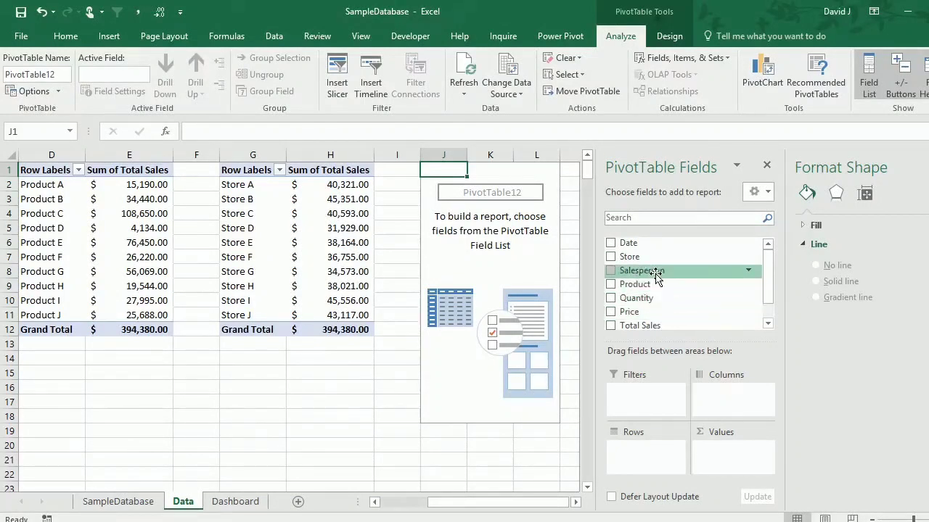
Lay out the new PivotTable with Store in rows, Salesperson in columns and the sum of Total Sales as values
left_click_drag(640, 261, 622, 456)
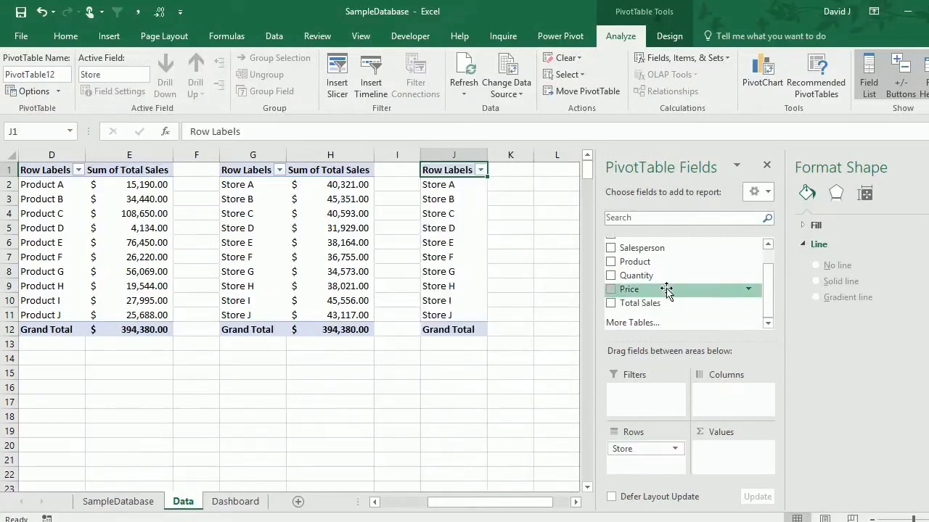
left_click_drag(643, 247, 718, 396)
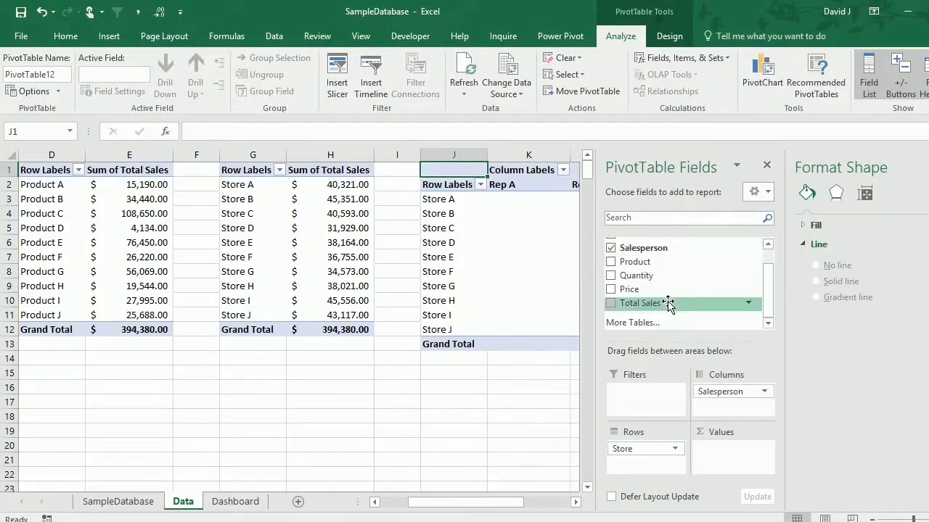
left_click_drag(654, 309, 735, 450)
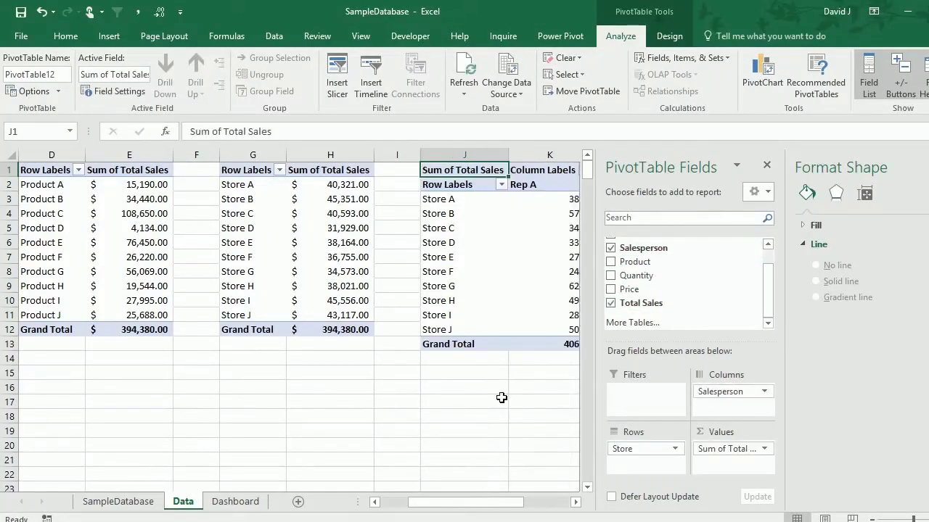
left_click(501, 399)
Apply the Accounting number format to the values of the store-by-salesperson PivotTable
left_click_drag(595, 503, 632, 503)
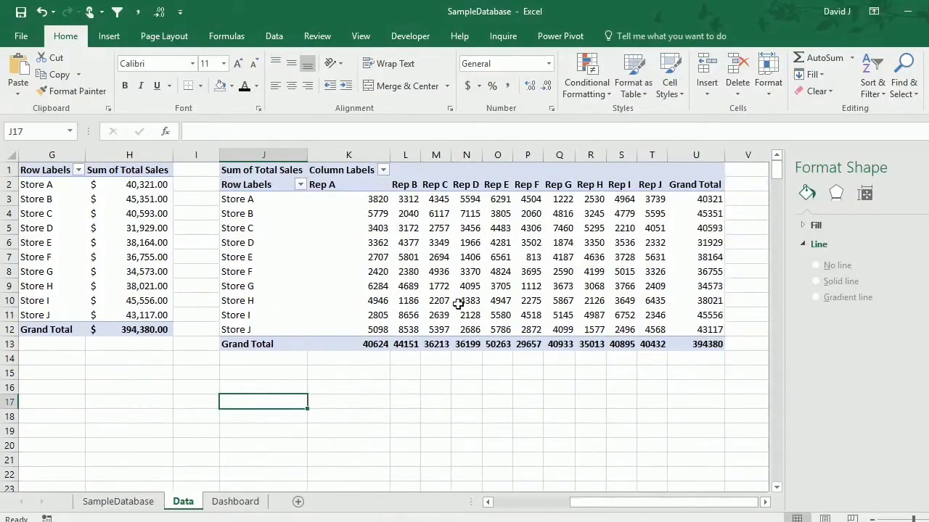
right_click(441, 266)
left_click(479, 441)
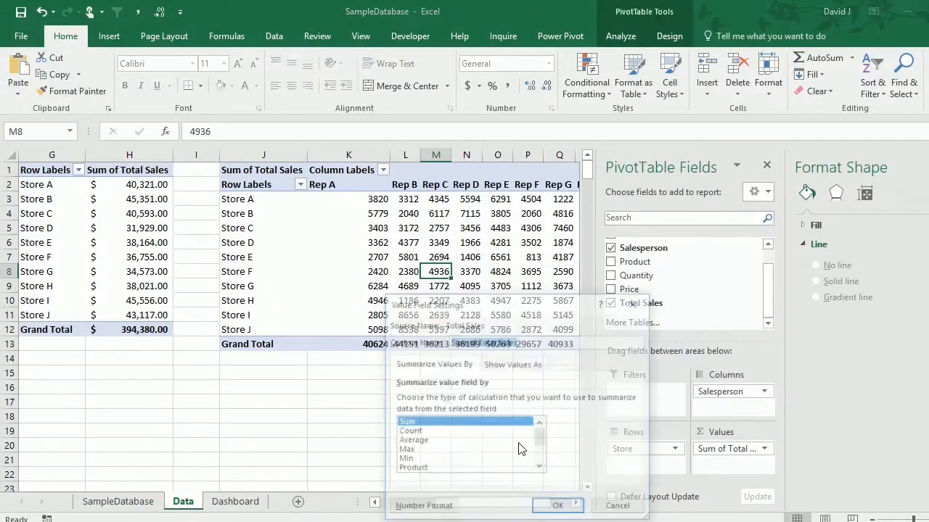
left_click(423, 509)
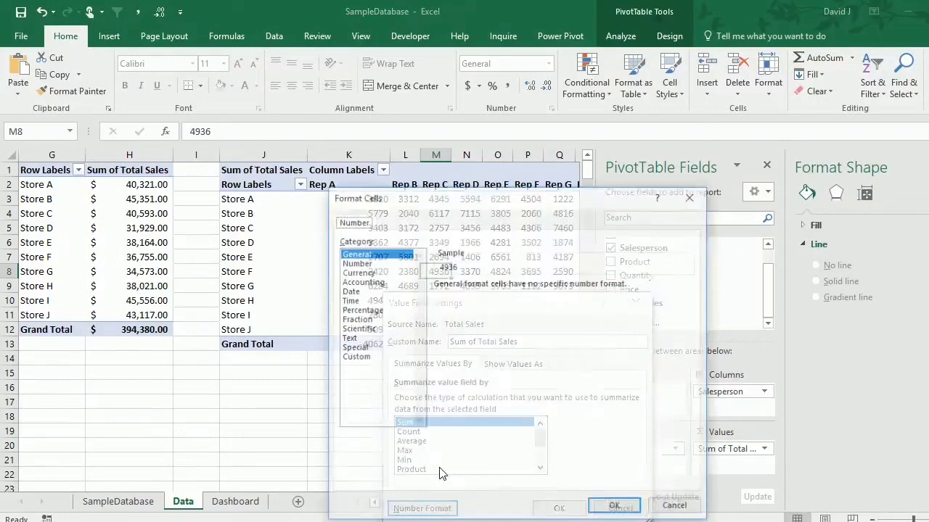
left_click(375, 284)
left_click(616, 507)
left_click(559, 505)
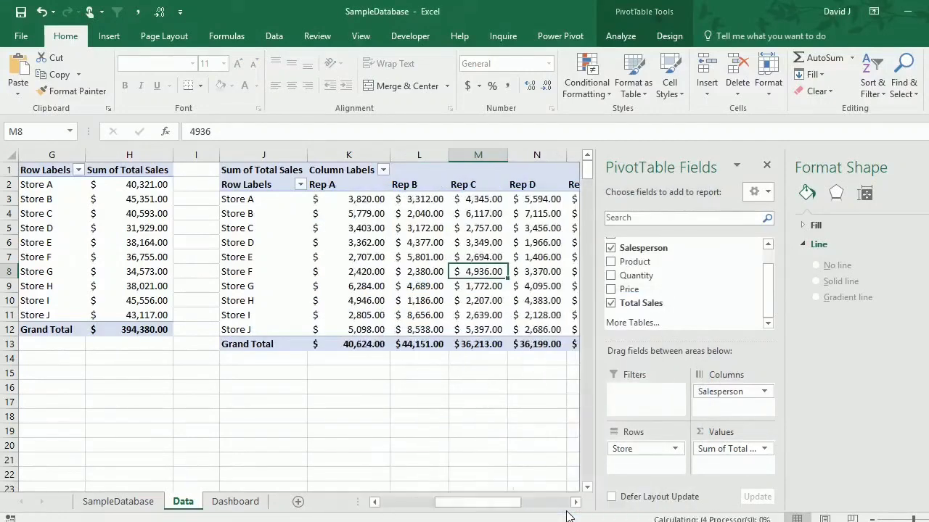
left_click(401, 404)
left_click_drag(419, 155, 481, 155)
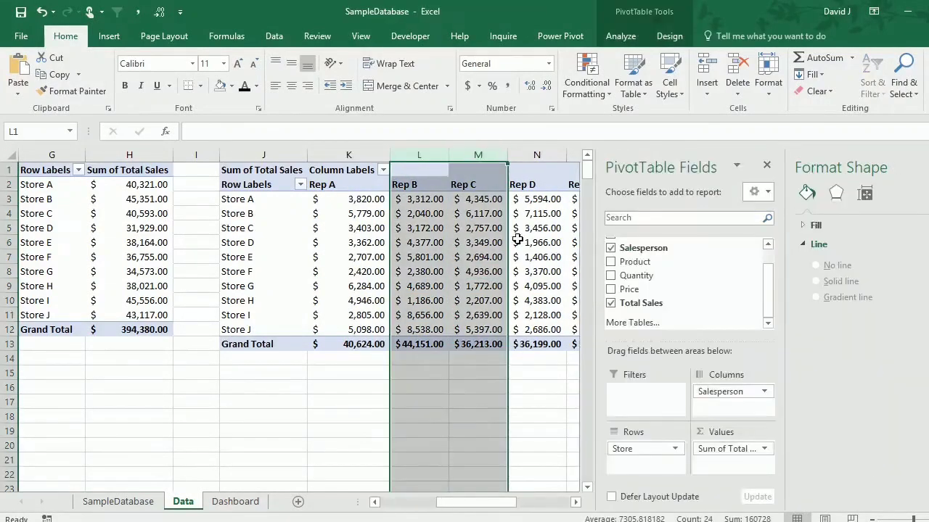
left_click(480, 312)
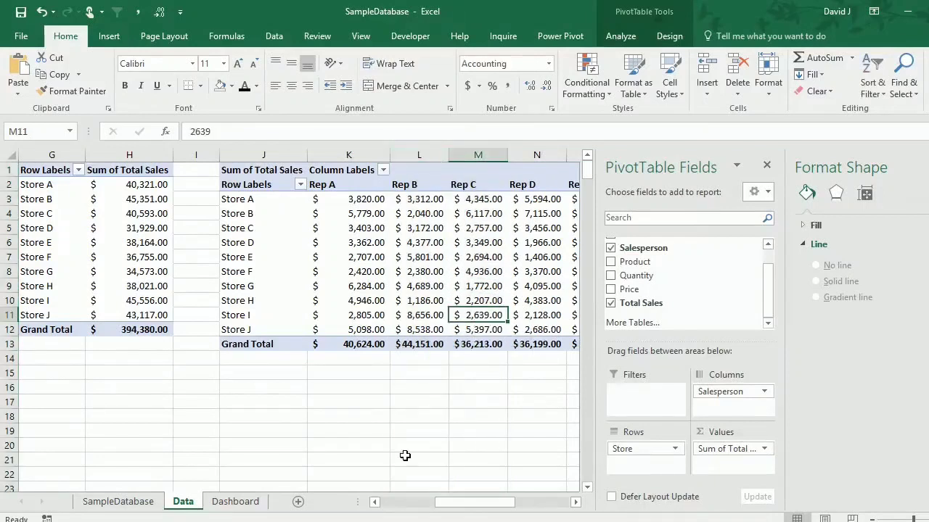
Insert a stacked column PivotChart from the store-by-salesperson PivotTable
left_click(576, 502)
left_click(575, 503)
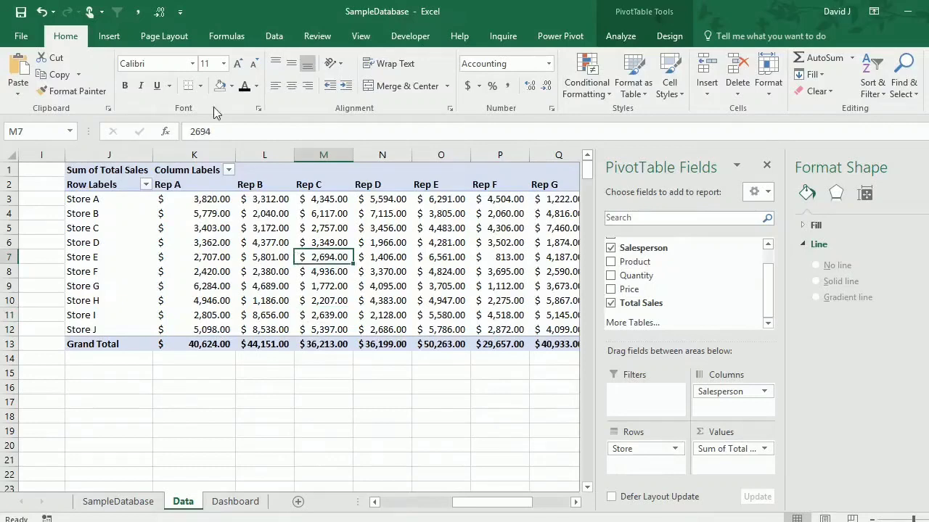
left_click(110, 36)
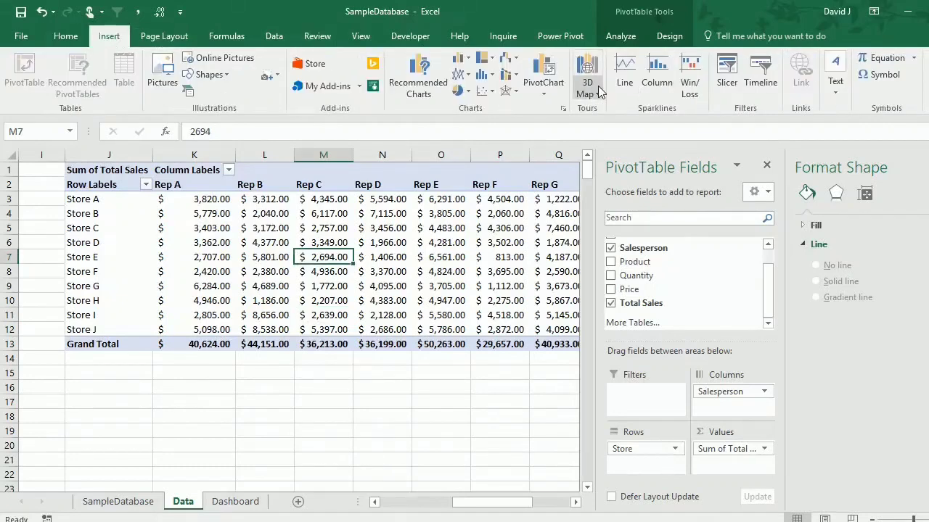
left_click(437, 88)
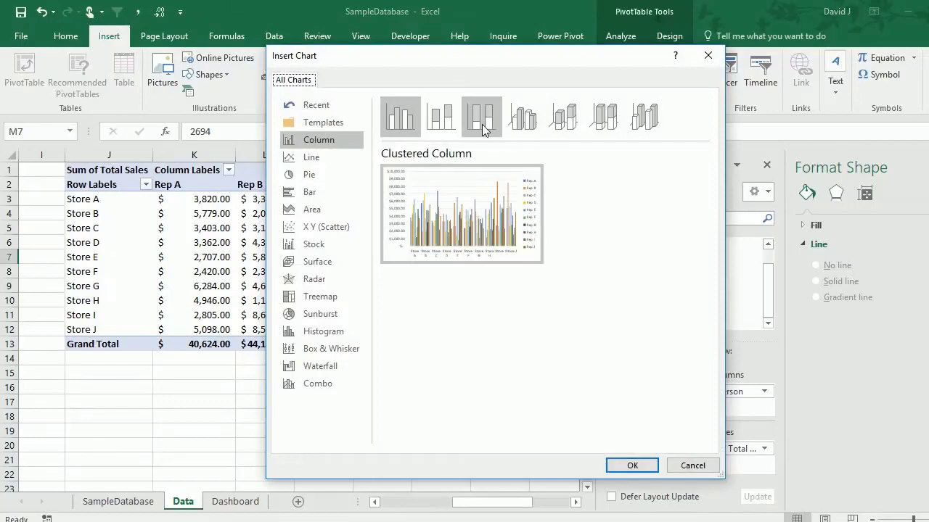
left_click(441, 125)
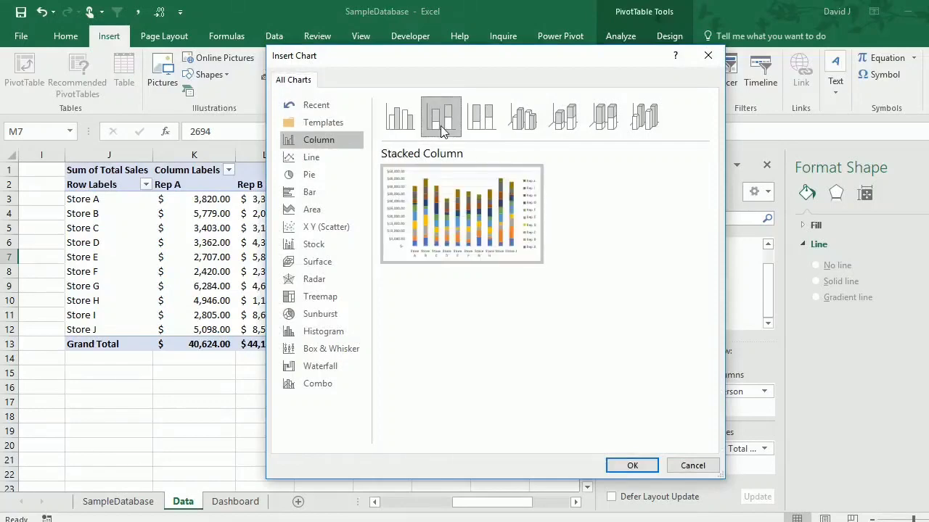
left_click(628, 466)
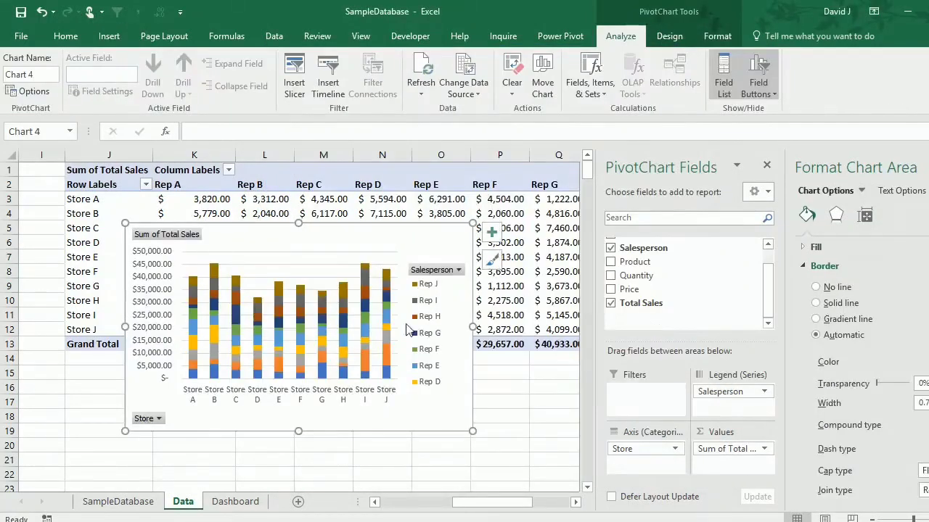
Hide all field buttons on the stacked column chart and place its legend at the bottom
left_click(769, 69)
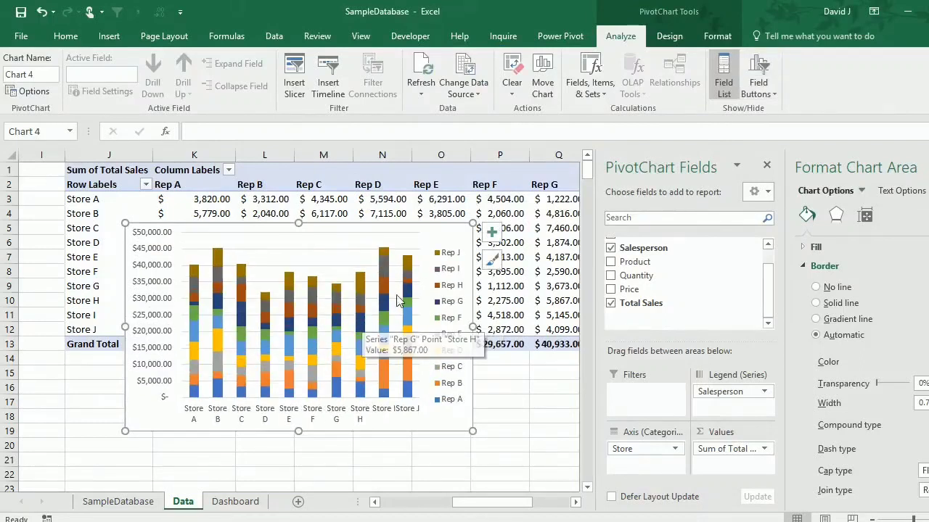
left_click(669, 35)
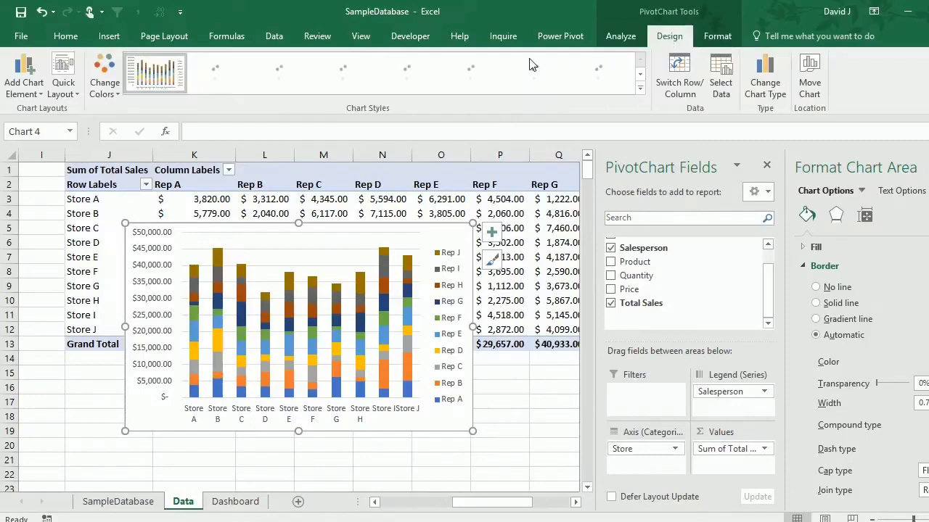
left_click(20, 93)
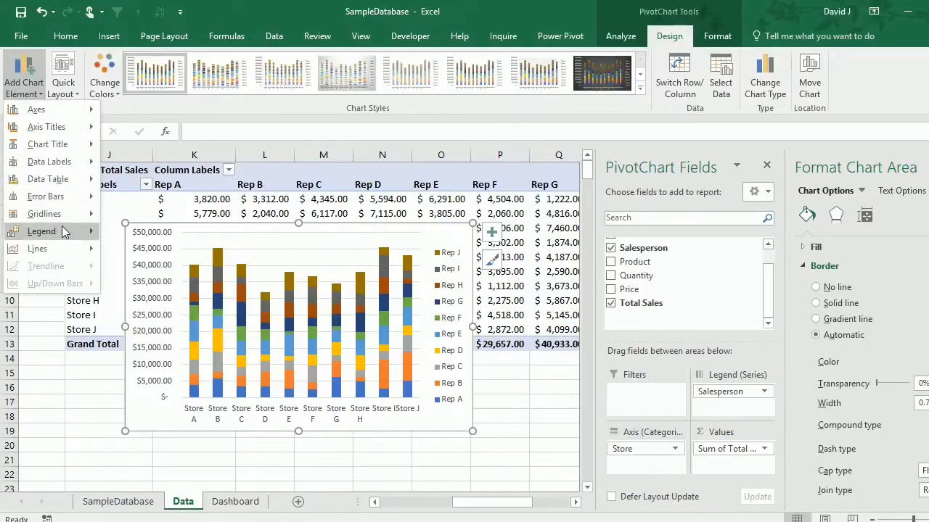
mouse_move(61, 227)
left_click(177, 363)
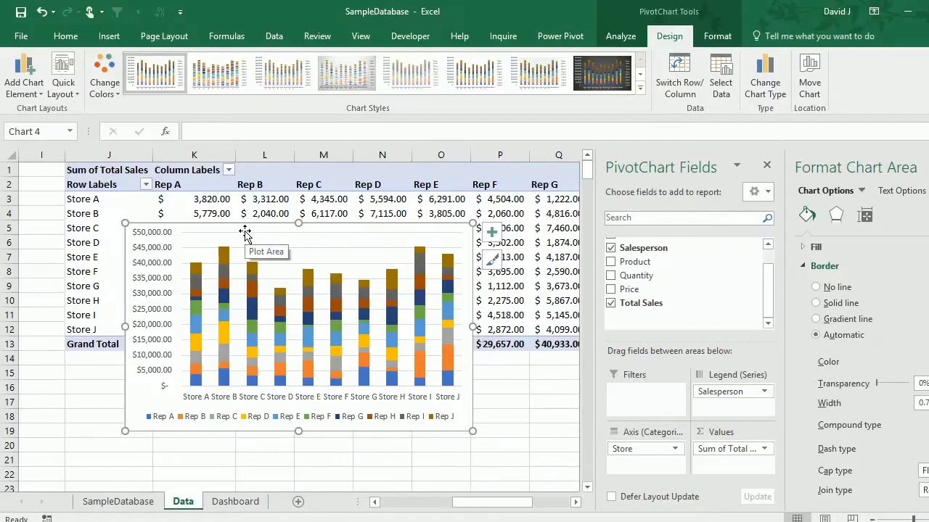
Transfer the stacked column chart to the Dashboard sheet, pasting it below the Sales by Product pie chart
left_click(233, 502)
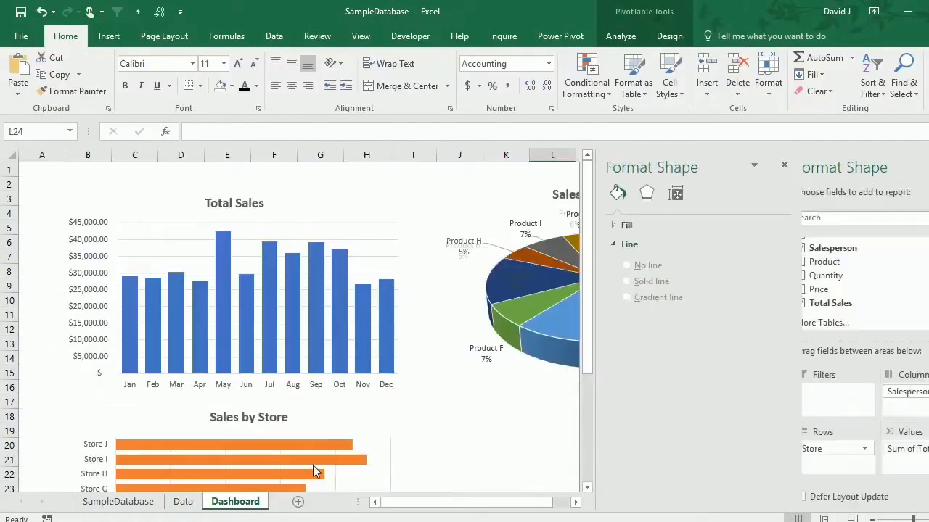
left_click(501, 441)
key("ctrl+v")
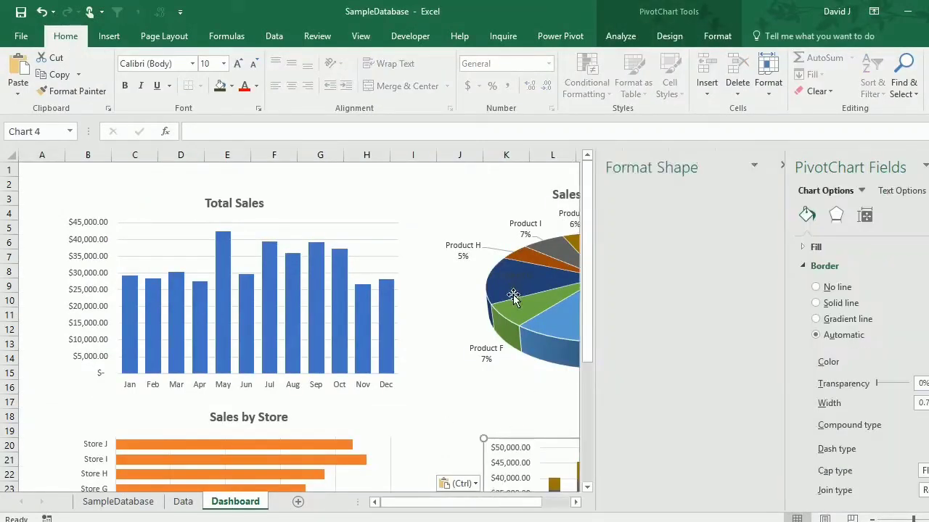
Set the stacked column chart's border to no line and move it slightly up and left, level with the Sales by Store chart
scroll(513, 294, "down", 4)
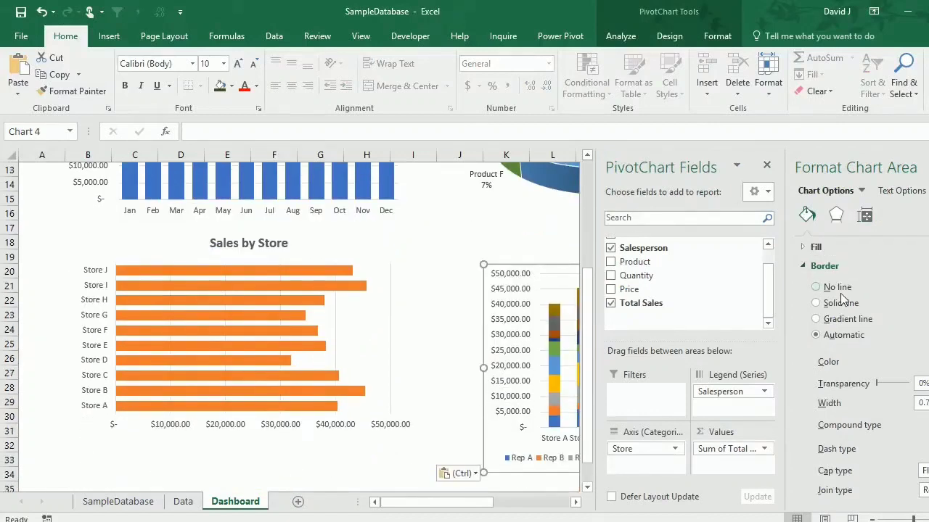
left_click_drag(537, 265, 496, 241)
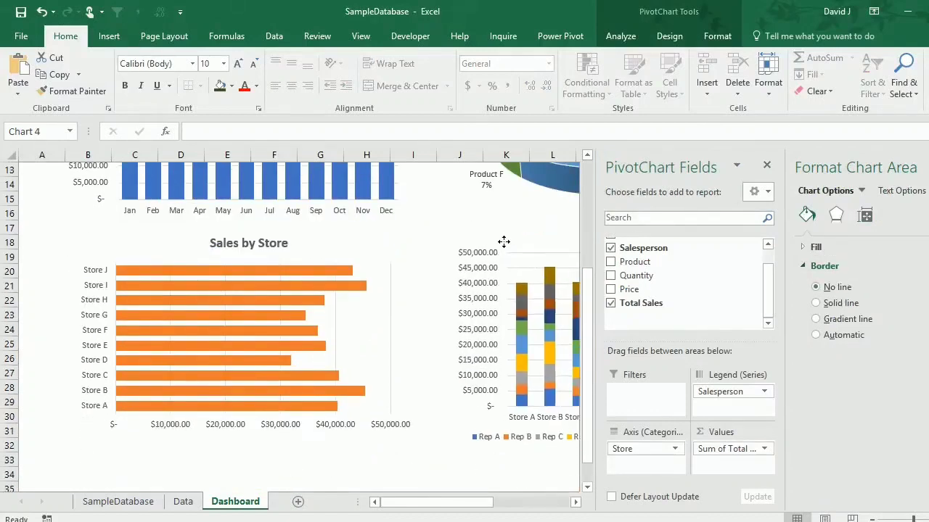
left_click_drag(475, 502, 512, 502)
Add a title above the stacked column chart reading "Sales by Rep and Store" in bold
left_click(620, 37)
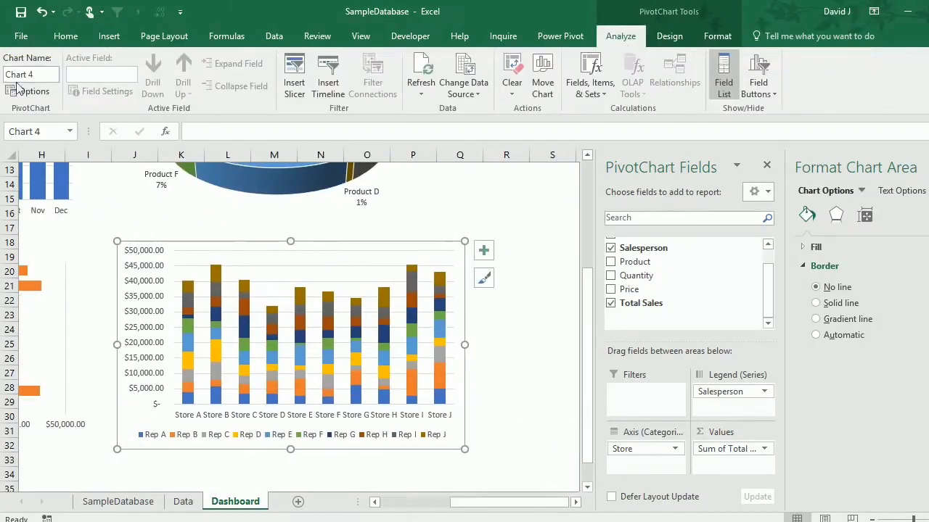
left_click(669, 36)
left_click(24, 80)
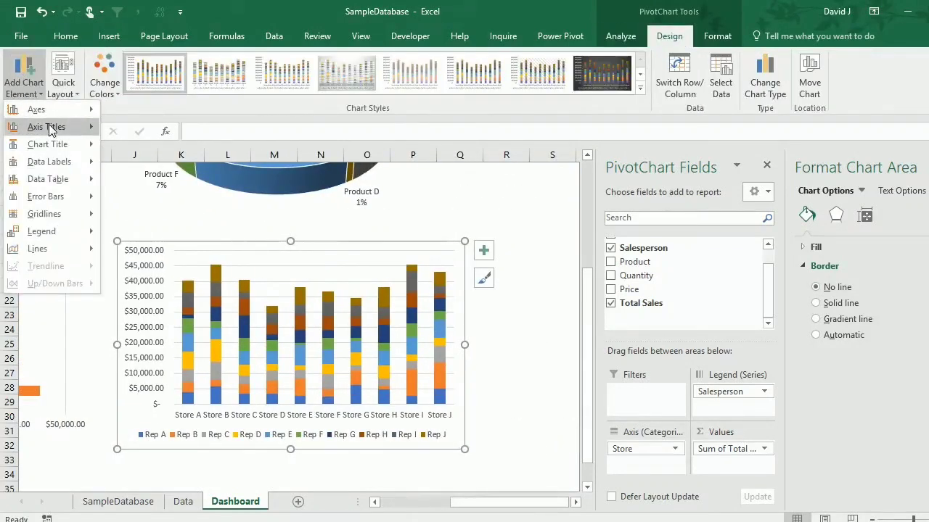
mouse_move(55, 144)
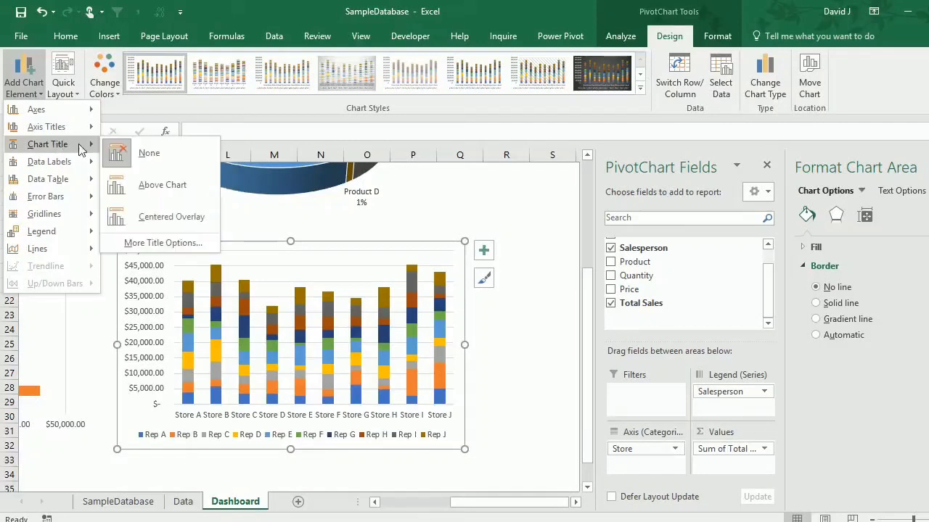
left_click(178, 185)
left_click_drag(266, 256, 326, 256)
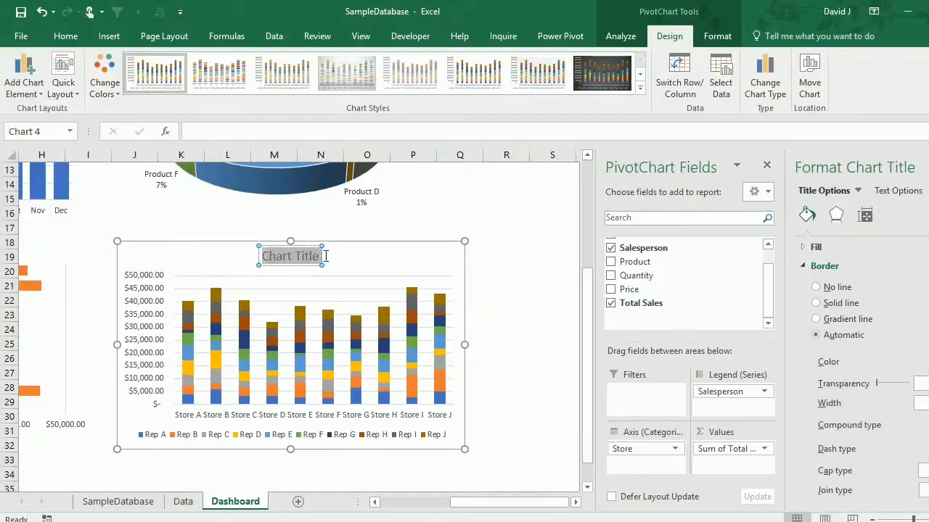
key("BackSpace")
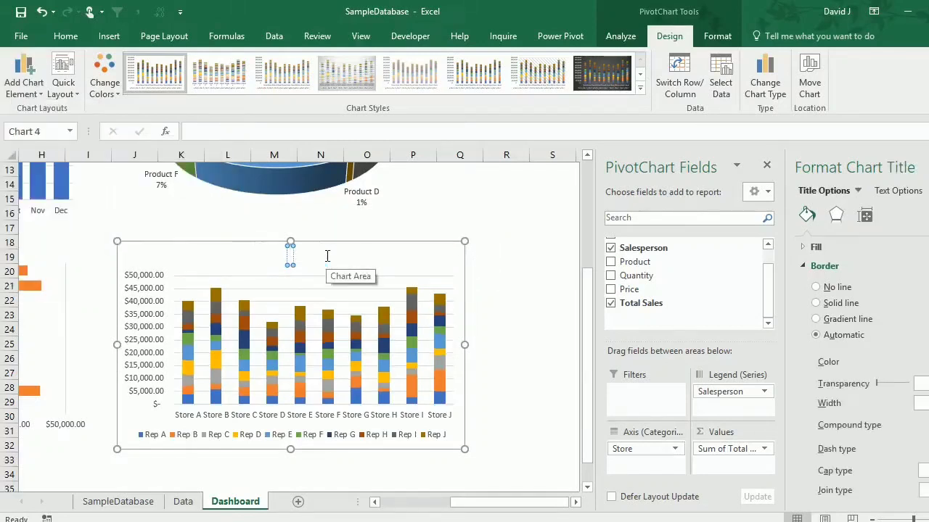
type("Sales by Rep")
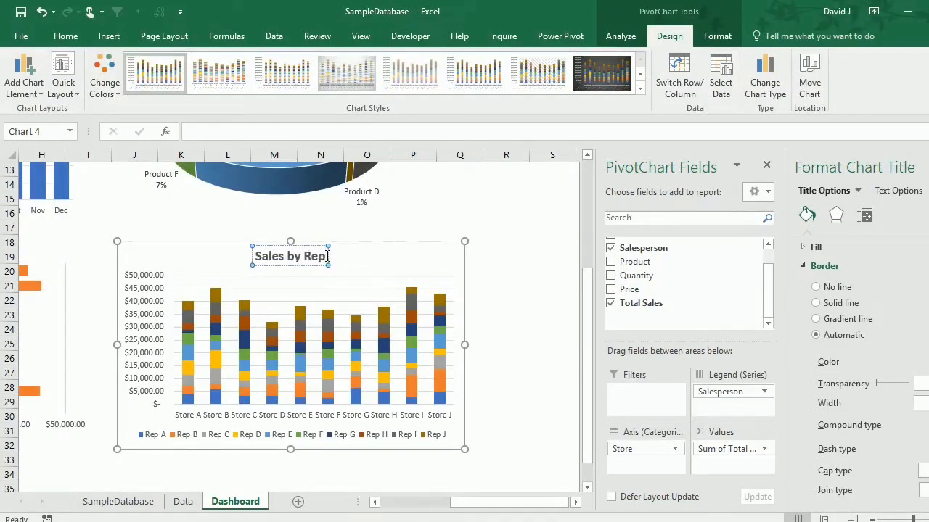
type(" and Store")
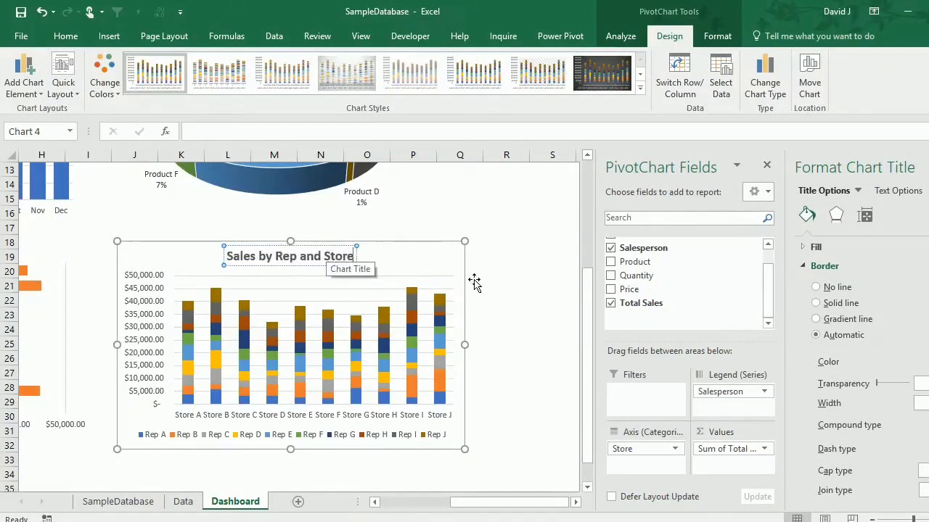
left_click(496, 280)
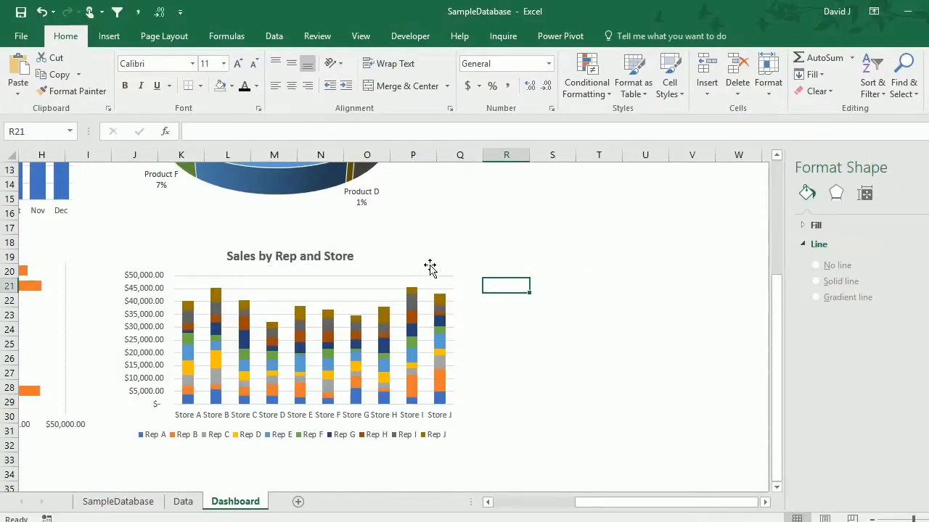
Move the Sales by Rep and Store chart slightly up and left, and enlarge it from its lower-right corner
left_click_drag(428, 267, 407, 250)
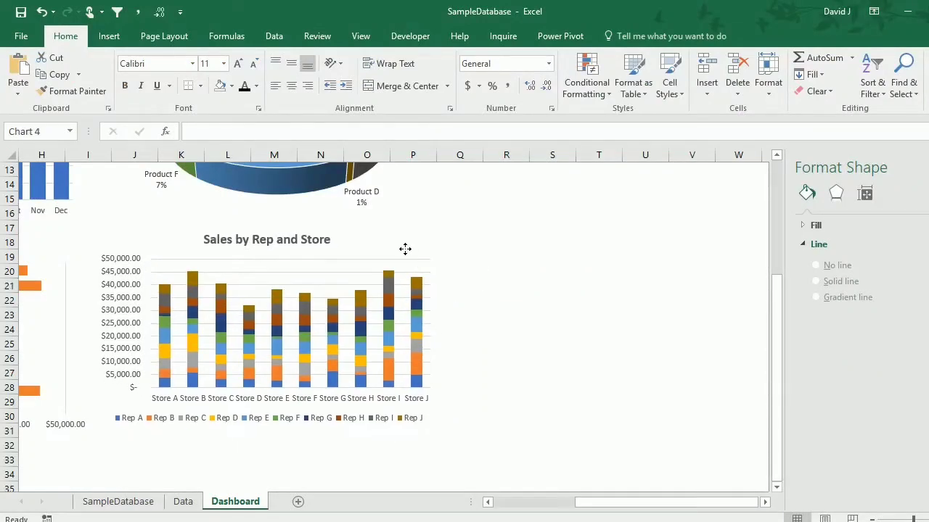
left_click_drag(442, 433, 469, 454)
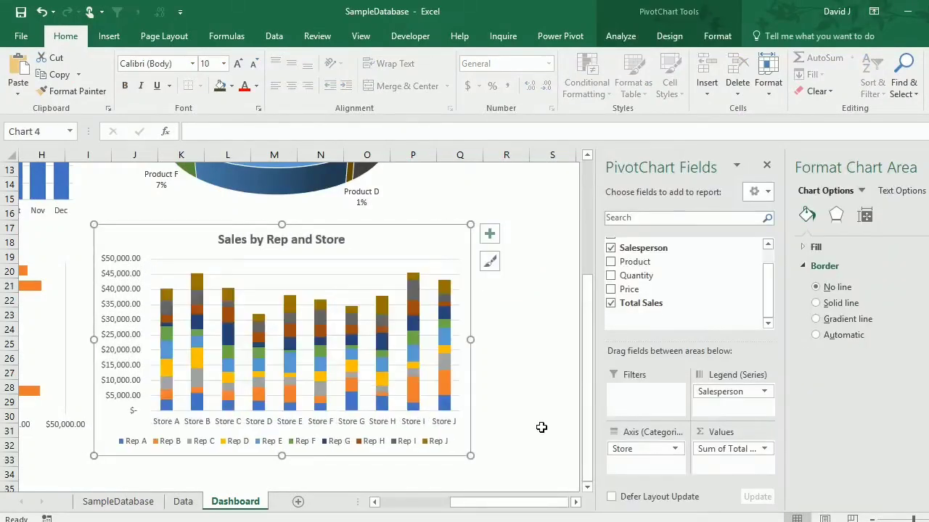
left_click(541, 428)
Set the gap width of the columns in the Sales by Rep and Store chart to 50%
left_click(318, 419)
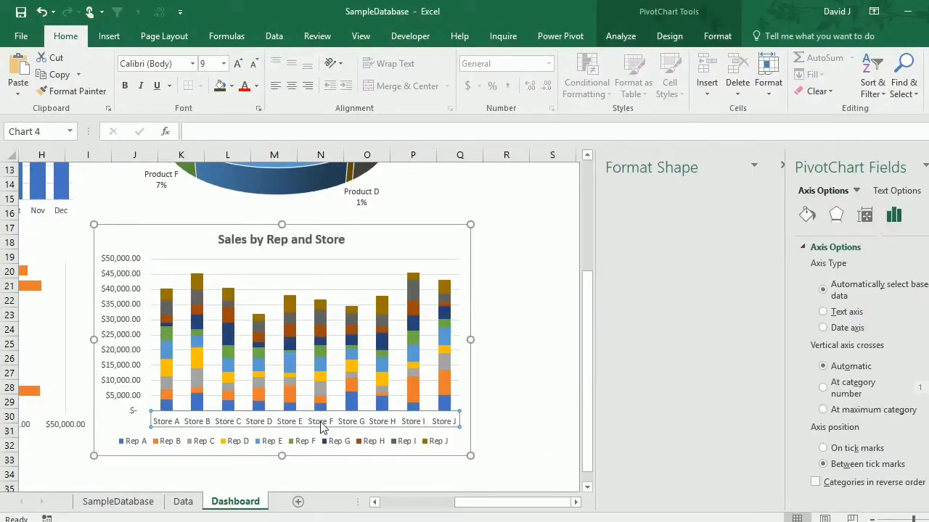
right_click(319, 421)
key("Escape")
right_click(290, 404)
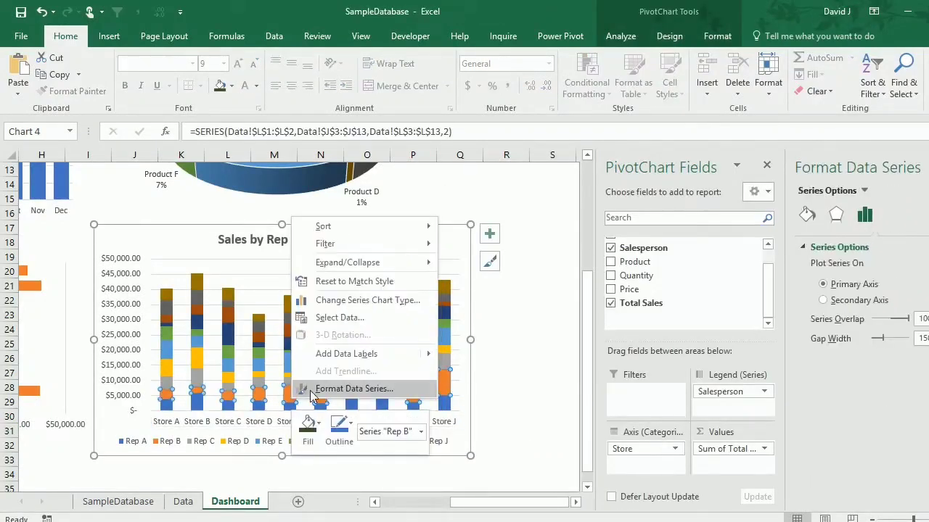
key("Escape")
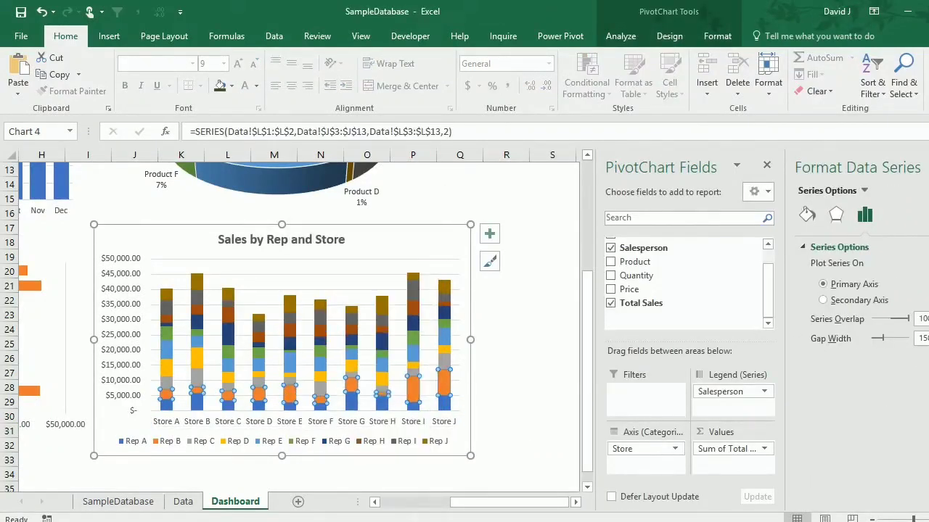
key("Return")
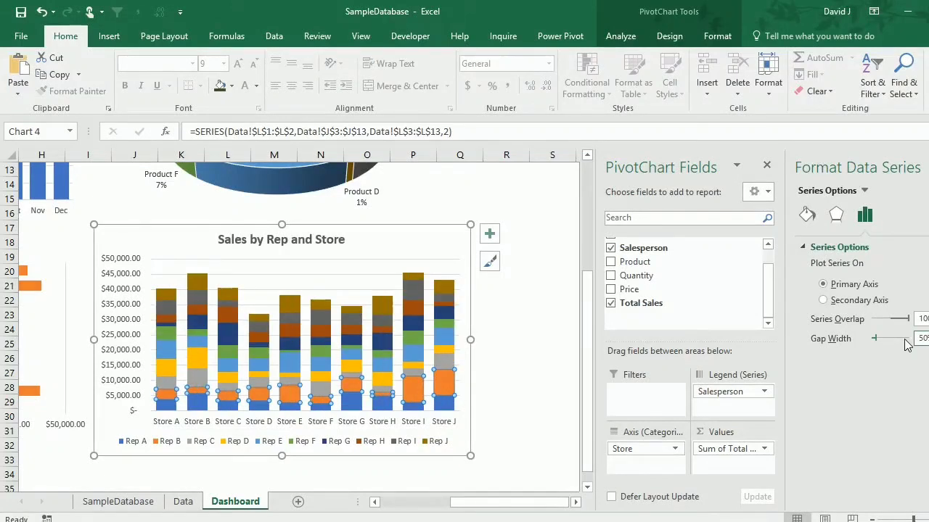
left_click(549, 445)
Increase the height of row 2 on the Dashboard sheet and insert two rows above it to make space over the charts
left_click_drag(592, 502, 553, 504)
scroll(464, 376, "up", 3)
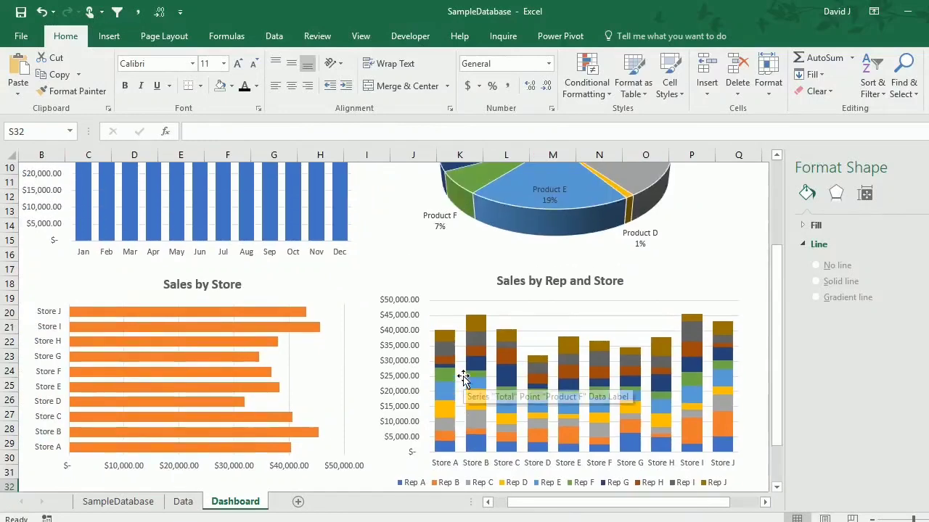
scroll(464, 377, "up", 1)
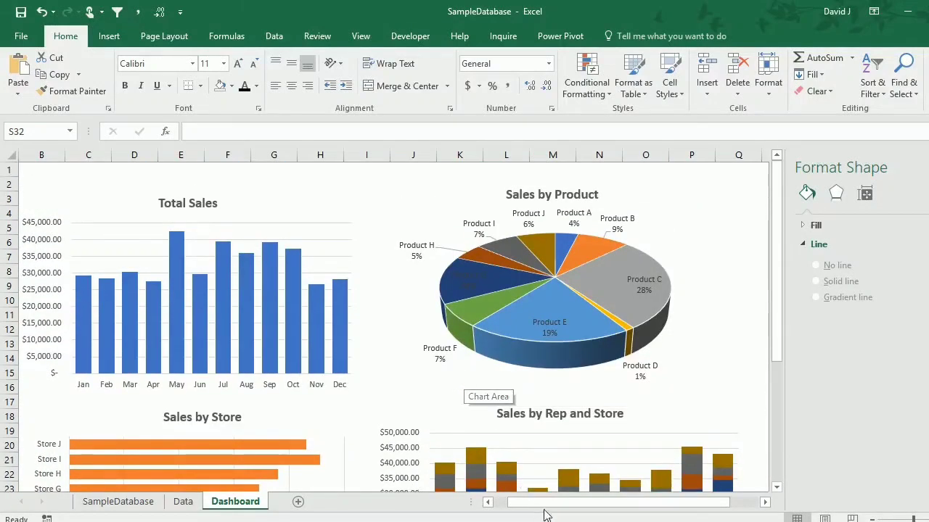
left_click_drag(543, 504, 498, 503)
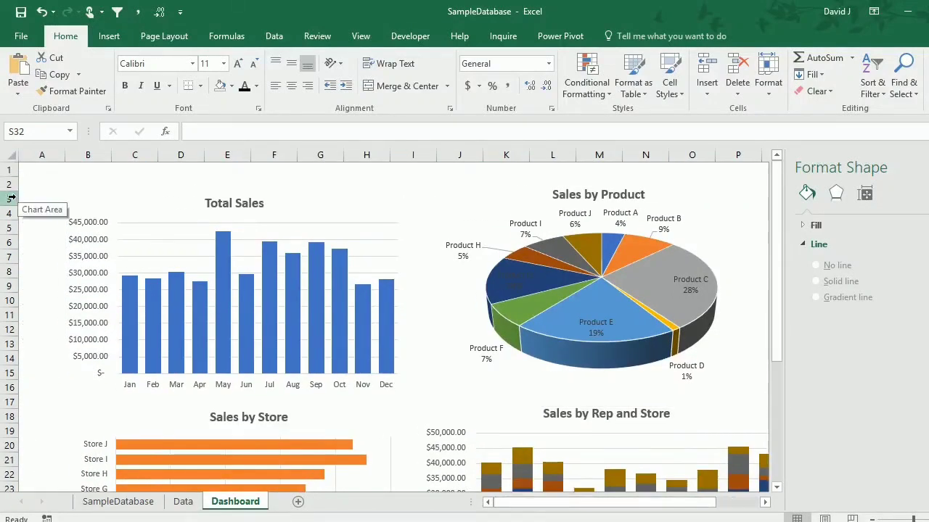
left_click_drag(9, 195, 18, 230)
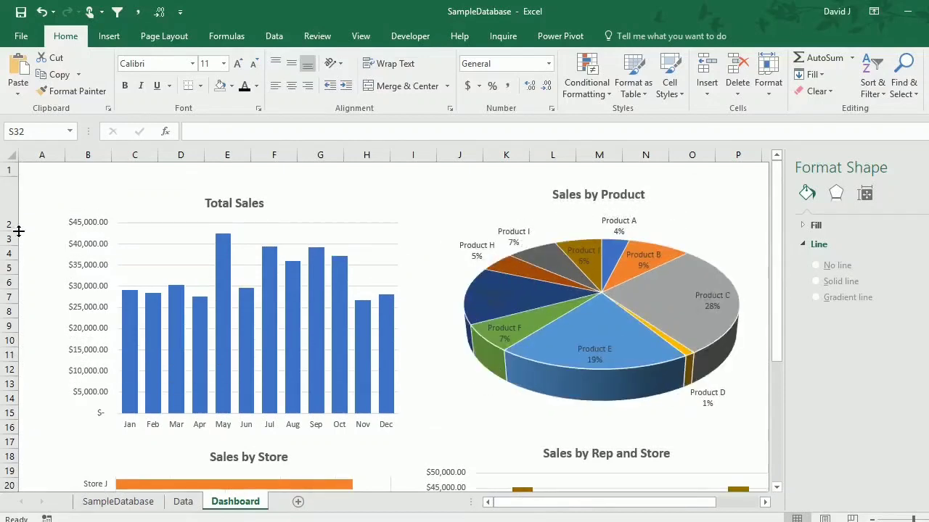
left_click(9, 205)
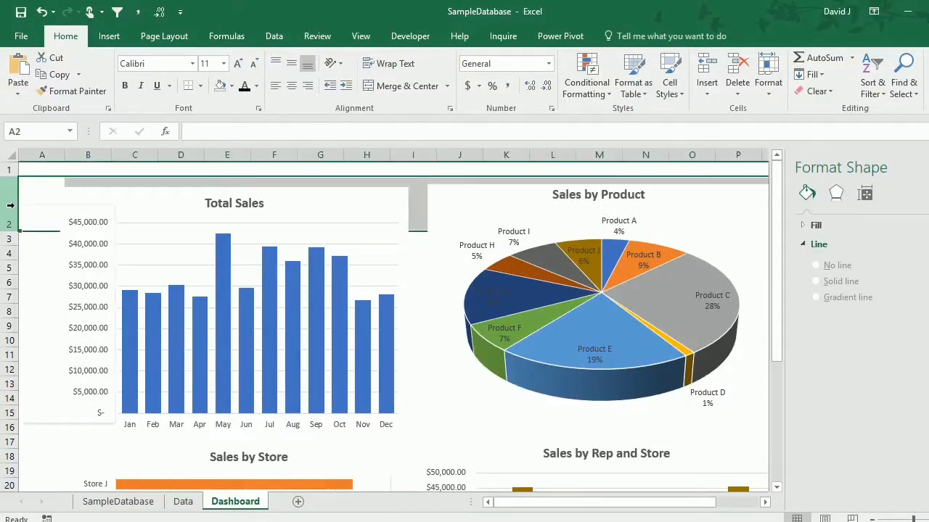
right_click(13, 206)
left_click(64, 307)
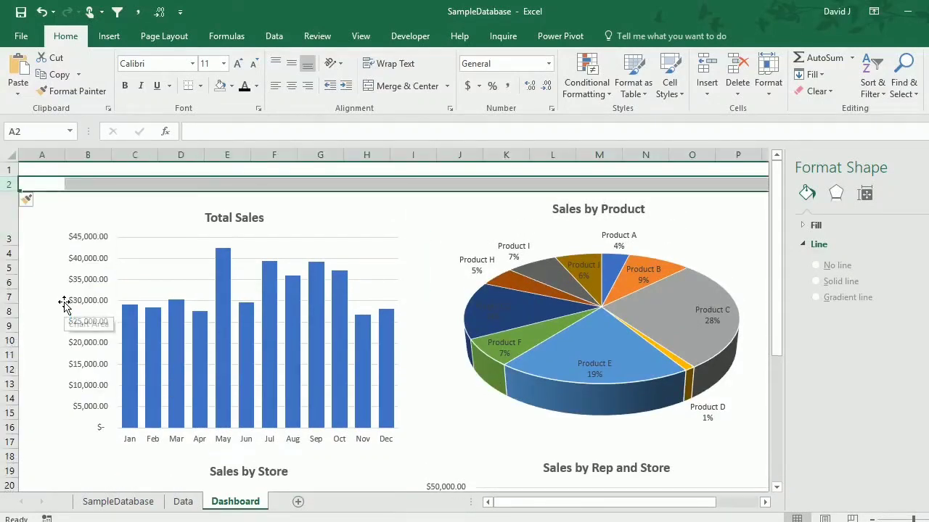
right_click(12, 184)
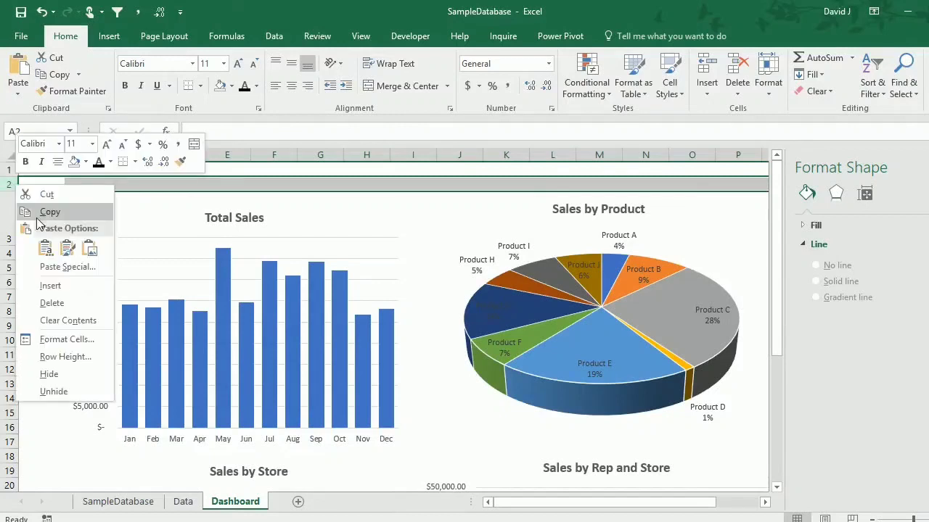
left_click(64, 283)
Try to shift the charts right by inserting a column before column B and by widening column A
left_click(88, 185)
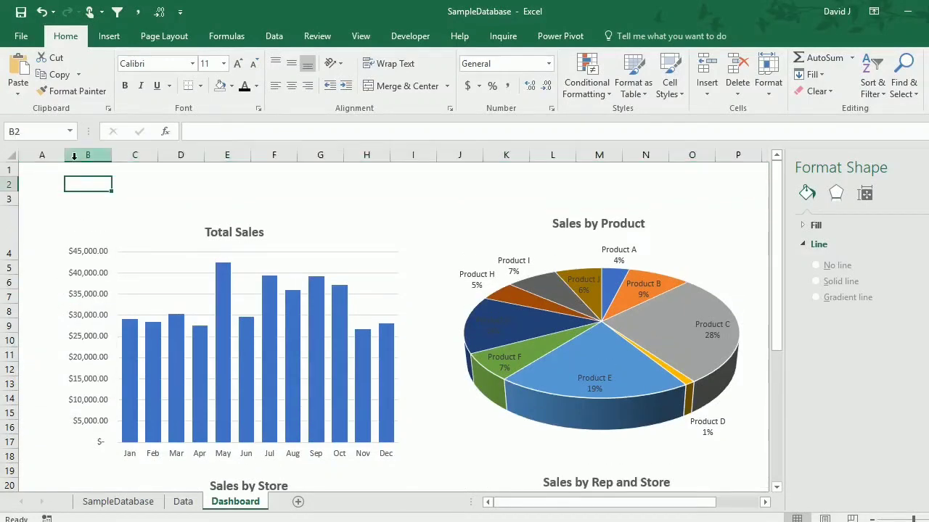
right_click(87, 155)
left_click(118, 258)
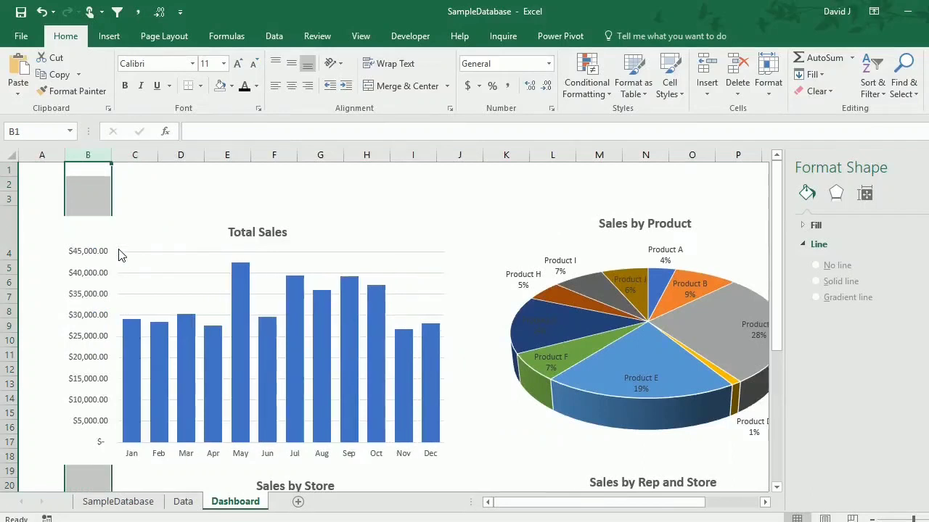
left_click(92, 207)
key("ctrl+z")
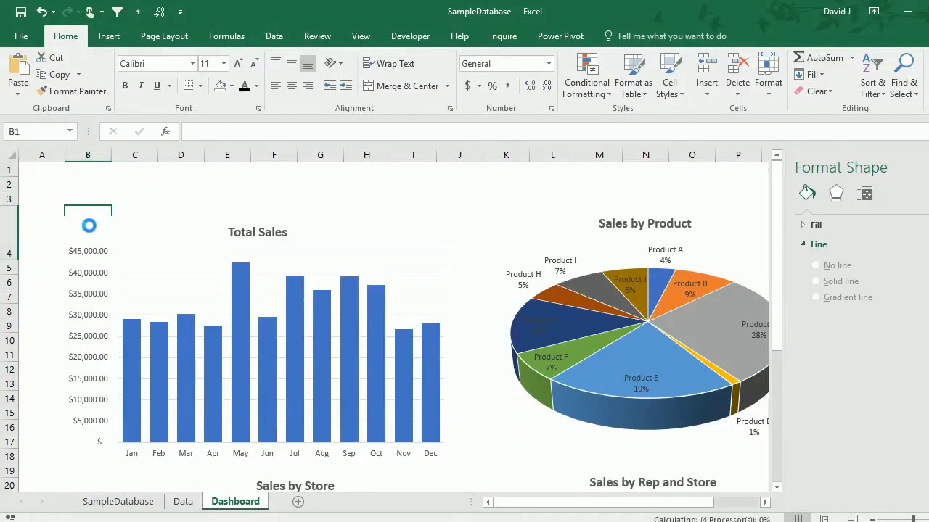
left_click_drag(64, 157, 108, 160)
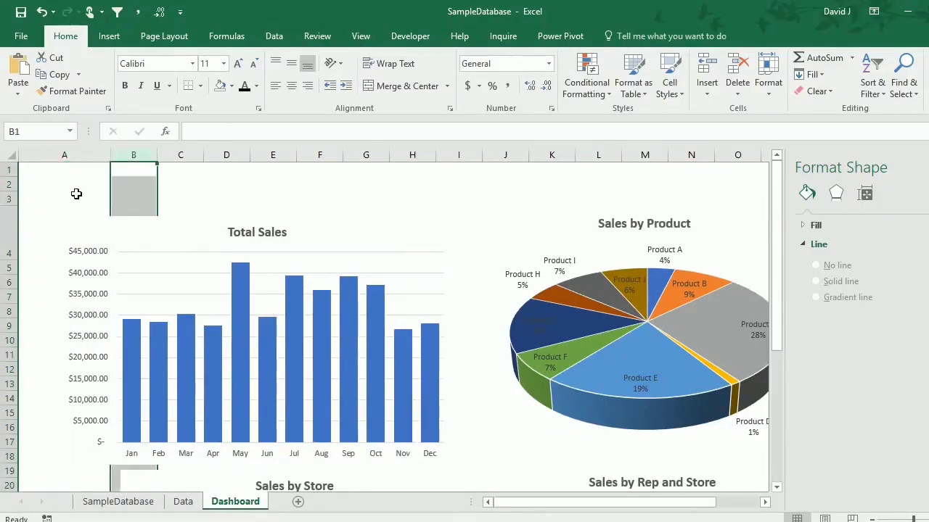
key("ctrl+z")
Move the Total Sales chart slightly to the right, below the empty top rows
left_click(154, 226)
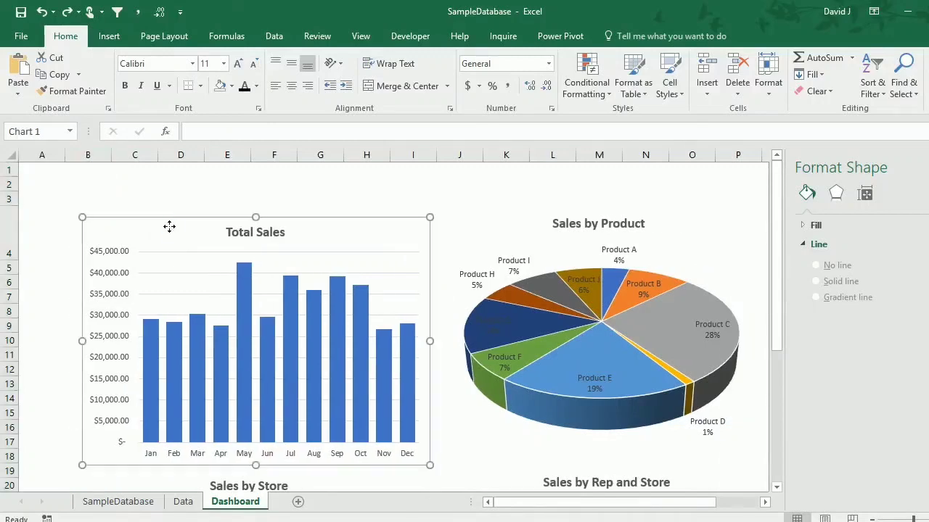
double_click(164, 228)
mouse_move(165, 228)
left_mouse_down()
mouse_move(180, 227)
mouse_move(149, 220)
mouse_move(162, 222)
left_mouse_up()
left_click(125, 193)
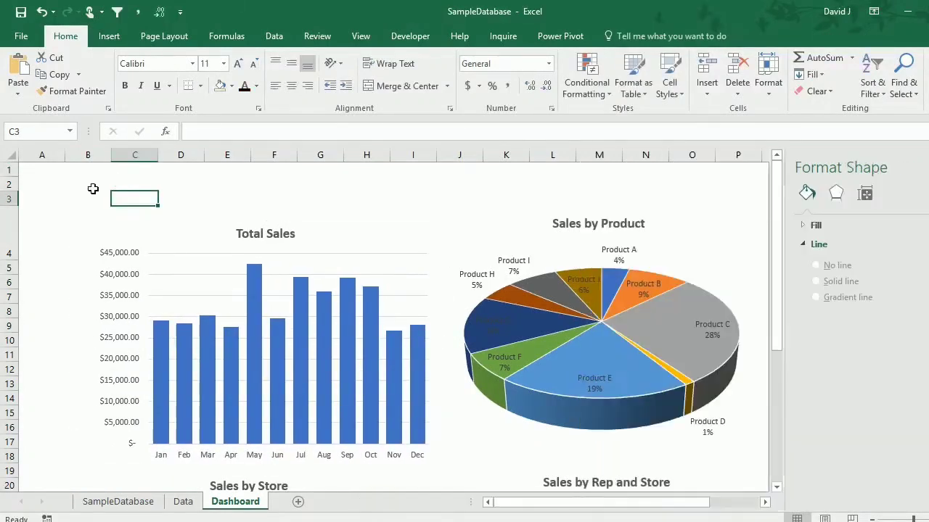
left_click(47, 165)
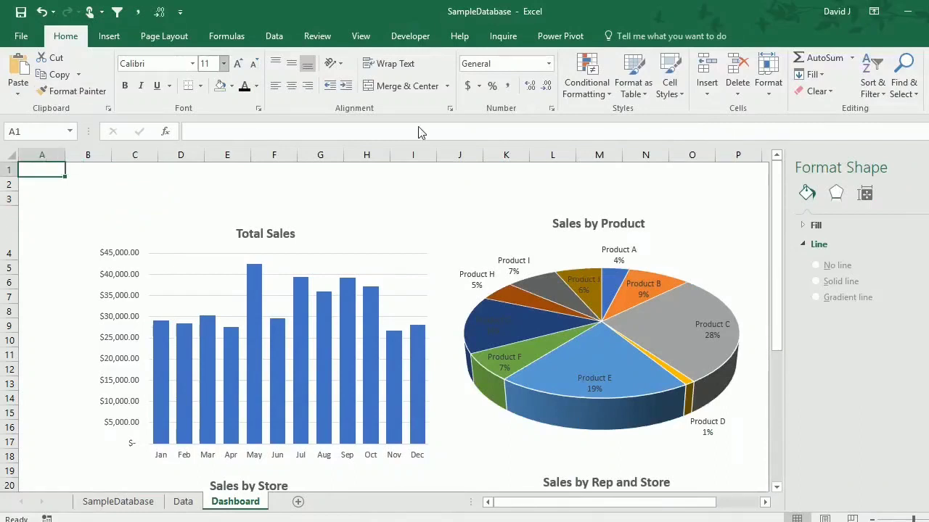
Insert slicers for Store, Salesperson and Product based on the Total Sales chart
left_click(227, 276)
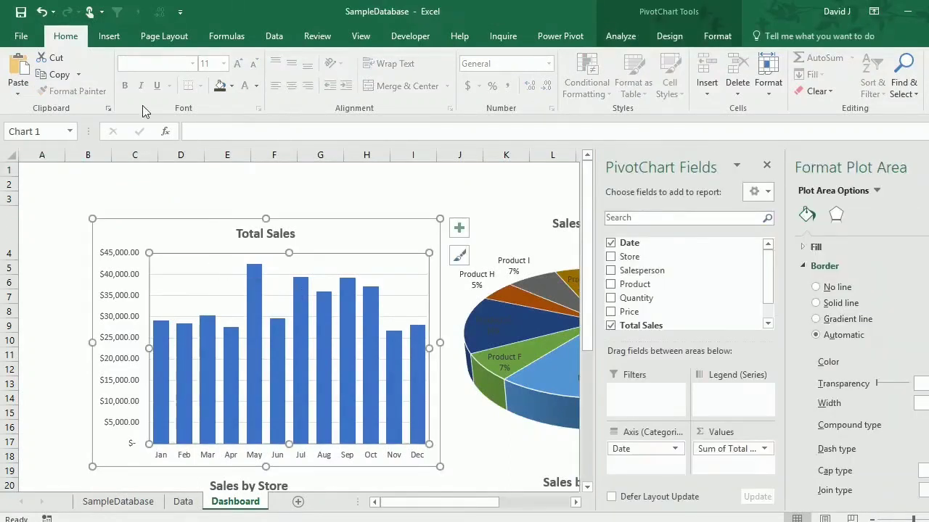
left_click(109, 36)
left_click(730, 72)
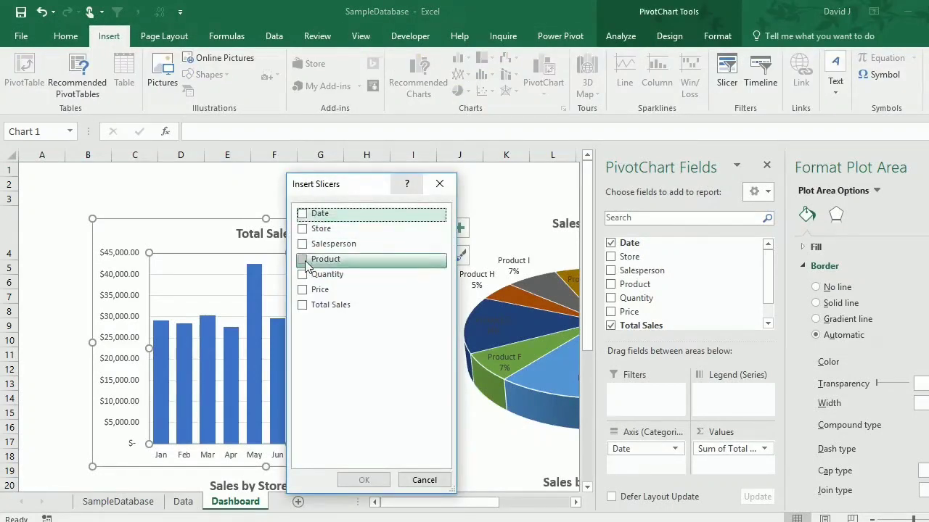
left_click(303, 229)
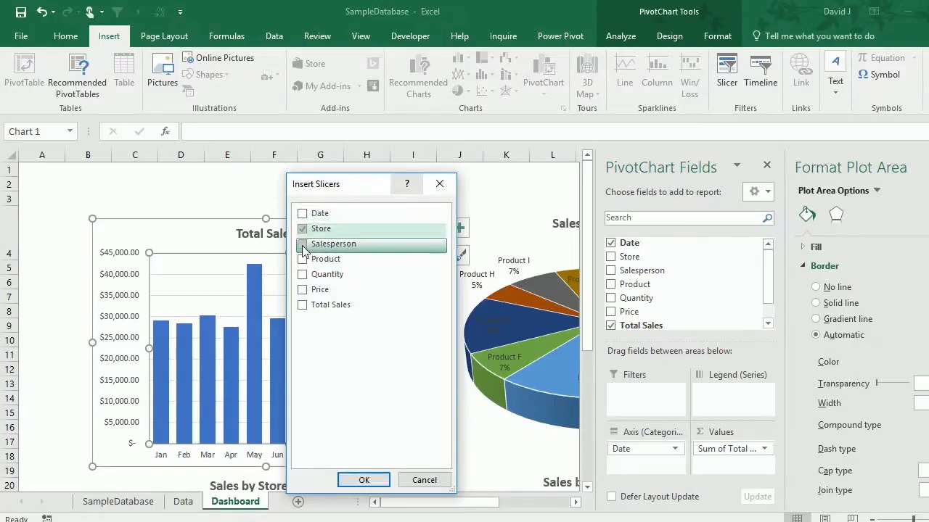
left_click(303, 244)
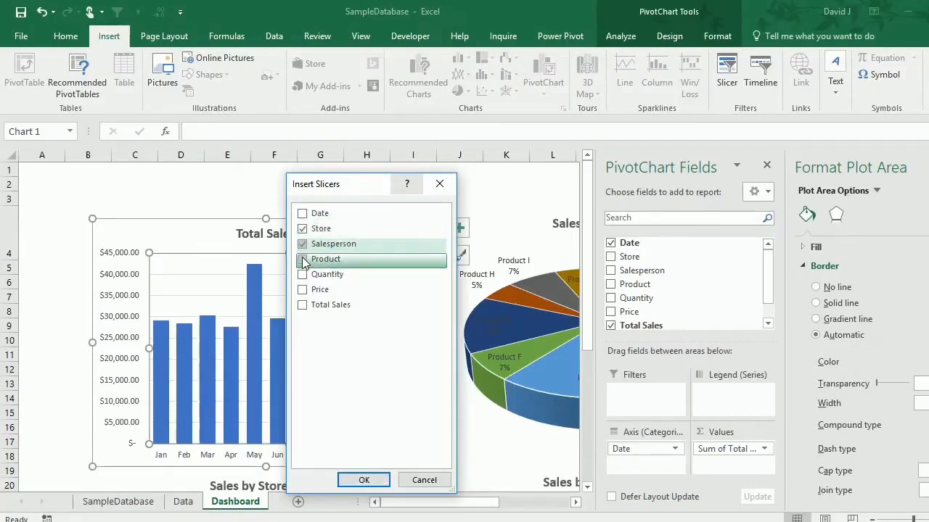
left_click(303, 260)
left_click(359, 480)
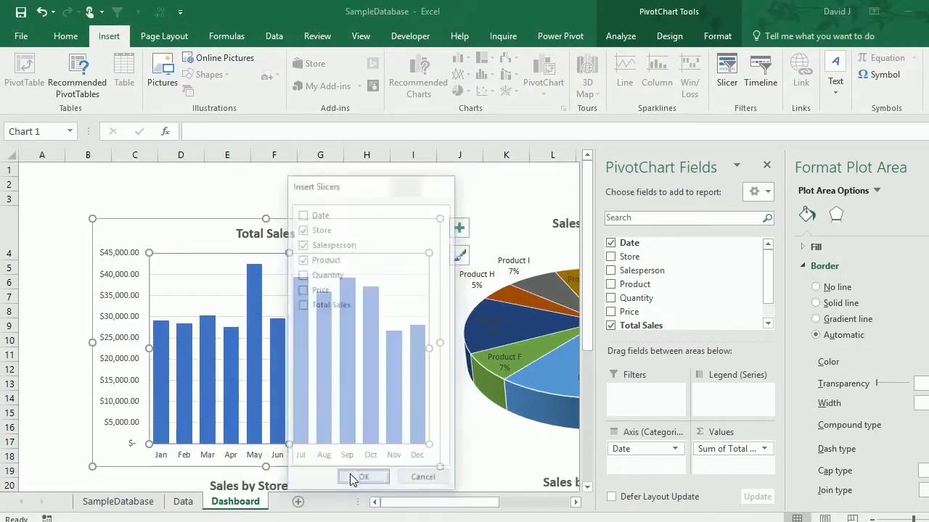
Place the Store slicer at cell A1, resize it to about 2.49 cm high and 8.41 cm wide, and give it three columns
left_click_drag(240, 210, 56, 203)
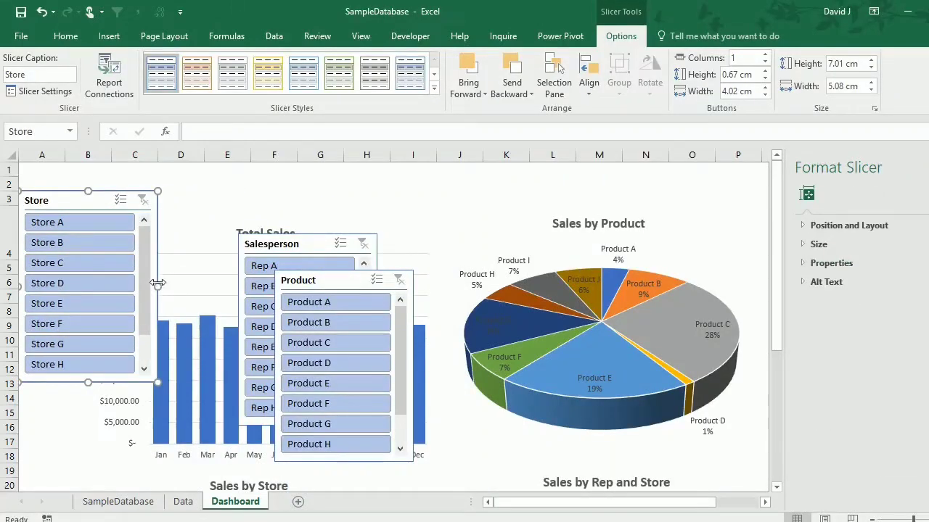
left_click_drag(158, 283, 95, 287)
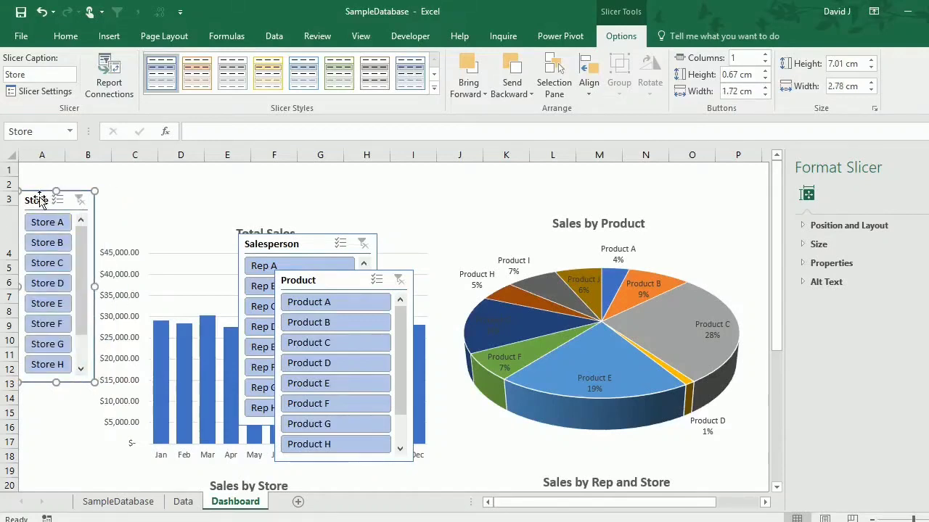
left_click_drag(40, 201, 40, 173)
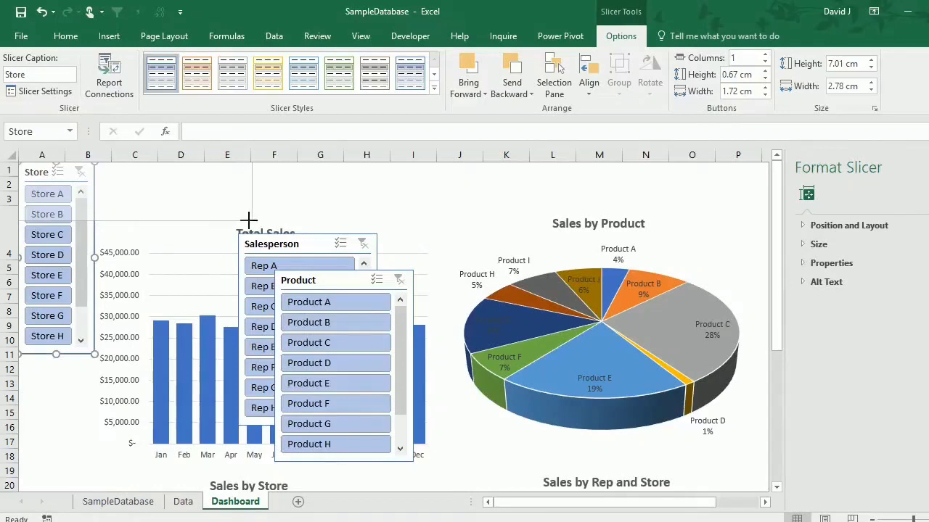
left_click_drag(249, 220, 249, 221)
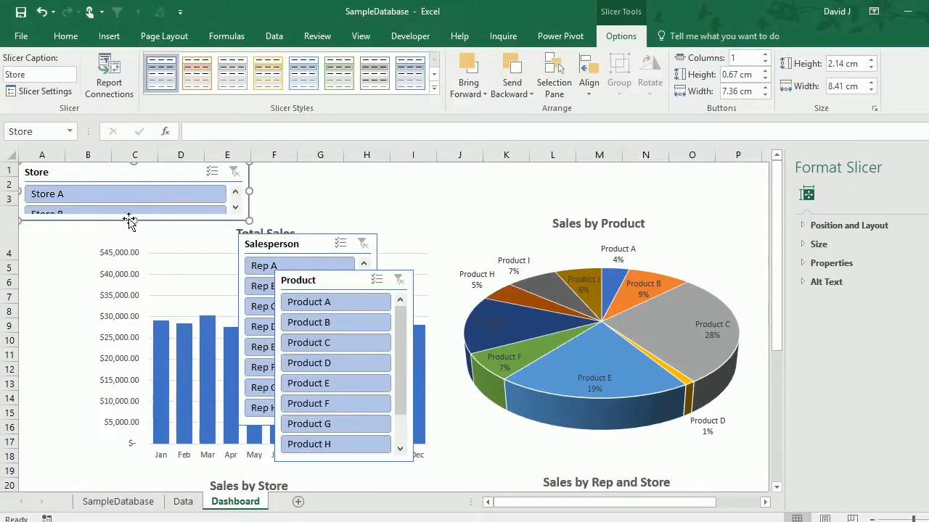
mouse_move(134, 220)
left_mouse_down()
mouse_move(133, 271)
mouse_move(137, 221)
left_mouse_up()
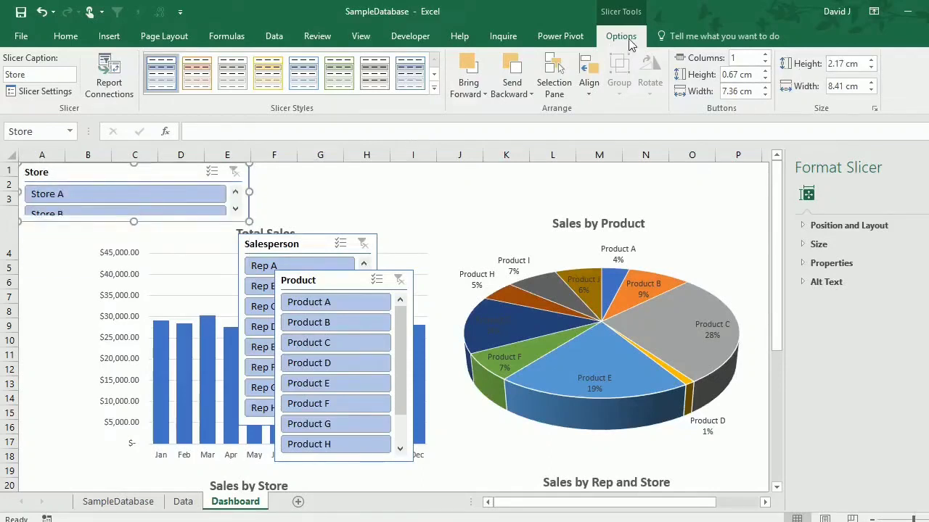
left_click(764, 55)
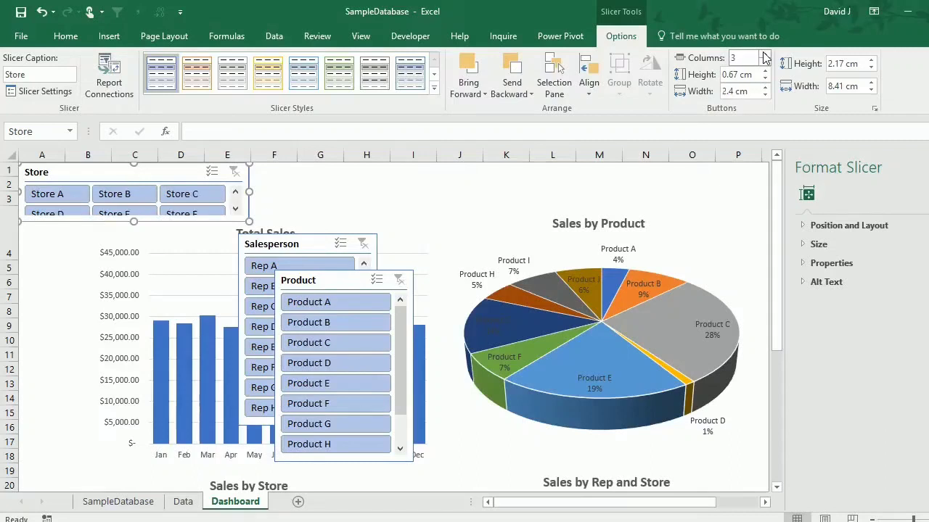
left_click_drag(133, 221, 131, 231)
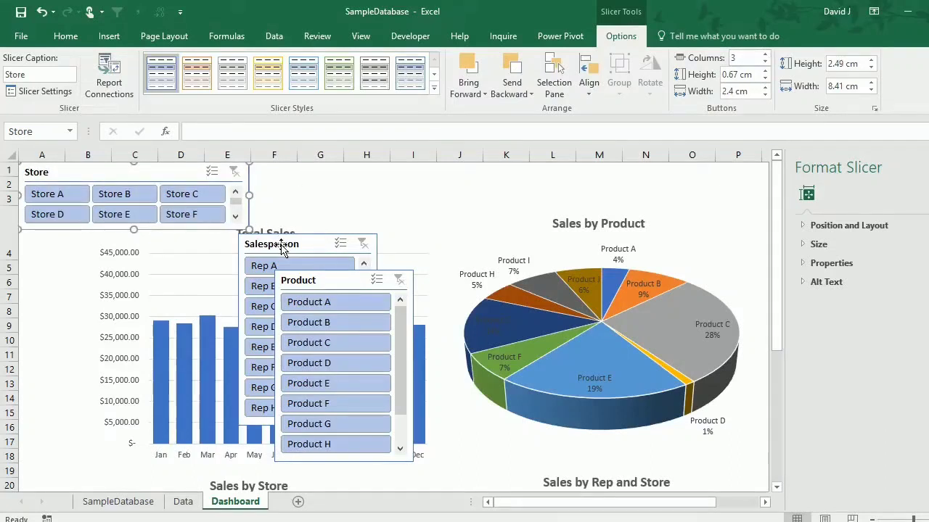
Place the Salesperson slicer beside Store at about 2.49 by 8.47 cm with three columns, moving the Product slicer over the pie chart
left_click_drag(282, 248, 289, 168)
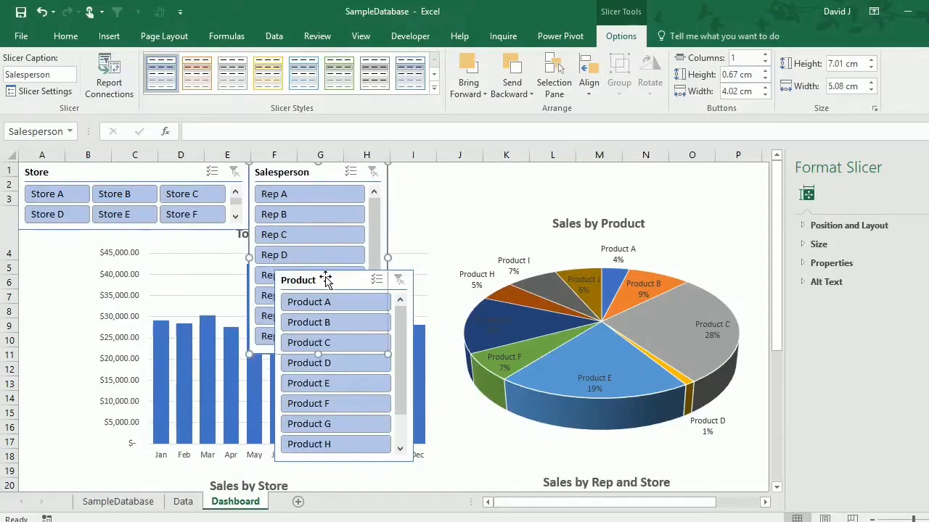
left_click_drag(326, 276, 610, 220)
left_click(382, 354)
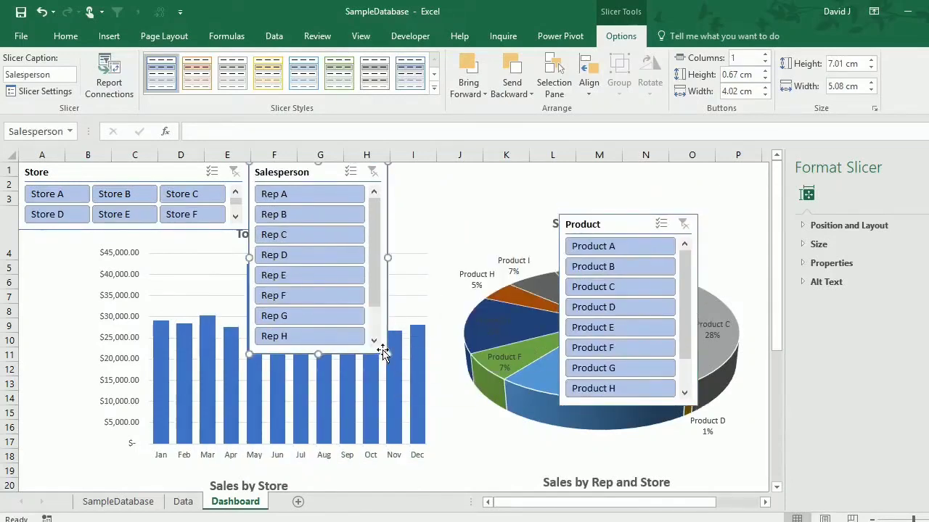
left_click_drag(387, 354, 480, 230)
left_click(765, 56)
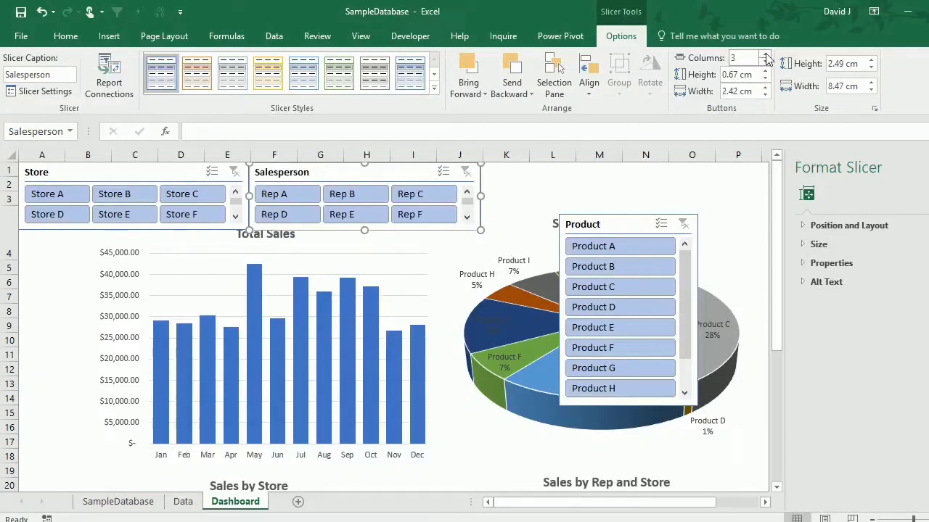
Give the Salesperson slicer four columns, and place the Product slicer beside it at about 2.51 by 9.21 cm with three columns
left_click(766, 55)
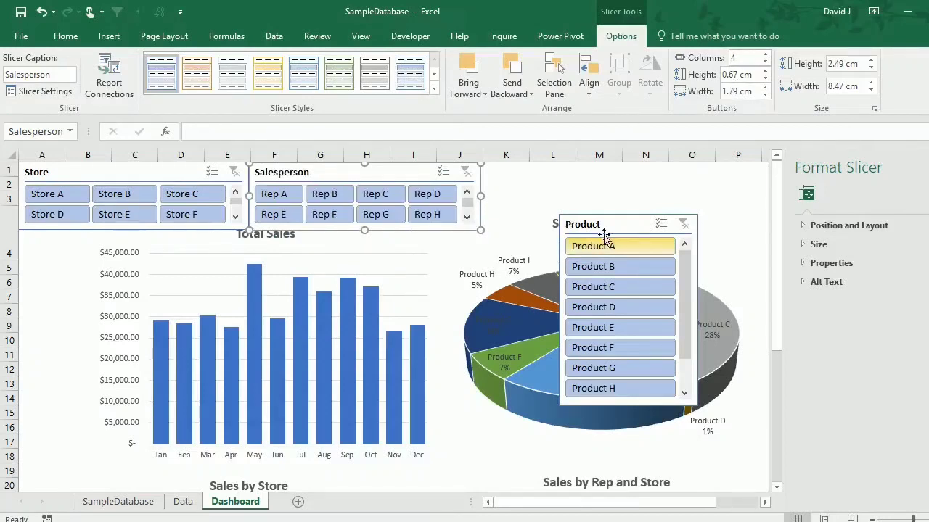
left_click_drag(602, 223, 524, 172)
left_click_drag(619, 351, 733, 231)
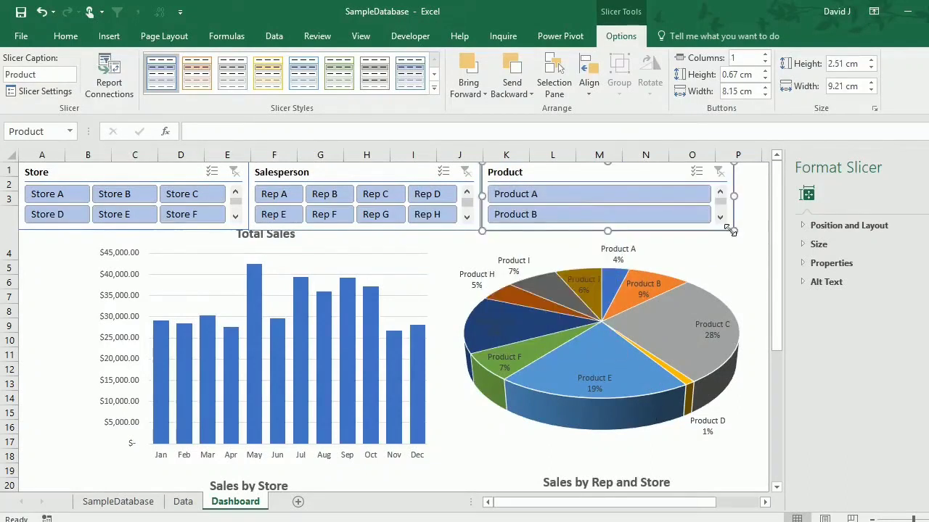
left_click(766, 57)
left_click(766, 56)
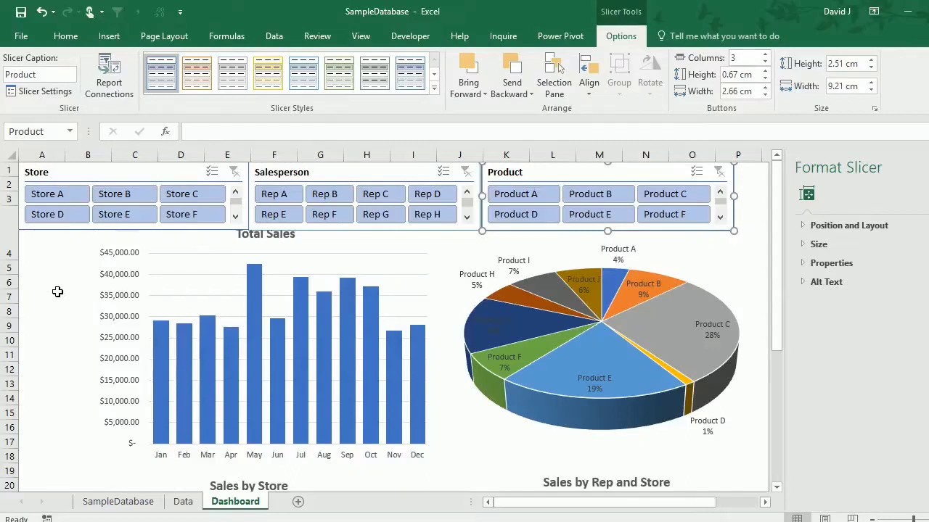
Add Date as a filter field to the Sales by Product, Sales by Store and Sales by Rep and Store PivotCharts
left_click(164, 253)
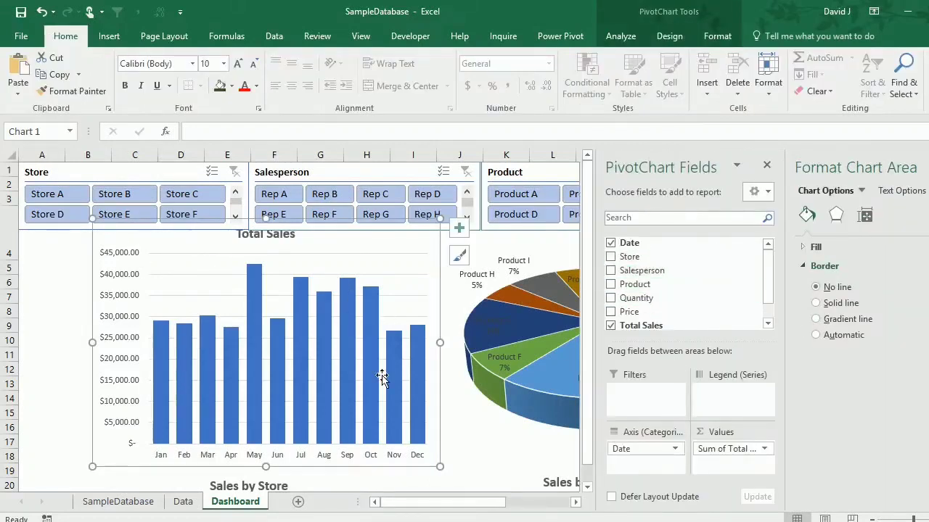
left_click(512, 248)
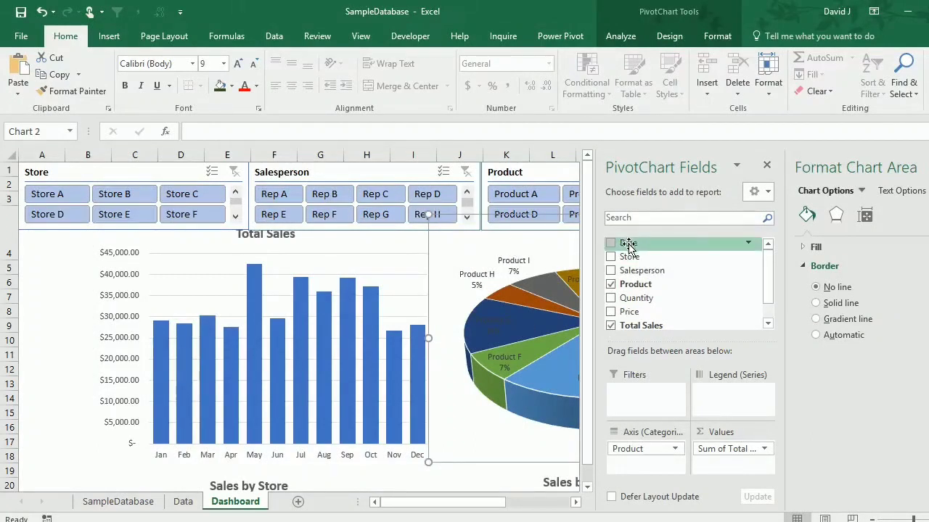
left_click_drag(628, 246, 651, 390)
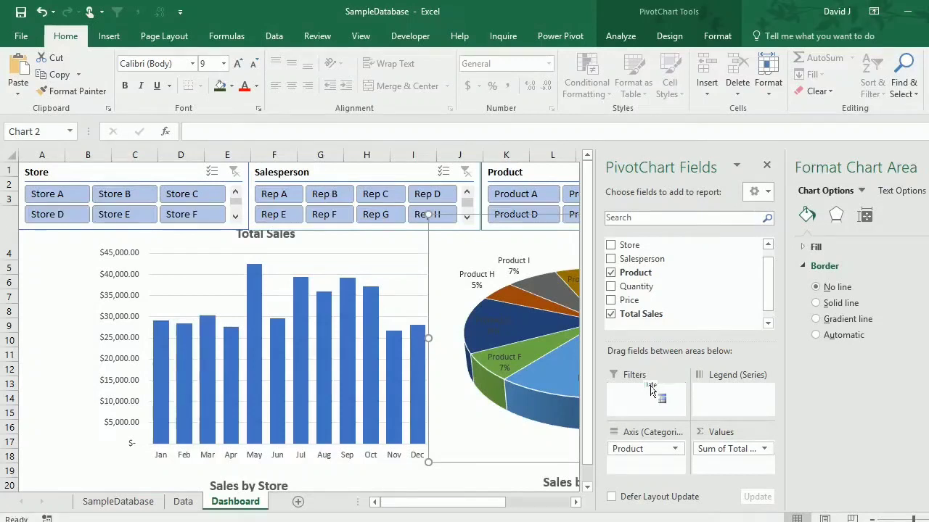
scroll(322, 348, "down", 2)
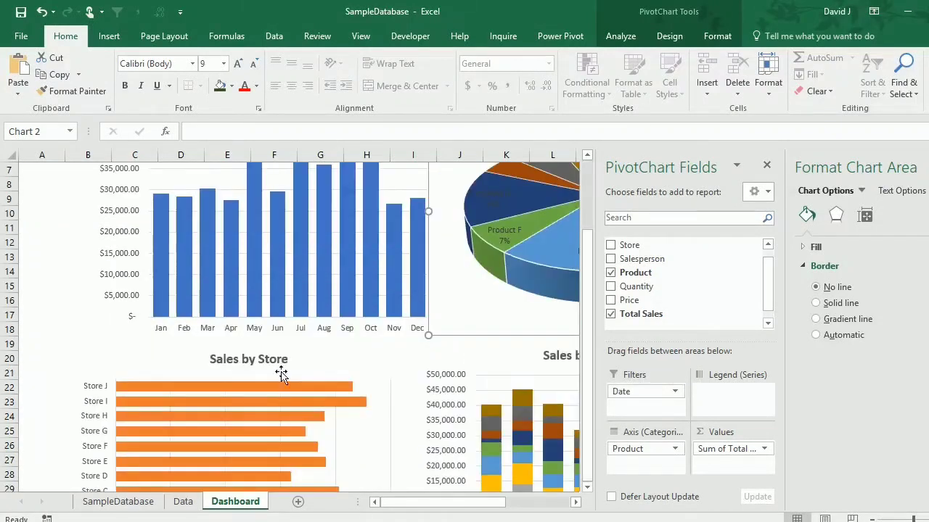
left_click(275, 359)
left_click_drag(615, 244, 589, 394)
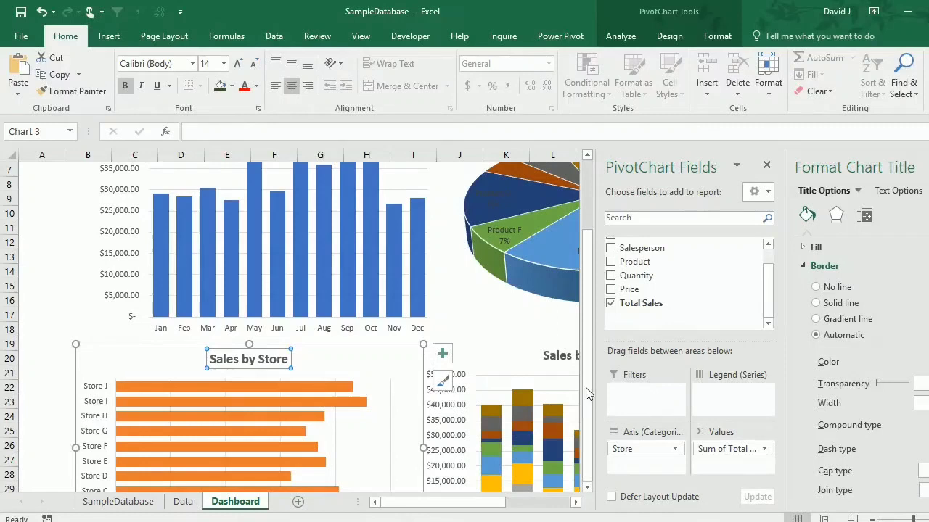
left_click(514, 356)
scroll(701, 262, "up", 1)
left_click_drag(648, 252, 646, 408)
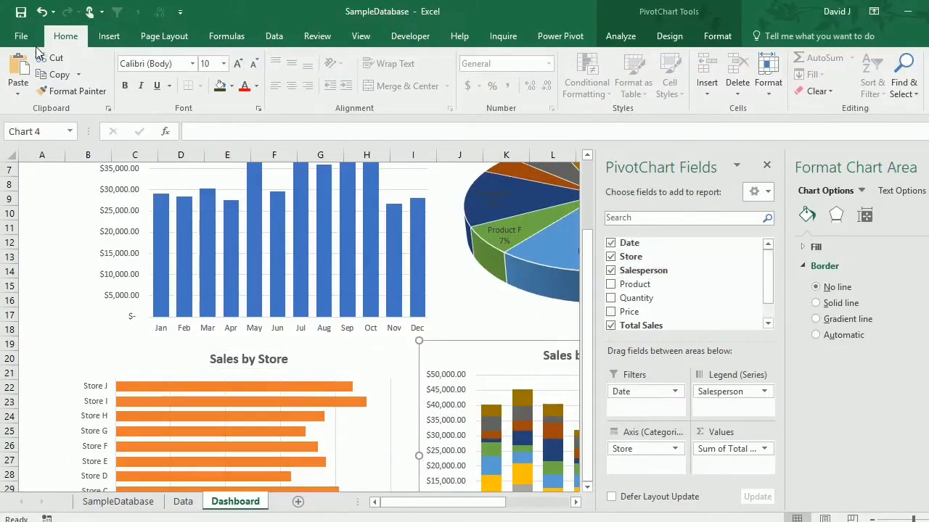
Insert a Date slicer based on the Sales by Rep and Store chart
left_click(107, 37)
left_click(726, 76)
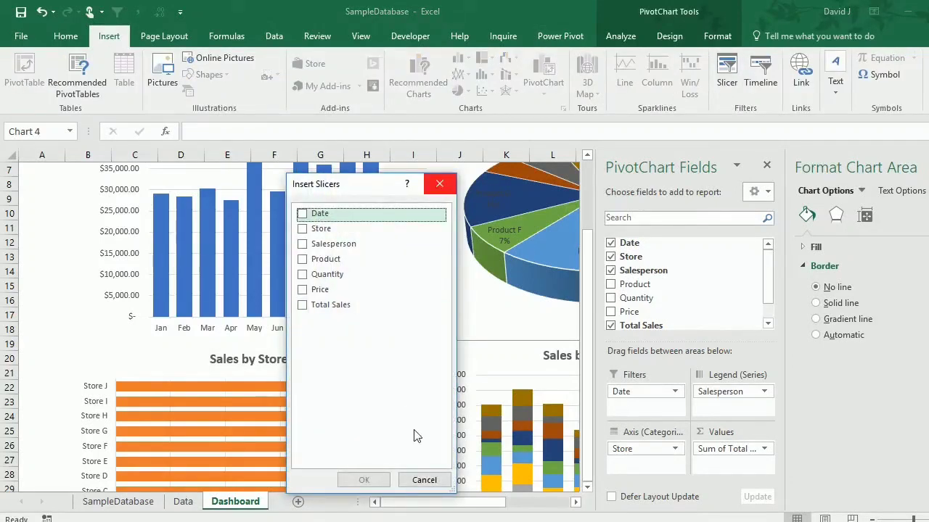
key("space")
left_click(364, 481)
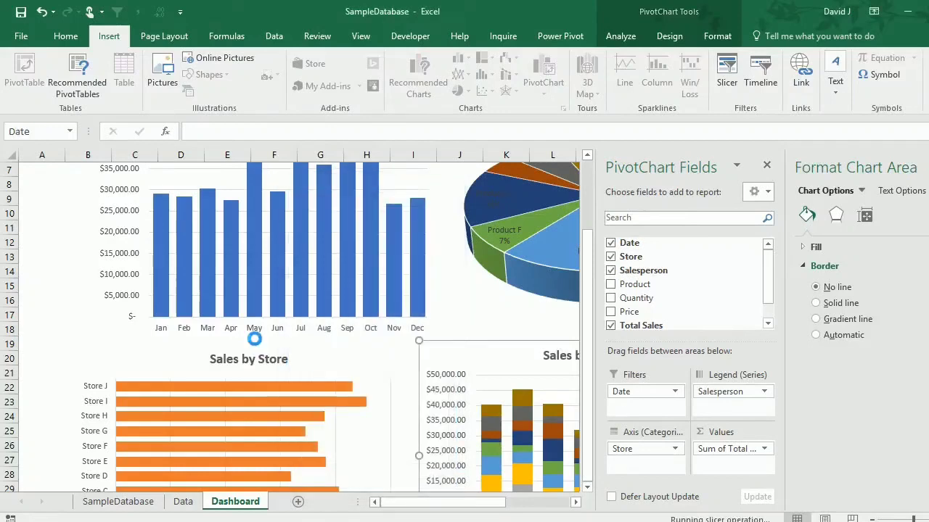
Place the Date slicer directly below the Store slicer at the sheet's left edge and narrow it to about 3.12 cm
left_click_drag(293, 244, 77, 174)
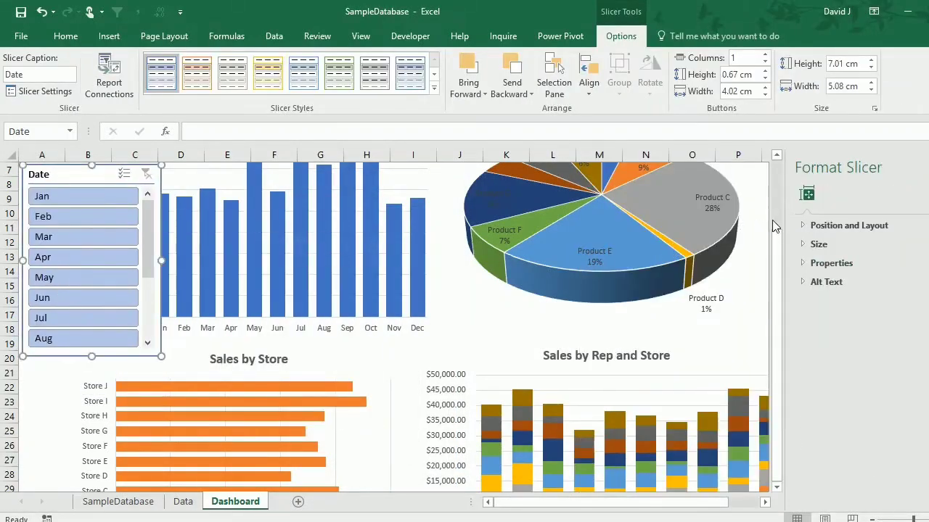
scroll(312, 246, "up", 2)
left_click_drag(58, 306, 48, 241)
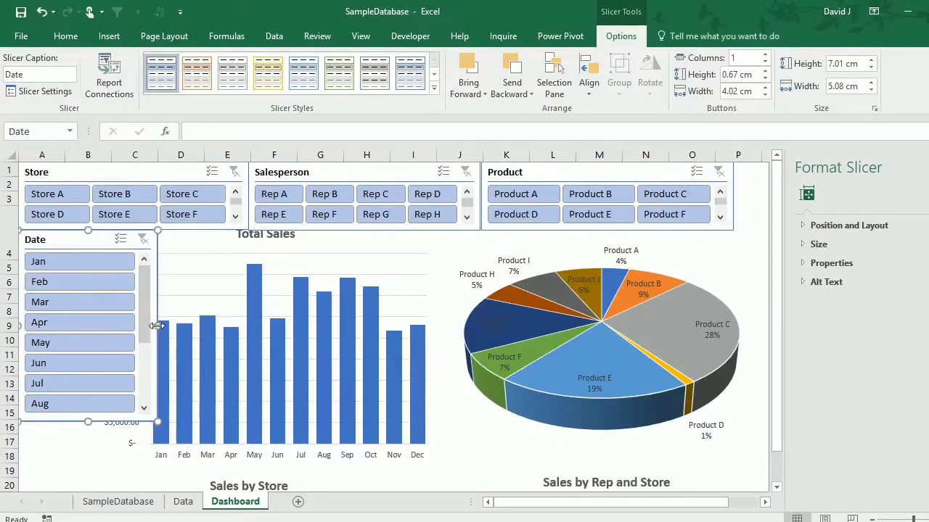
left_click_drag(157, 326, 104, 327)
Reposition the Total Sales chart just below the slicer row and shift the Sales by Product pie chart right and down
left_click(155, 392)
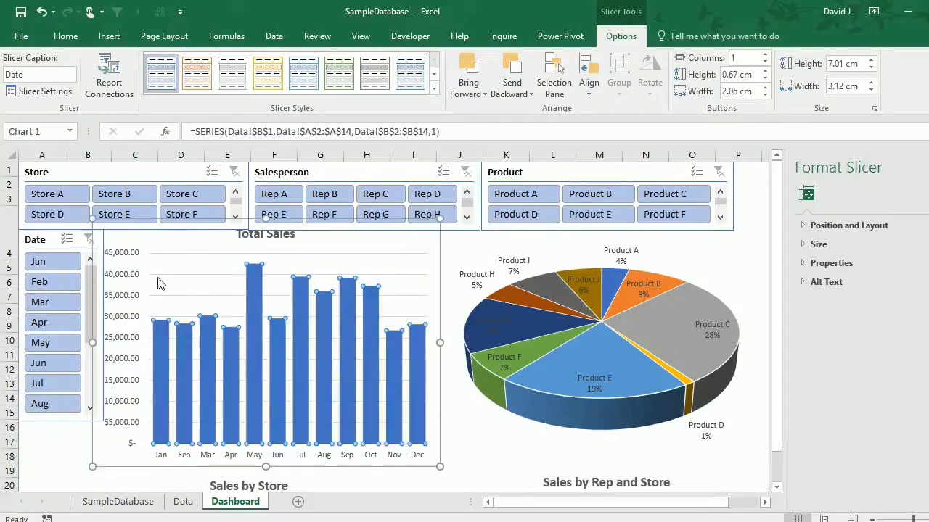
left_click_drag(123, 231, 130, 233)
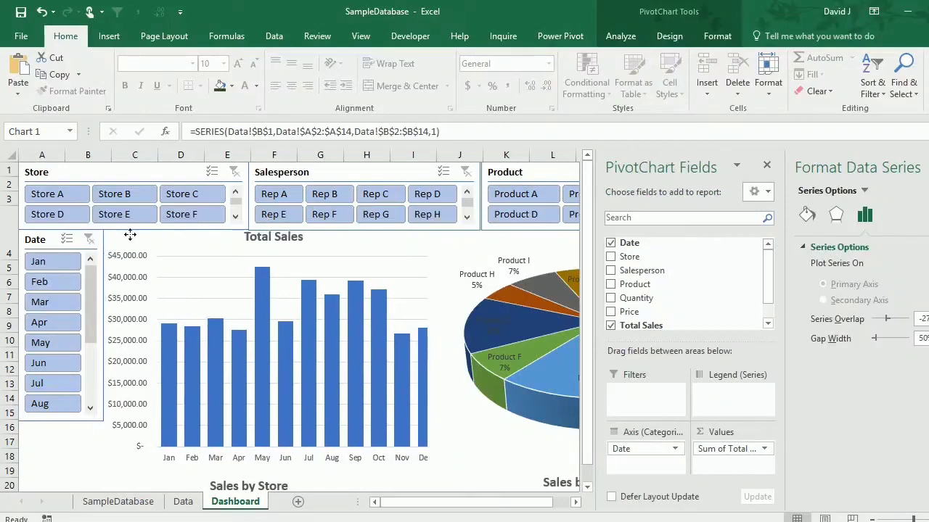
left_click(459, 450)
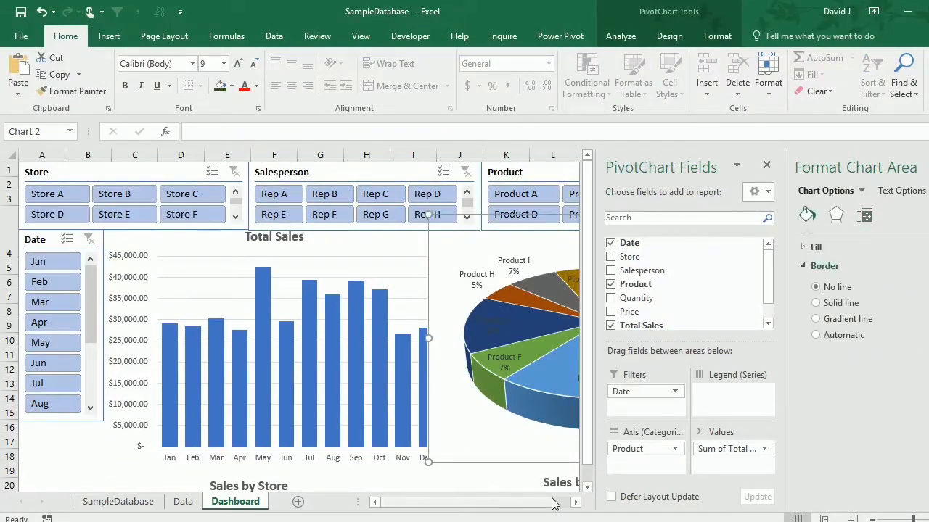
scroll(406, 461, "right", 3)
left_click_drag(293, 434, 321, 434)
mouse_move(267, 411)
left_mouse_down()
mouse_move(287, 413)
mouse_move(278, 419)
left_mouse_up()
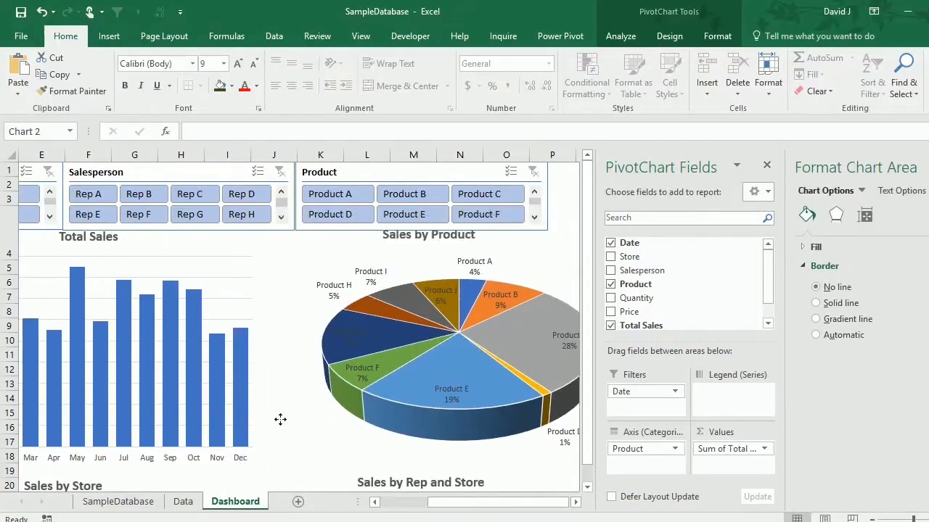
left_click(283, 432)
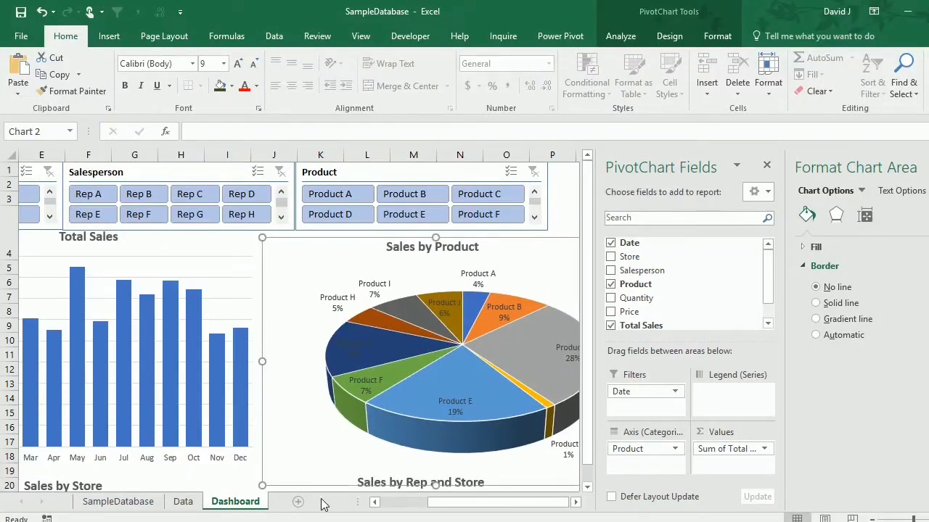
left_click(399, 503)
left_click(352, 249)
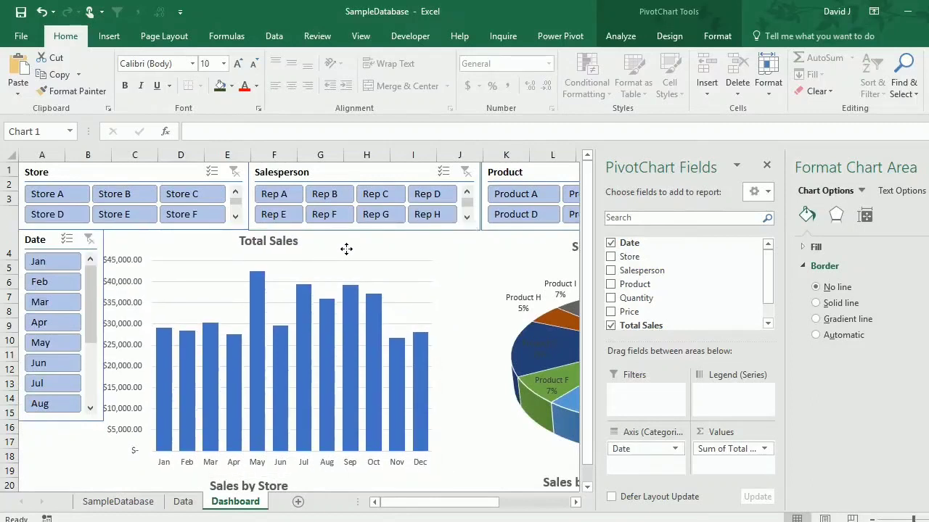
Extend the Date slicer downward to about row 23 so it fits all twelve months
left_click(55, 417)
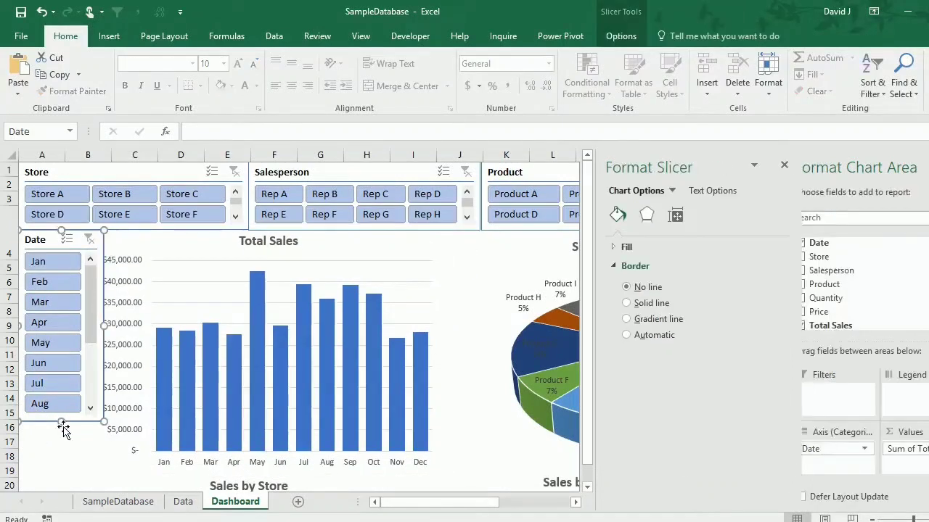
left_click_drag(62, 423, 62, 354)
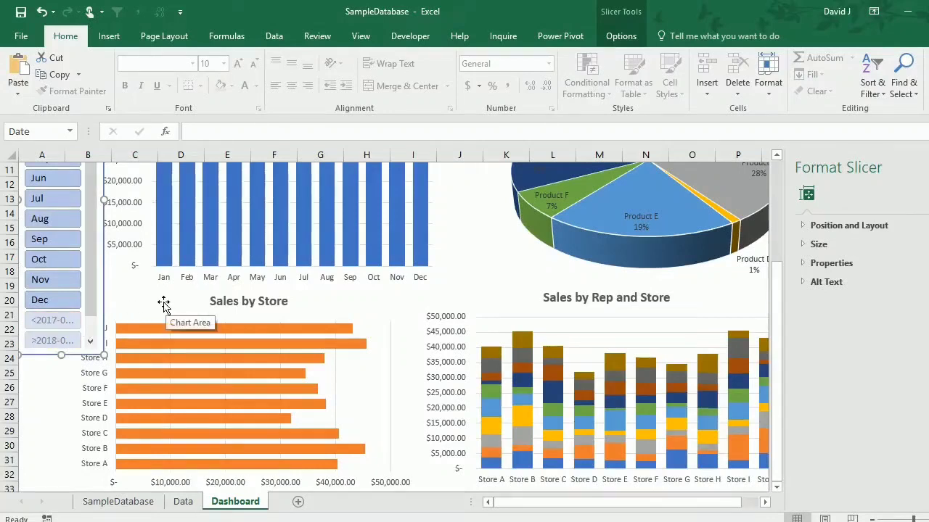
left_click(51, 404)
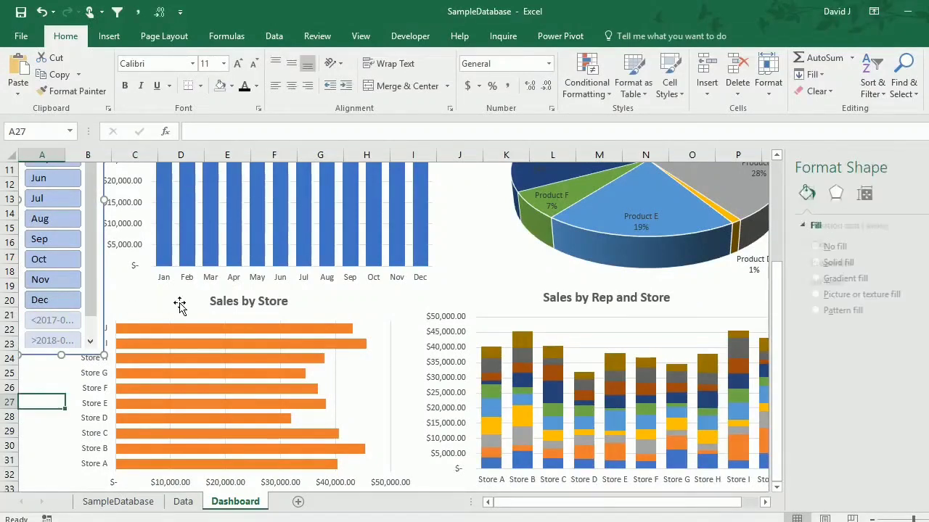
scroll(182, 305, "up", 3)
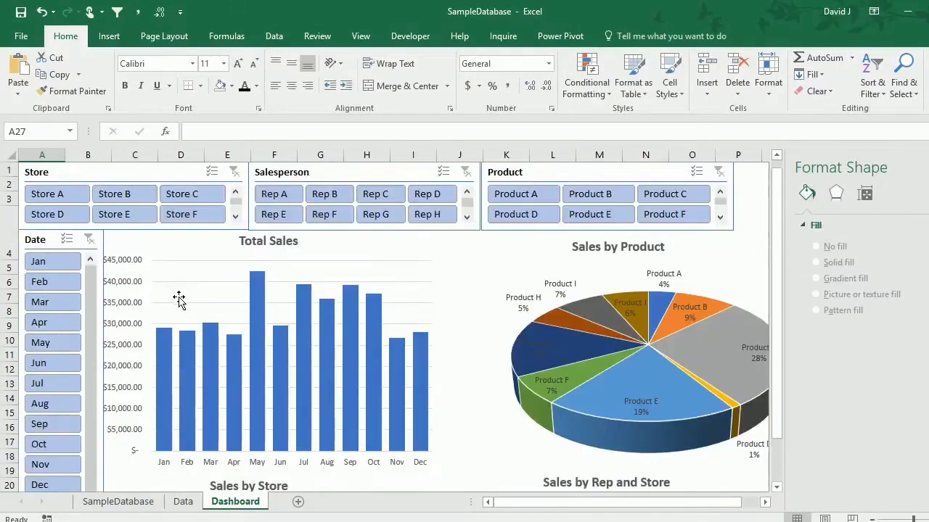
Shift the Total Sales and Sales by Store charts to the right, clear of the Date slicer
left_click(147, 243)
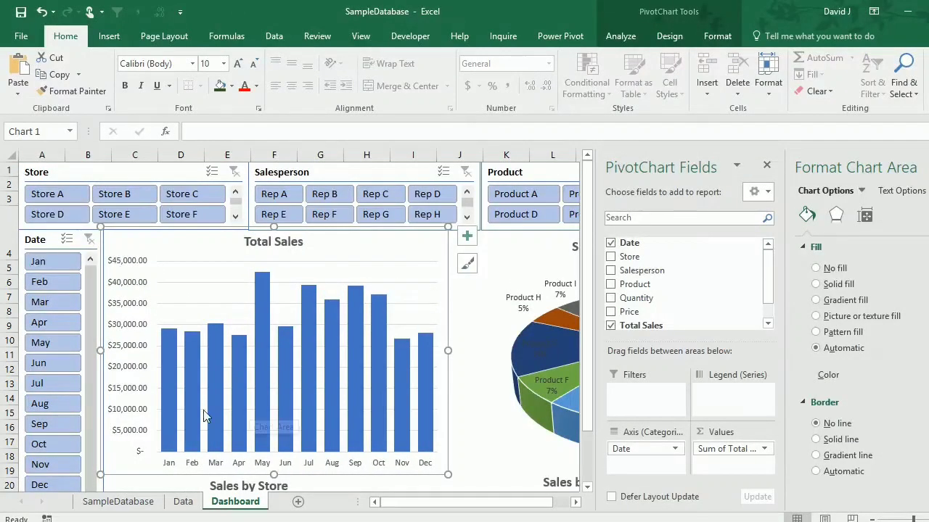
scroll(194, 388, "down", 2)
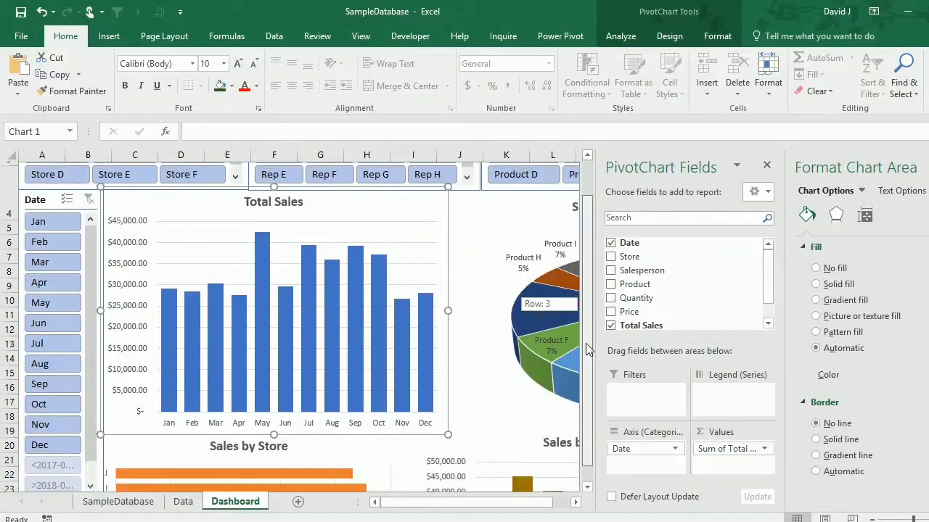
left_click_drag(127, 392, 169, 389)
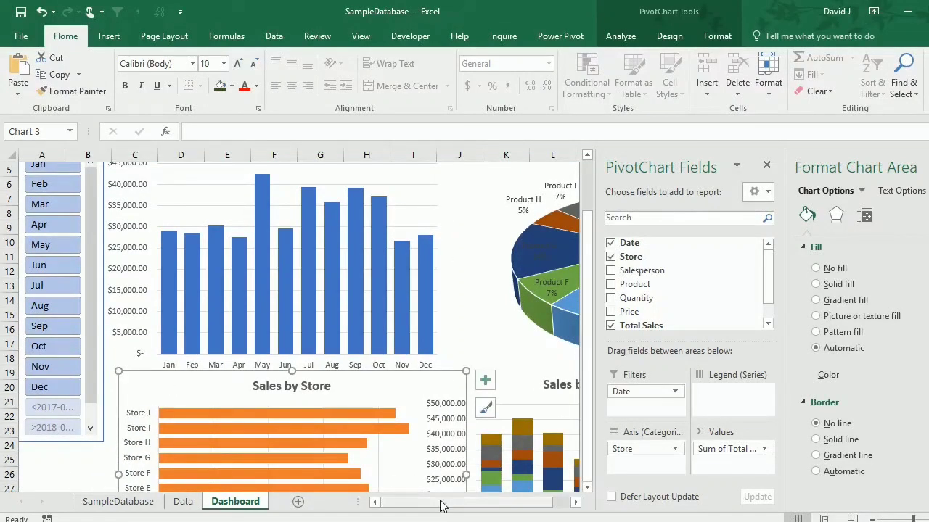
Move the Sales by Rep and Store chart to the right, clear of the Sales by Store chart
left_click_drag(440, 503, 453, 503)
left_click_drag(470, 384, 506, 384)
scroll(439, 347, "down", 4)
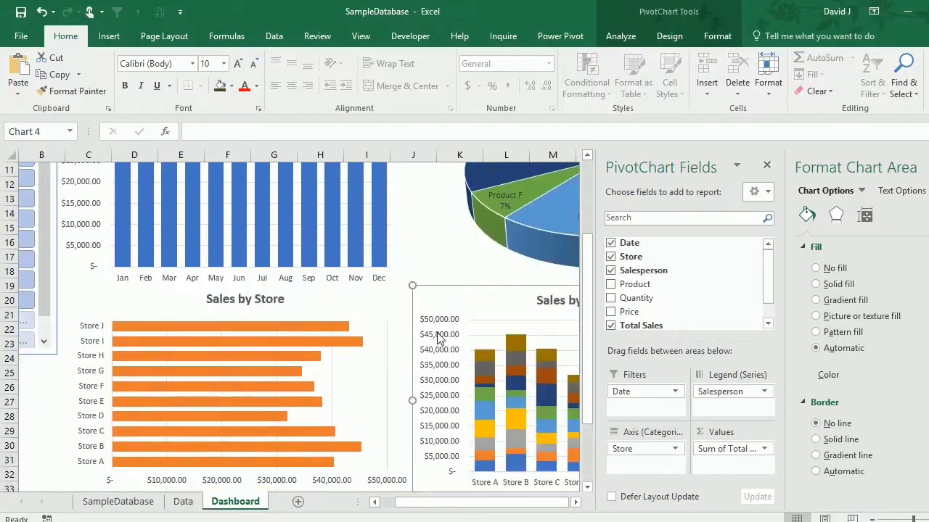
left_click(432, 446)
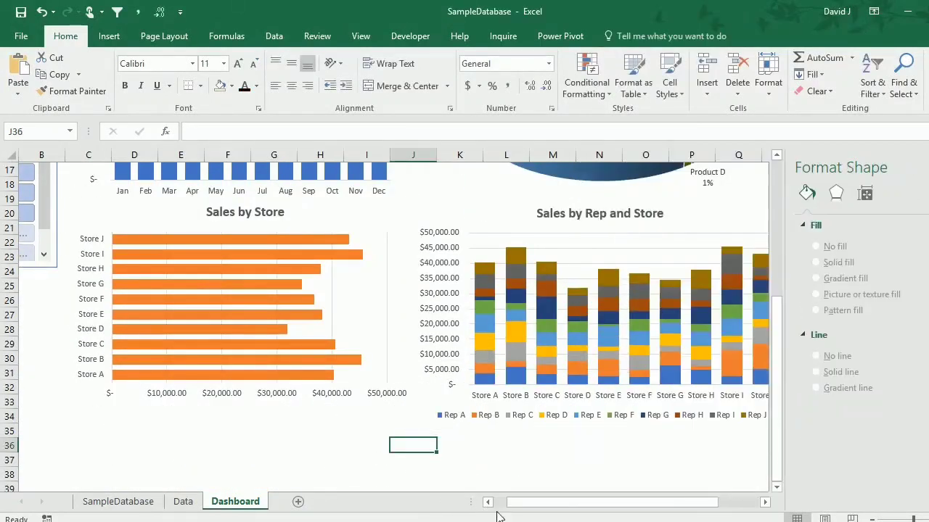
Extend the Sales by Store chart downward to about the end of row 34
left_click(312, 378)
left_click(244, 408)
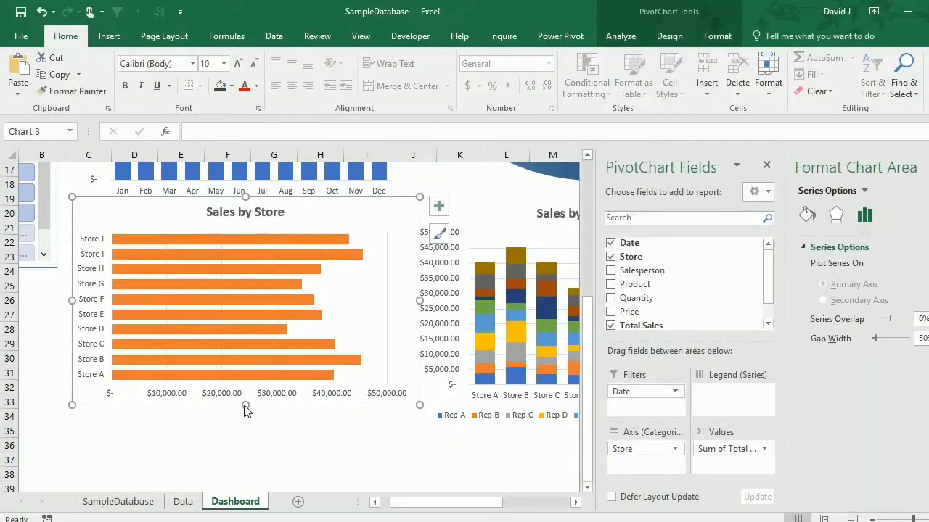
left_click_drag(244, 410, 252, 428)
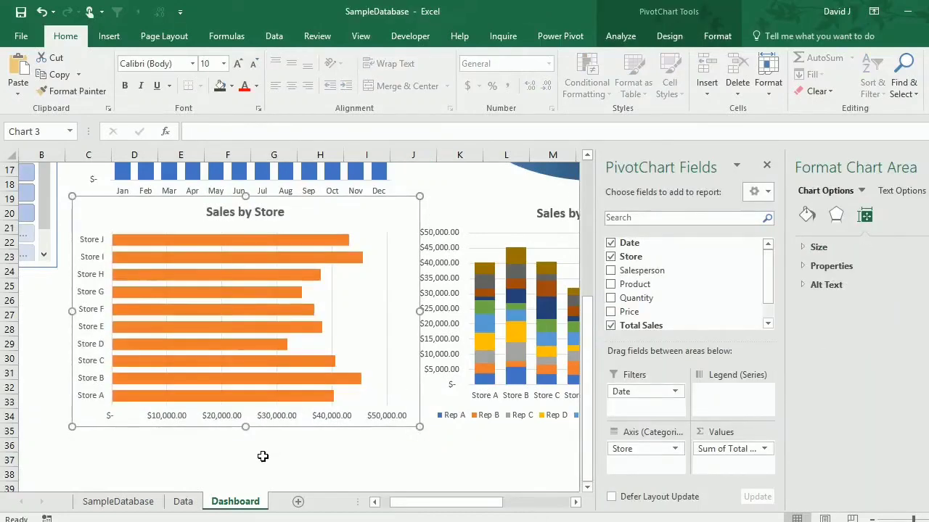
left_click(264, 455)
Test the Store slicer by filtering to Store A, and clear that filter
scroll(341, 365, "up", 5)
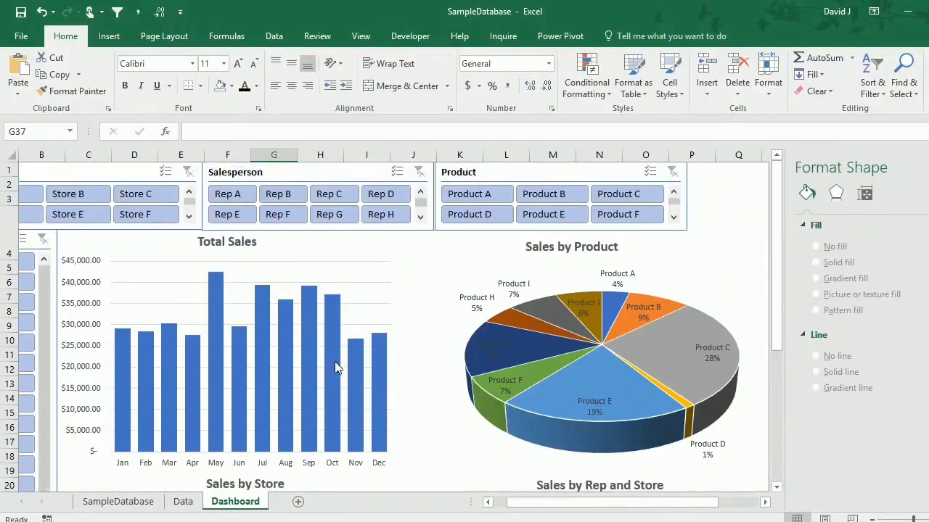
left_click_drag(693, 502, 678, 502)
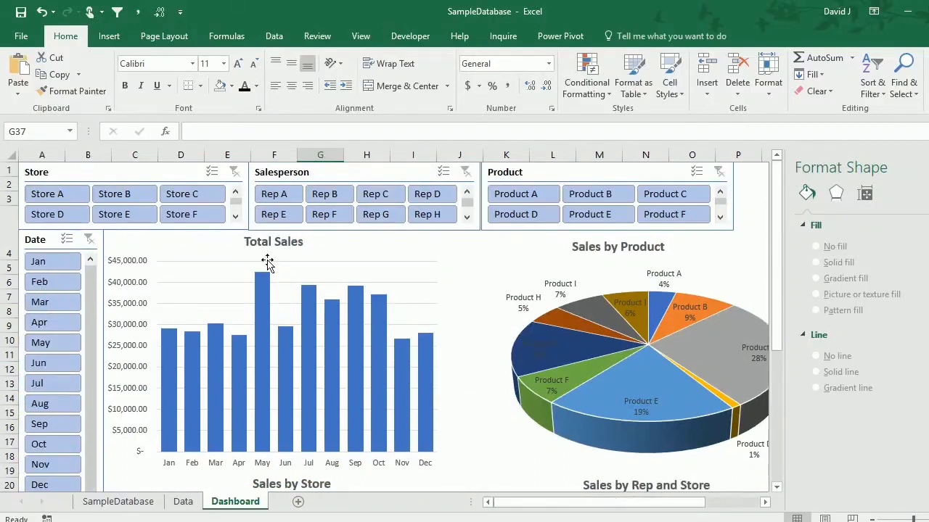
left_click(48, 197)
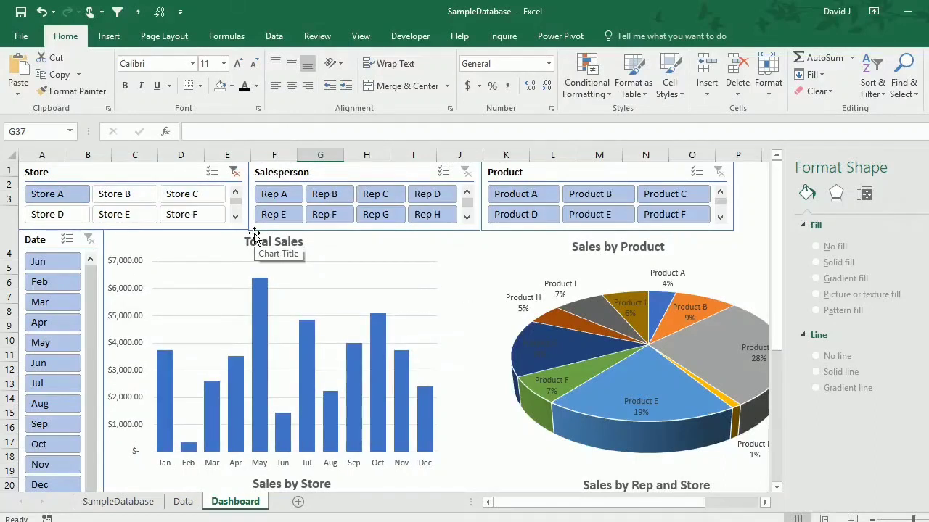
left_click(234, 172)
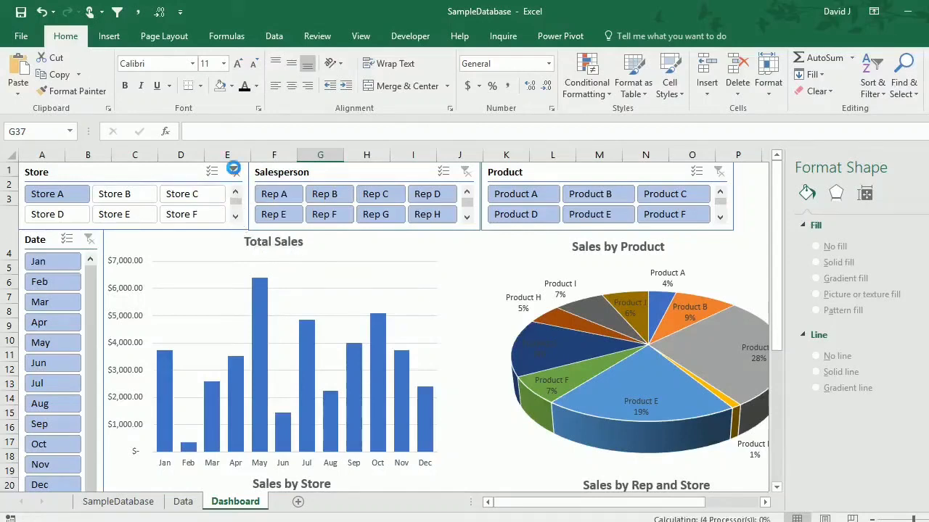
Connect the Store slicer to PivotTable10, PivotTable11 and PivotTable12 in addition to PivotTable9
left_click(165, 174)
right_click(166, 174)
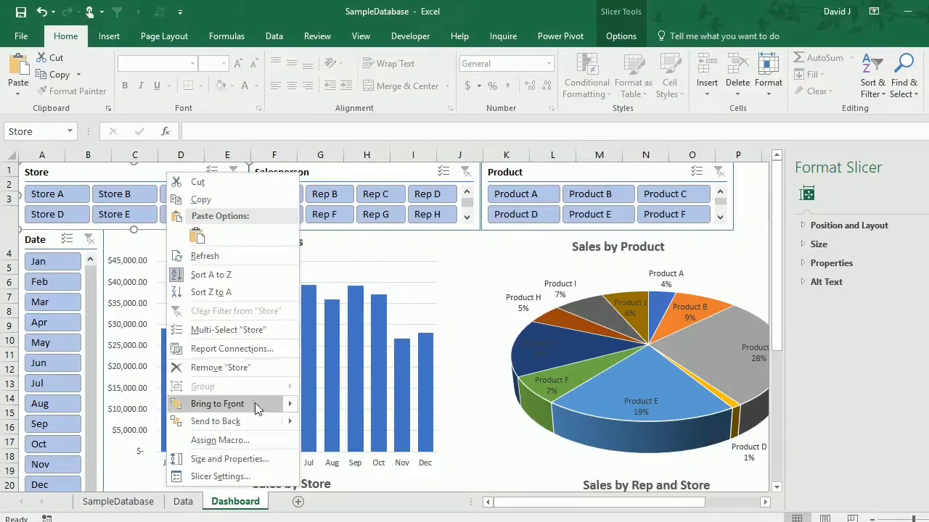
left_click(236, 355)
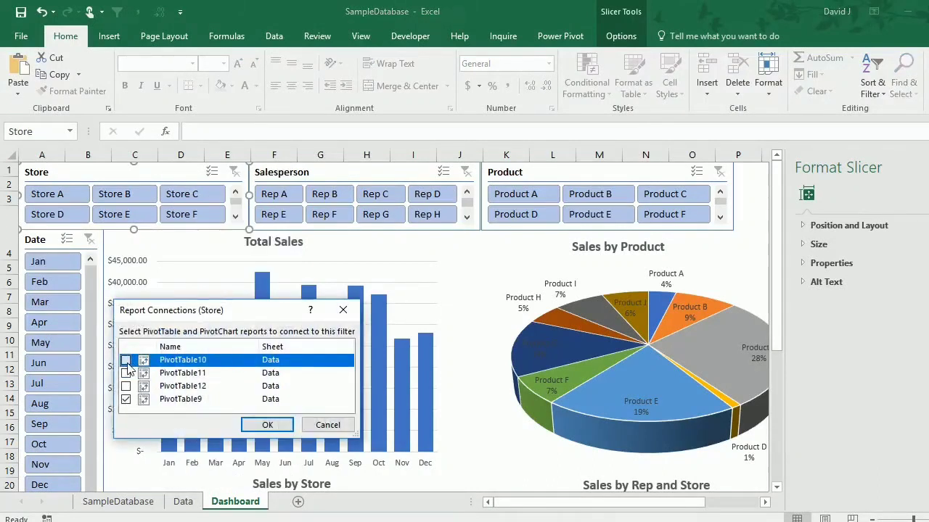
left_click(125, 361)
left_click(126, 386)
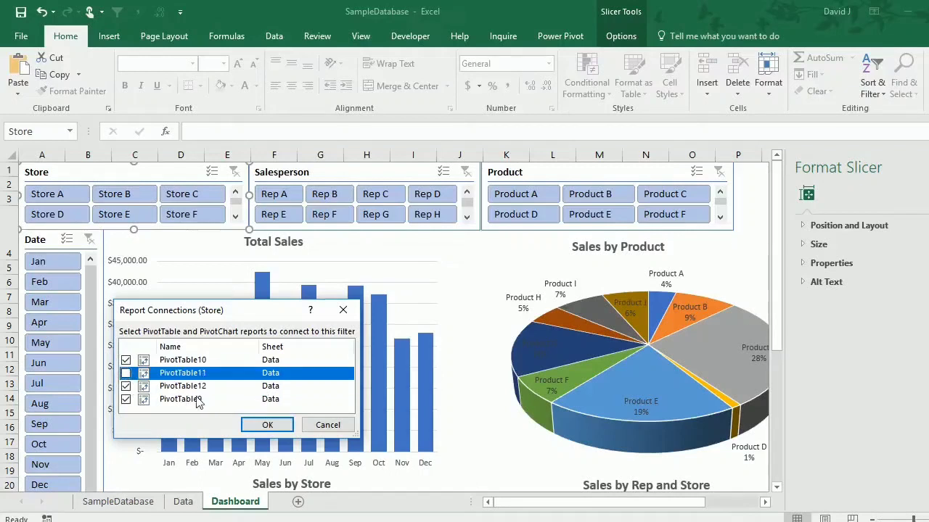
left_click(275, 426)
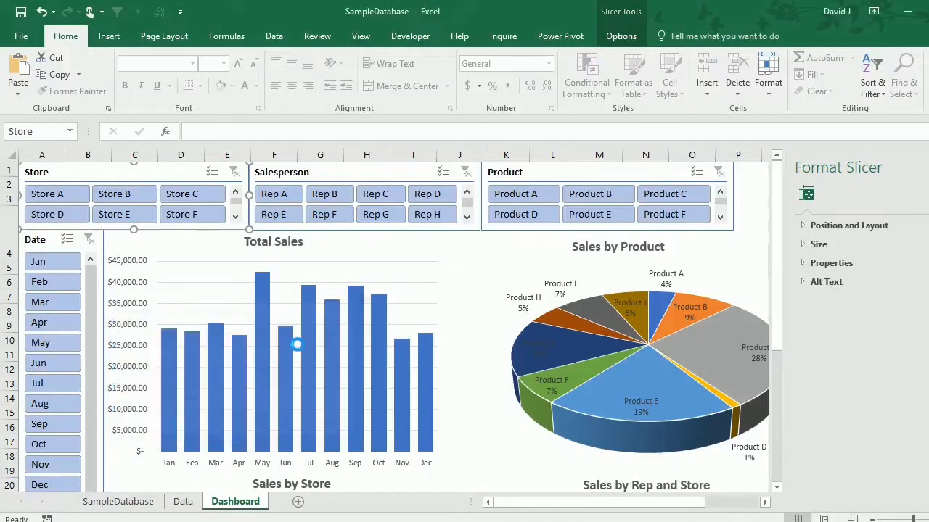
Test the Store slicer on all four charts by filtering to Store A, and clear that filter
left_click(346, 174)
left_click(70, 194)
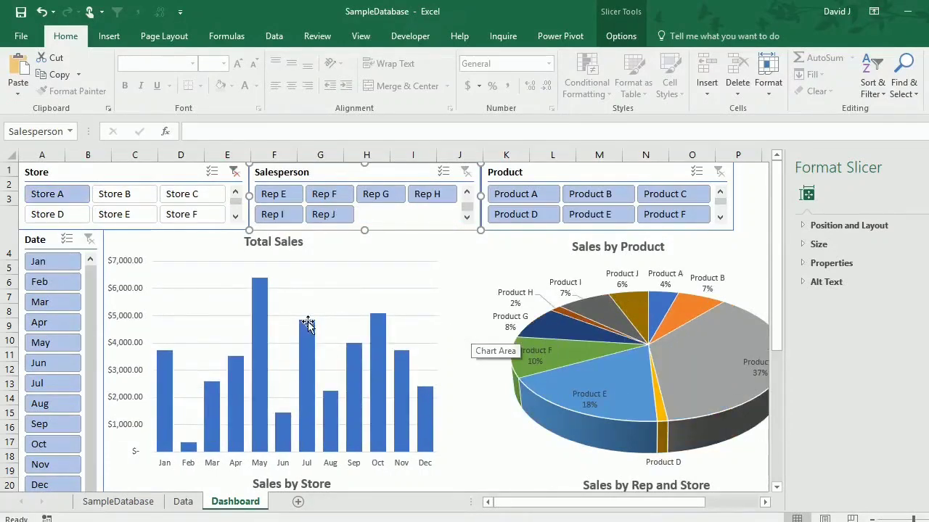
left_click_drag(775, 319, 775, 389)
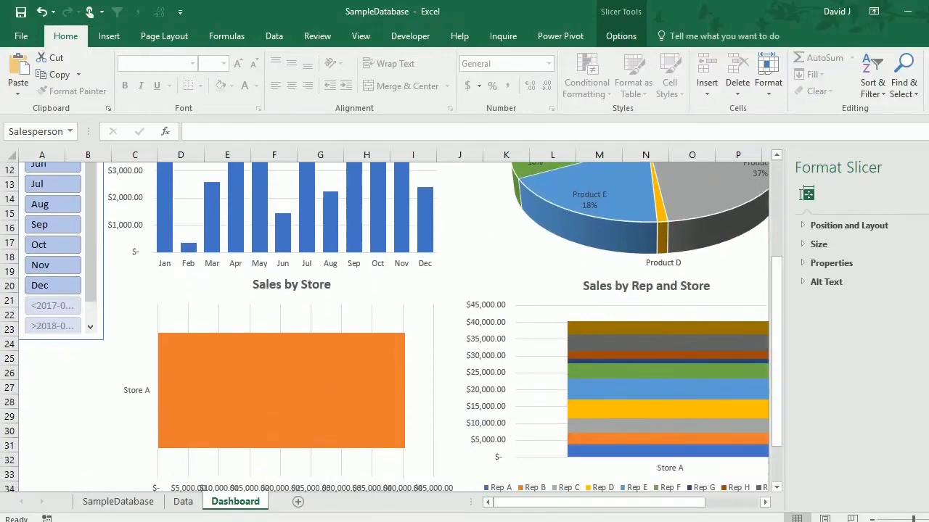
left_click(928, 168)
left_click(907, 340)
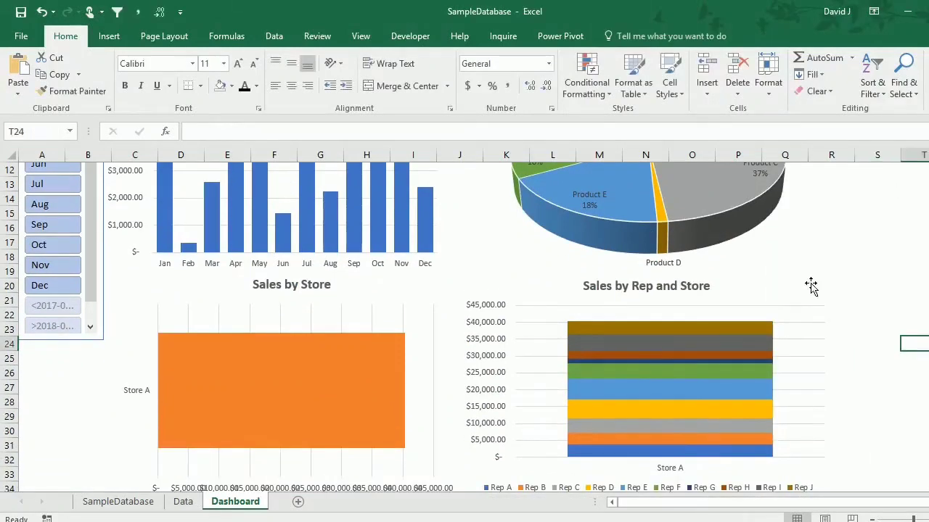
scroll(805, 281, "up", 4)
left_click(234, 171)
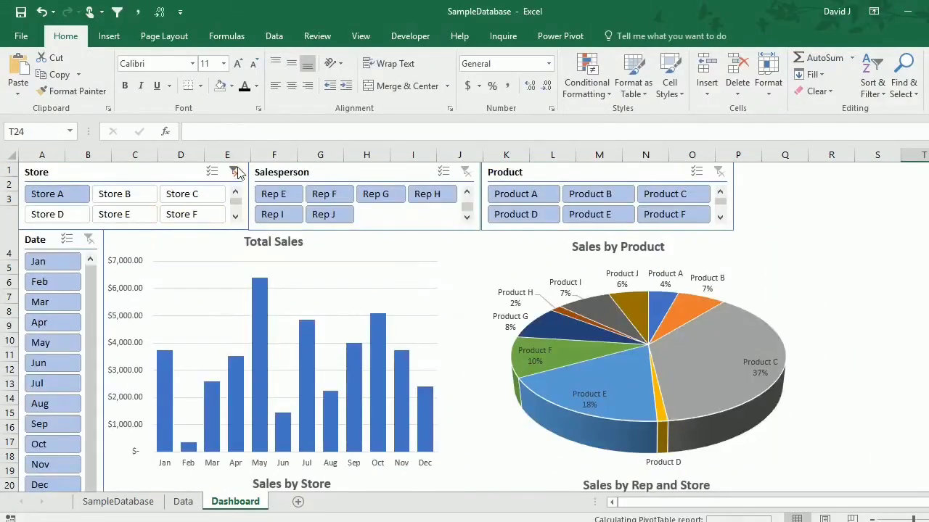
Connect the Salesperson slicer to PivotTable10, PivotTable11 and PivotTable12 in addition to PivotTable9
left_click(335, 174)
right_click(335, 175)
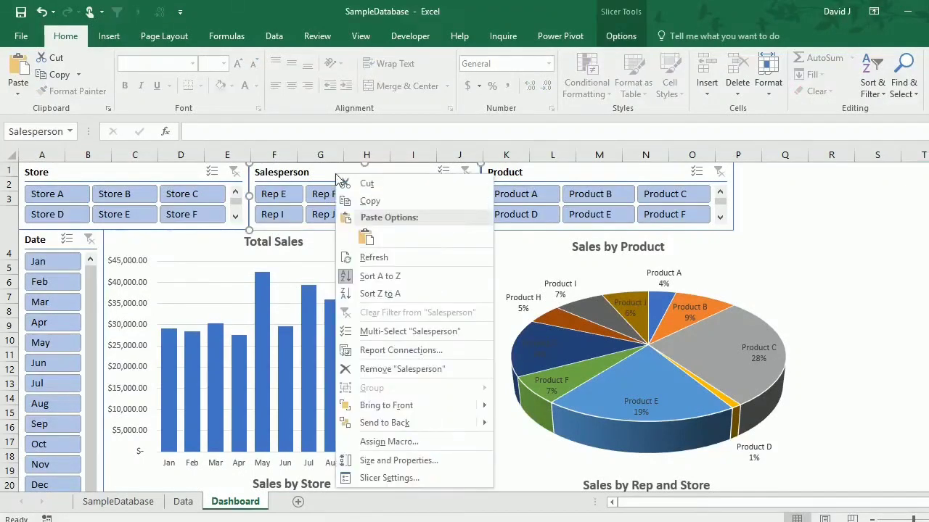
left_click(405, 350)
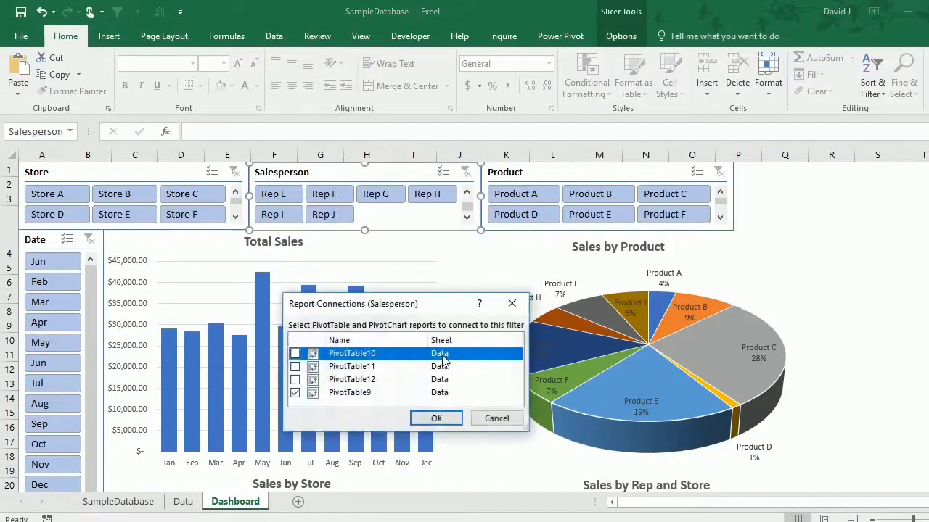
left_click(295, 353)
left_click(294, 367)
left_click(295, 380)
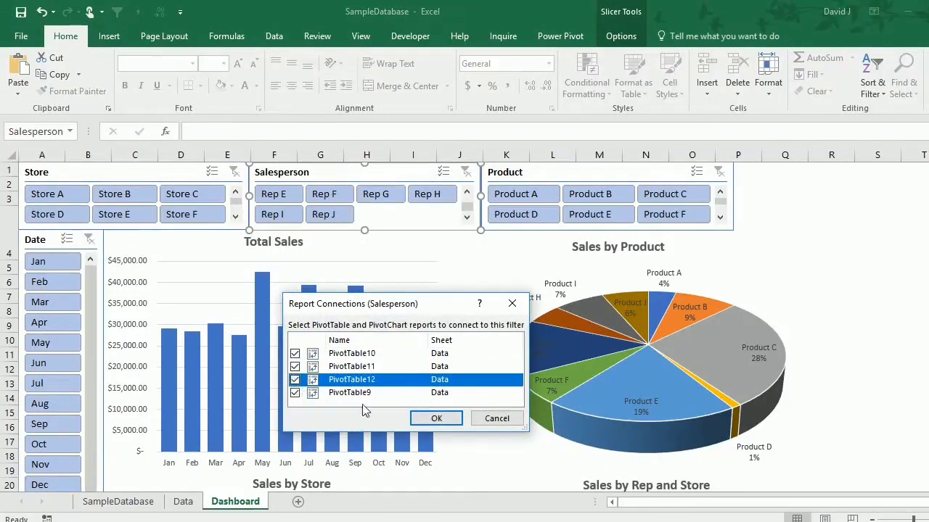
left_click(438, 424)
Connect the Product slicer to all four PivotTables: PivotTable9, PivotTable10, PivotTable11 and PivotTable12
left_click(565, 170)
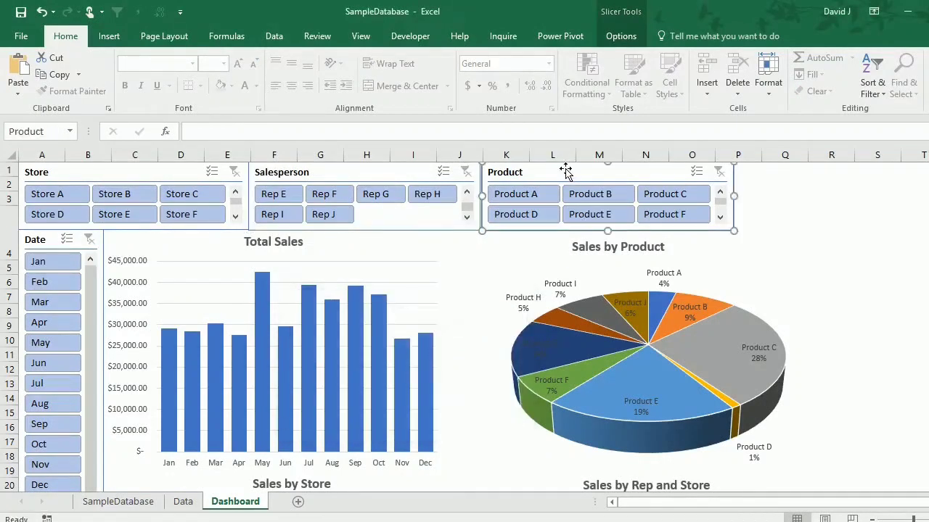
right_click(566, 170)
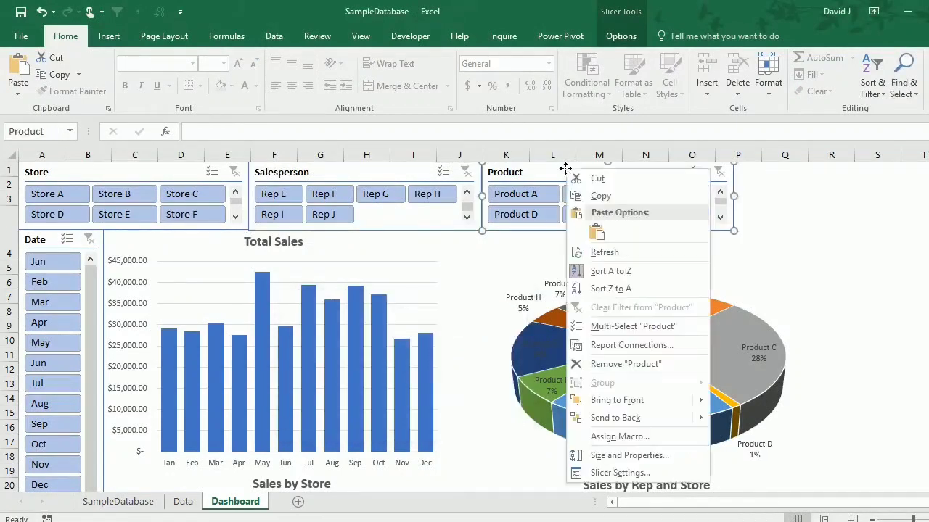
left_click(628, 346)
left_click(633, 352)
left_click(632, 364)
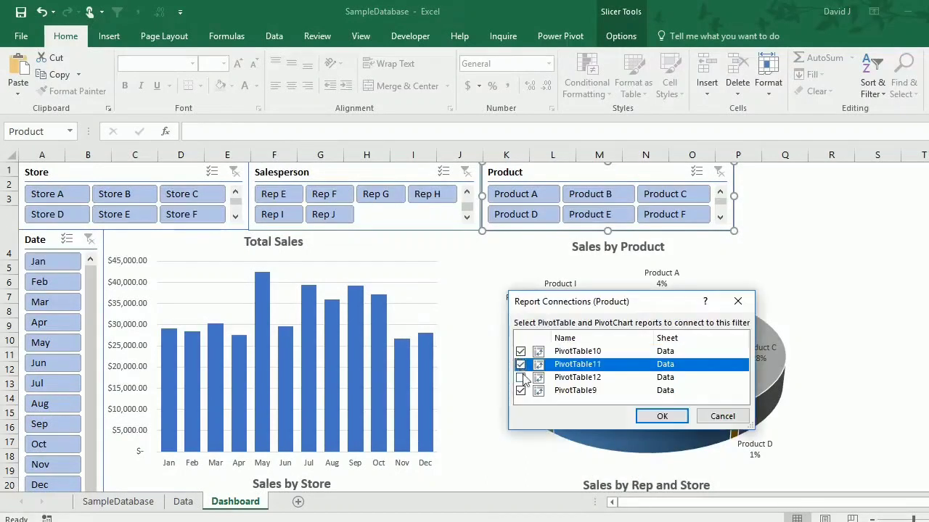
left_click(638, 377)
left_click(658, 415)
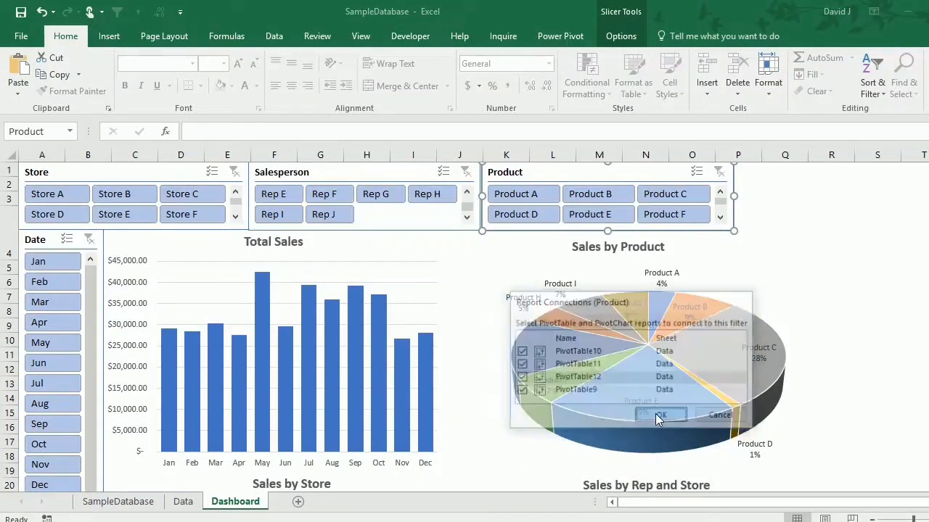
Connect the Date slicer to PivotTable9, PivotTable10 and PivotTable11 in addition to PivotTable12
left_click(29, 244)
right_click(32, 246)
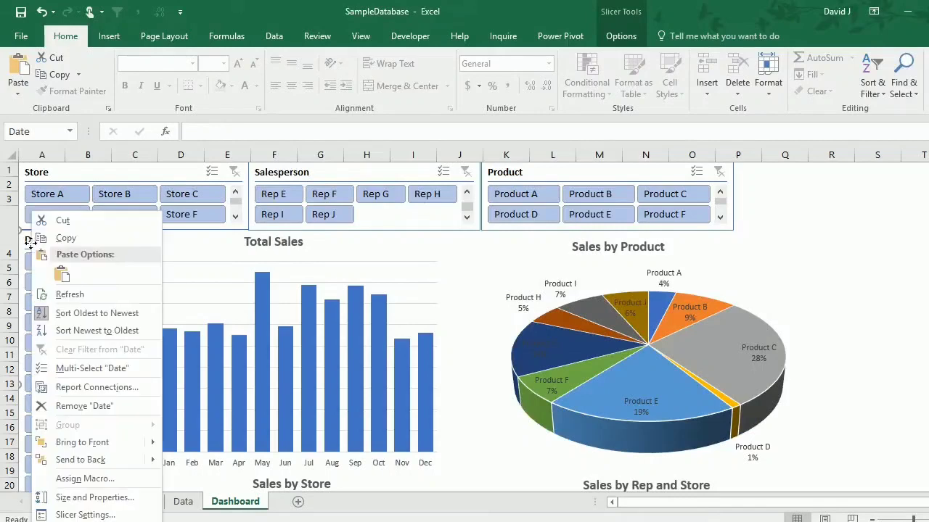
left_click(104, 389)
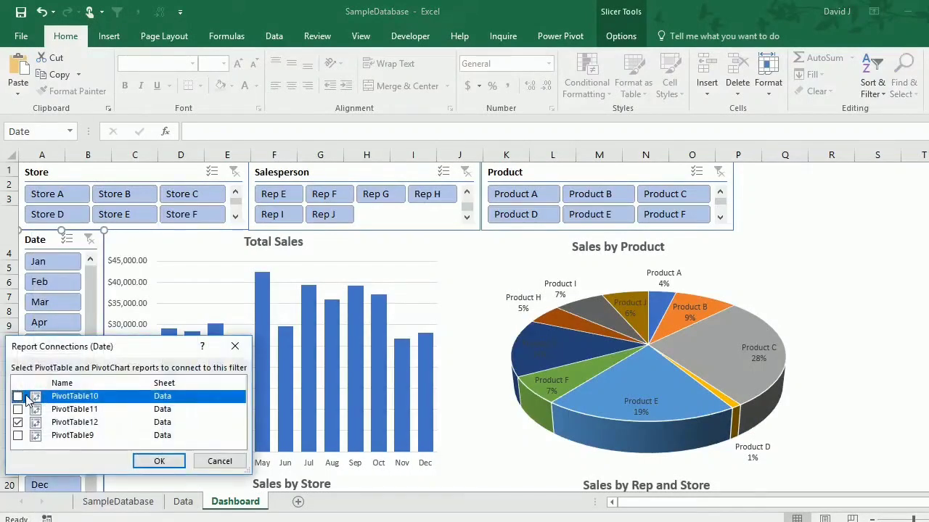
left_click(17, 409)
left_click(18, 436)
left_click(149, 461)
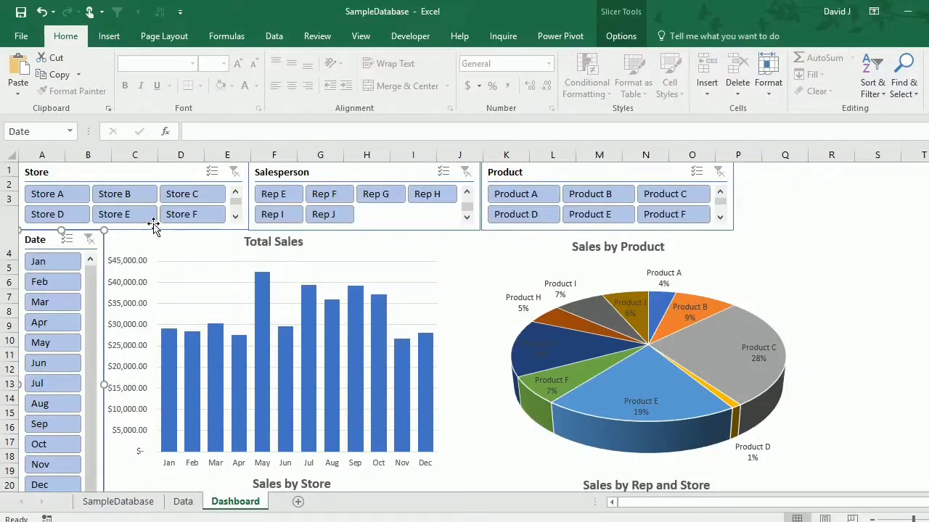
Filter the dashboard to Store A, Store B and Store C, and review the charts
left_click(132, 195)
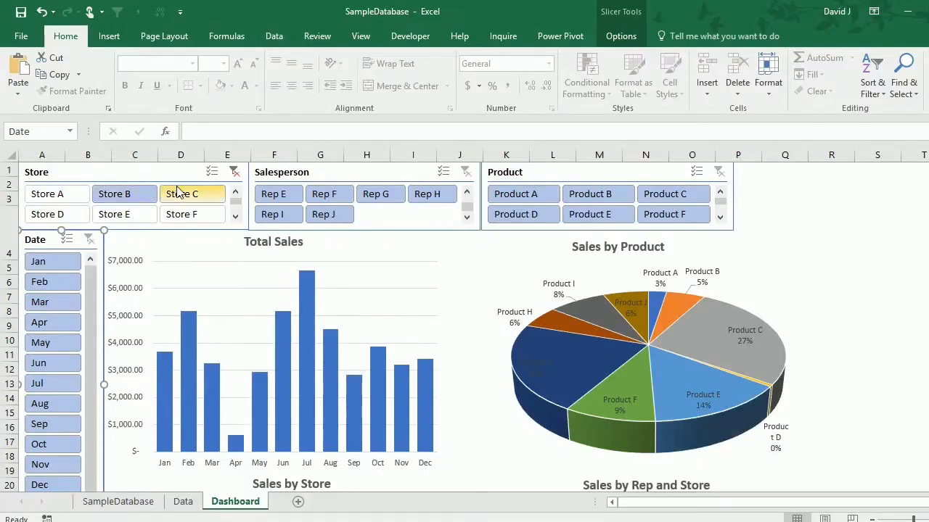
left_click(55, 193)
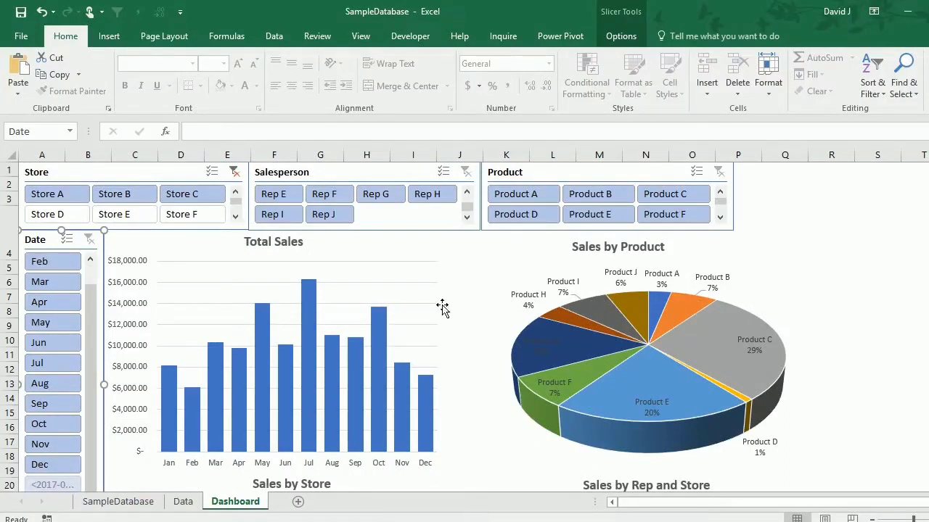
left_click(886, 325)
scroll(920, 334, "down", 4)
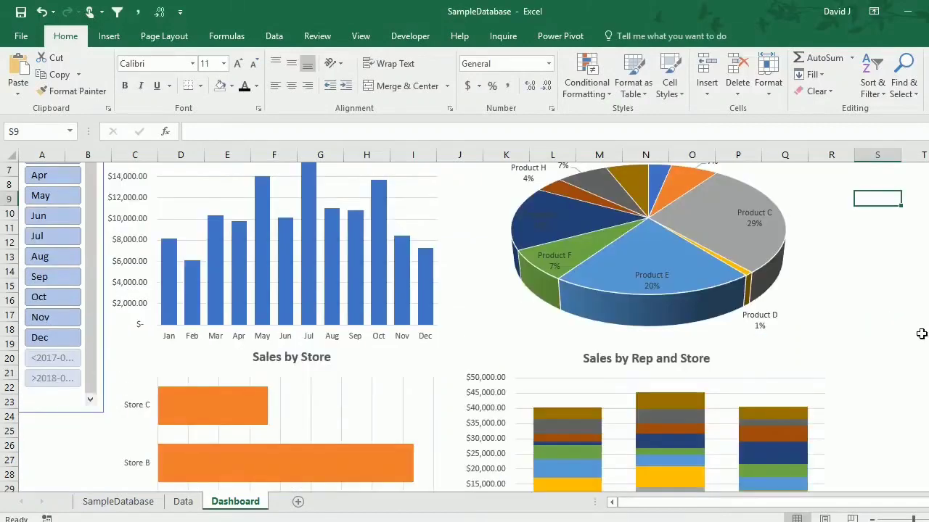
scroll(920, 335, "down", 1)
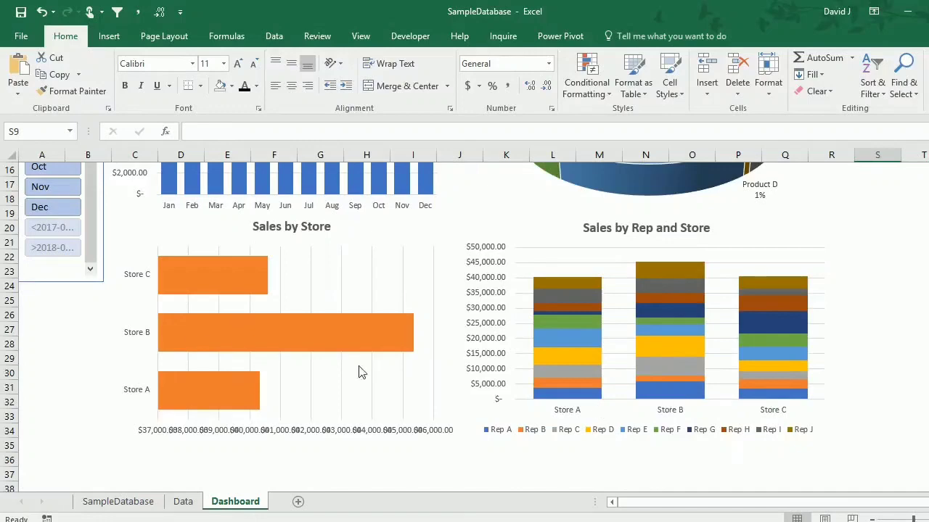
scroll(159, 270, "up", 5)
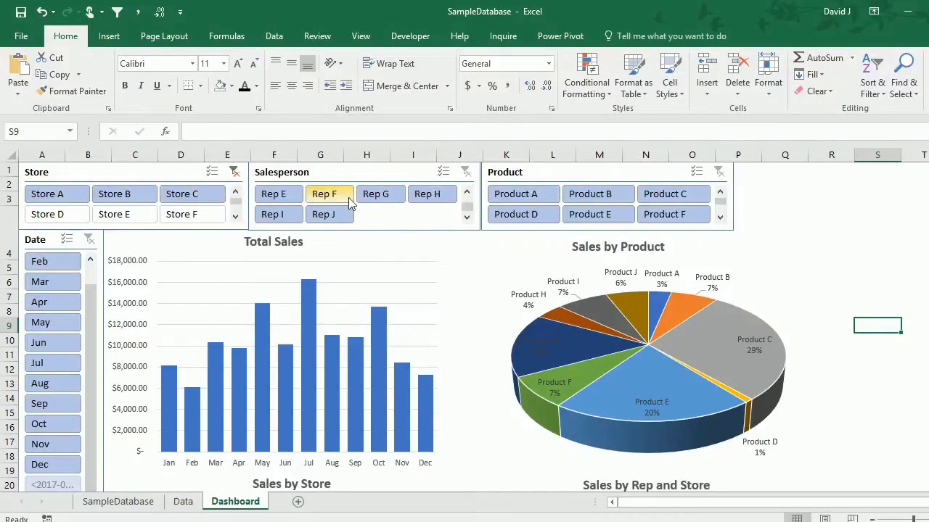
Filter the Salesperson slicer to Rep A and review all four charts
left_click(467, 192)
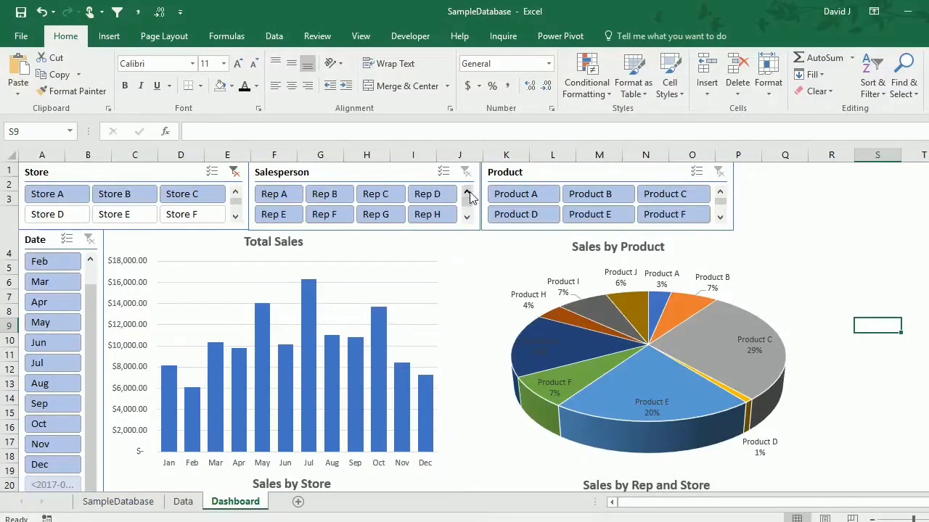
left_click(287, 195)
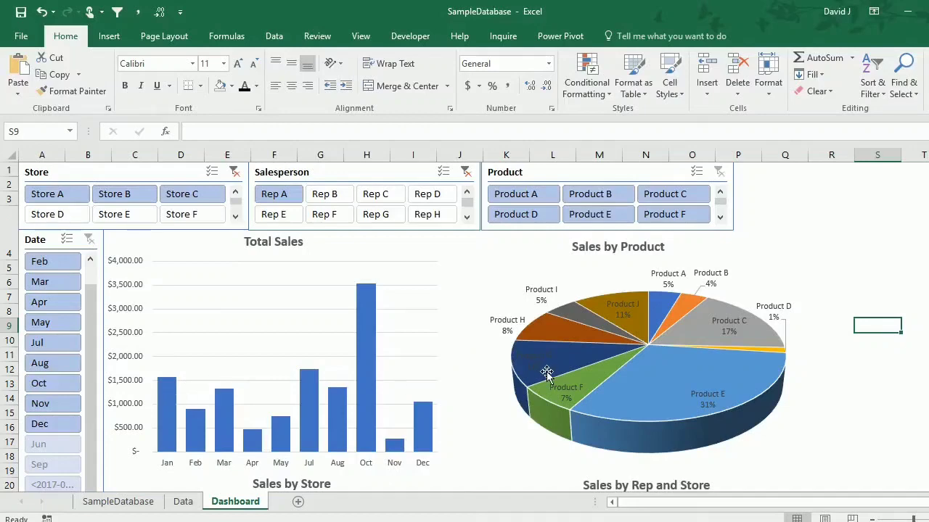
left_click(925, 263)
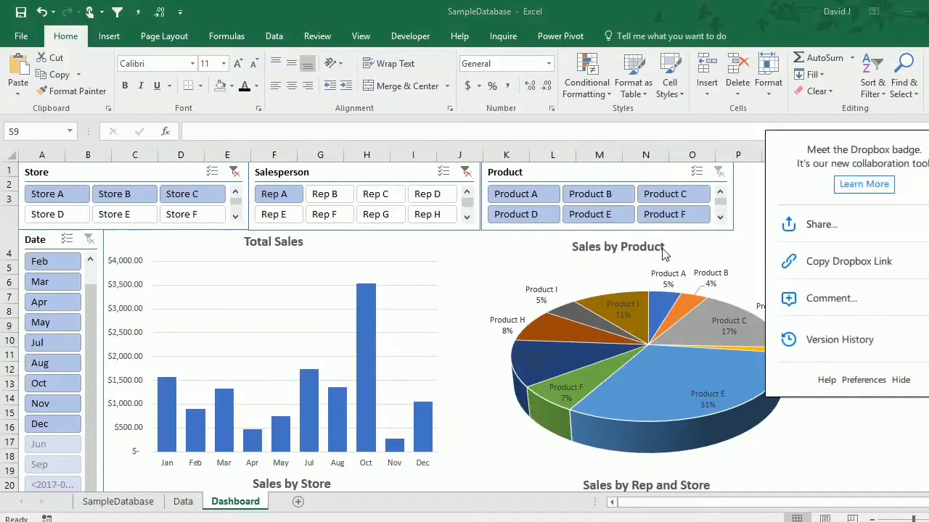
left_click(619, 271)
scroll(681, 252, "down", 3)
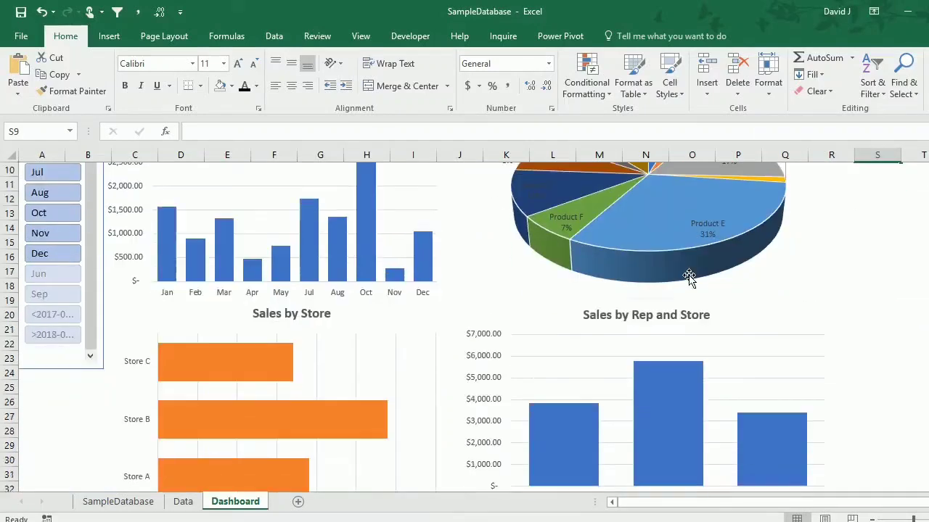
scroll(685, 278, "up", 3)
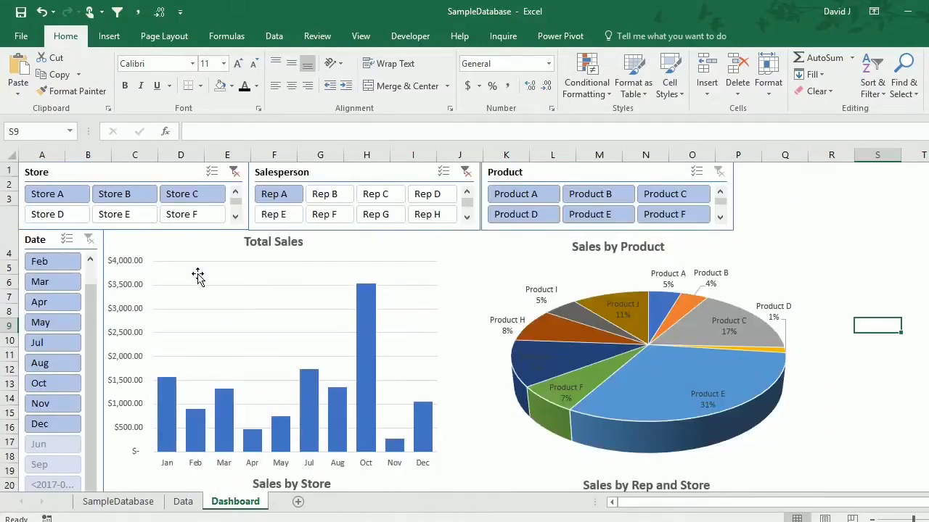
left_click(55, 308, "ctrl")
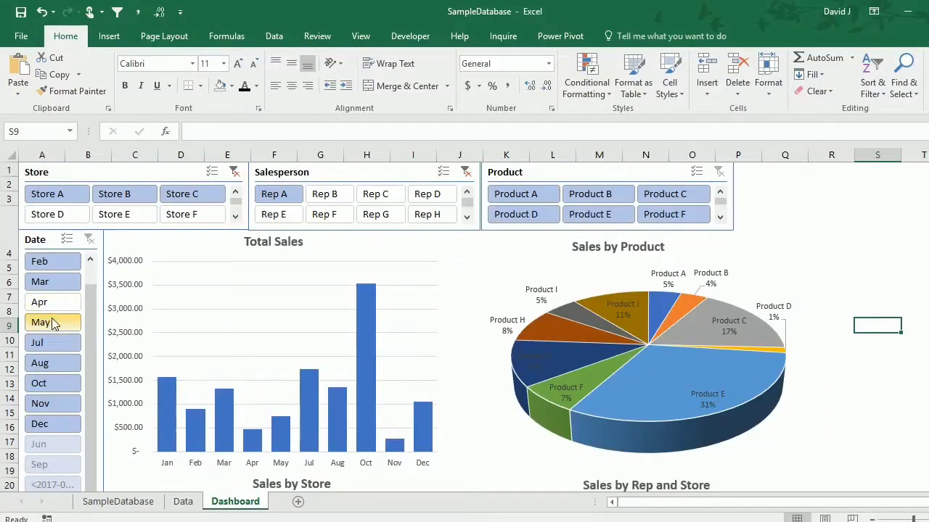
left_click(56, 324, "ctrl")
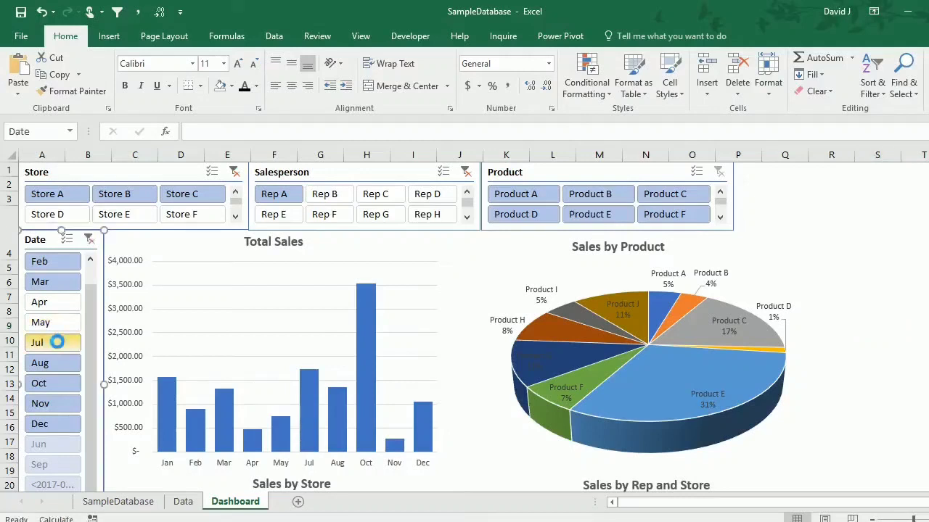
left_click(57, 342, "ctrl")
left_click(87, 241)
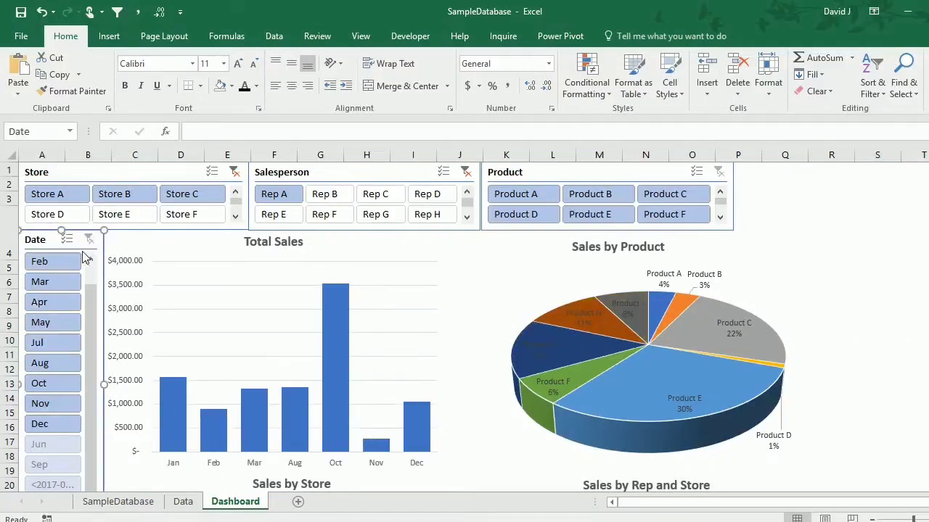
Filter the Date slicer to Apr, May and Jul, and review all four charts
left_click(58, 303)
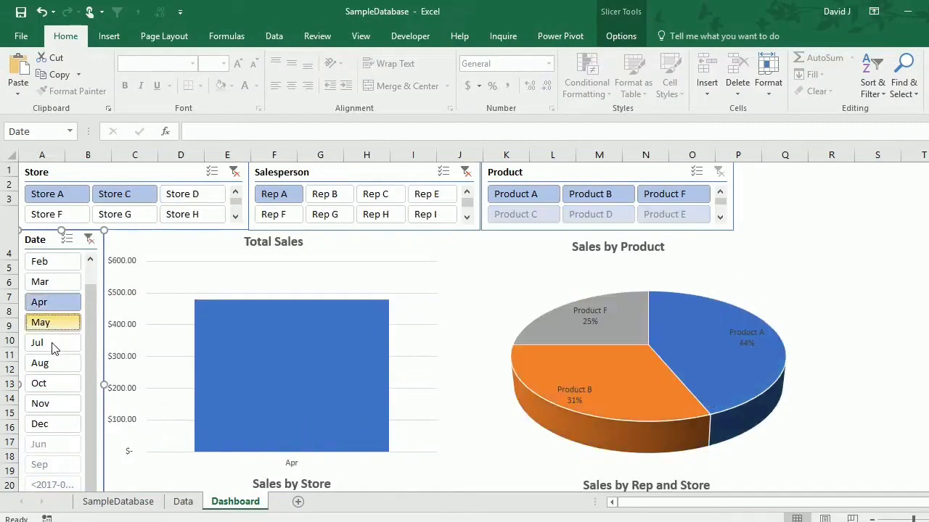
left_click(53, 347, "shift")
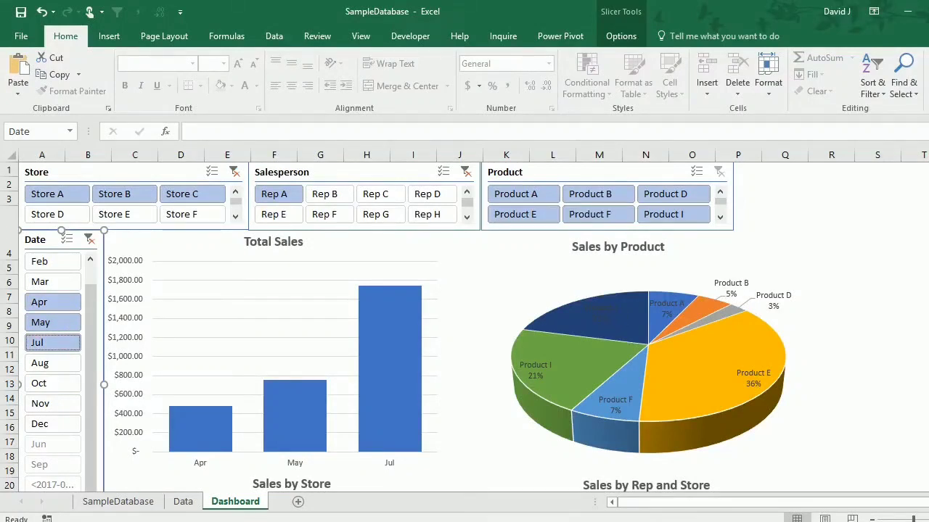
scroll(646, 326, "down", 5)
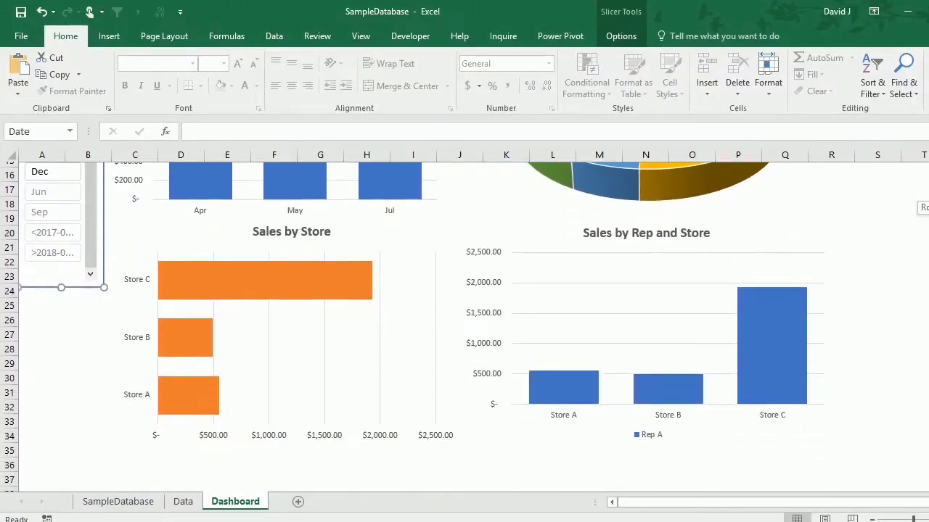
scroll(778, 227, "up", 5)
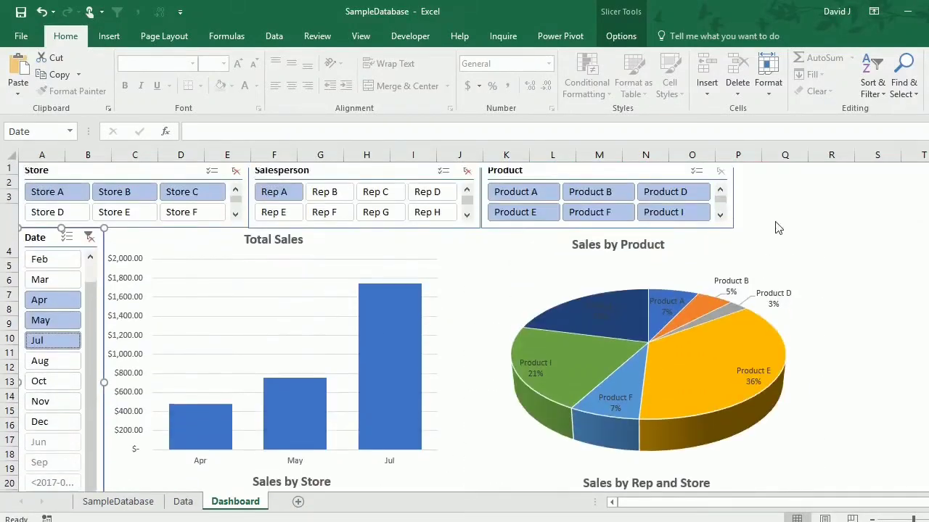
Clear the filters on the Date, Store and Salesperson slicers so the dashboard charts cover all data
scroll(778, 227, "down", 1)
left_click(89, 224)
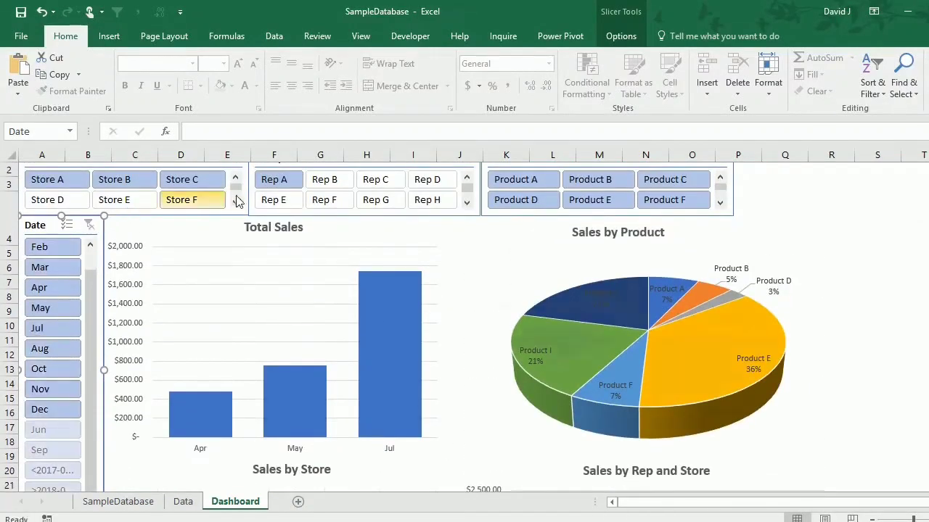
scroll(321, 193, "up", 1)
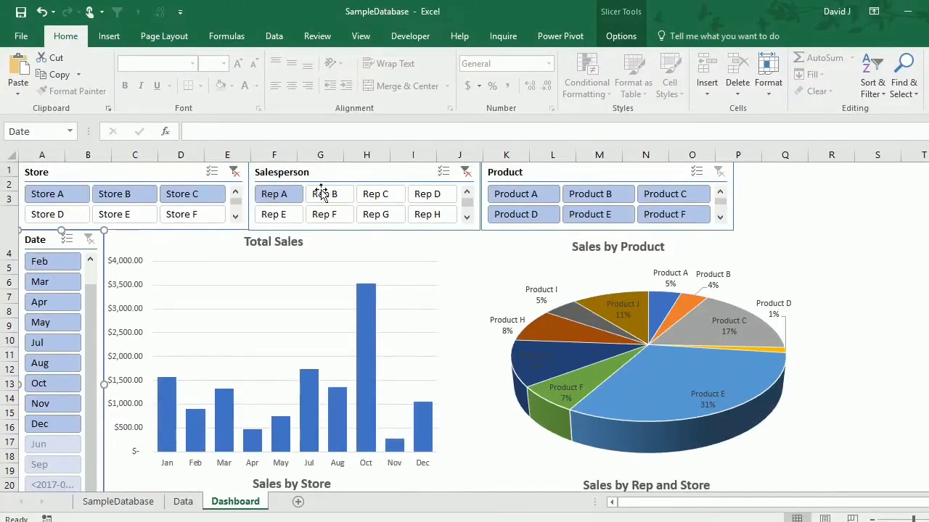
left_click(233, 172)
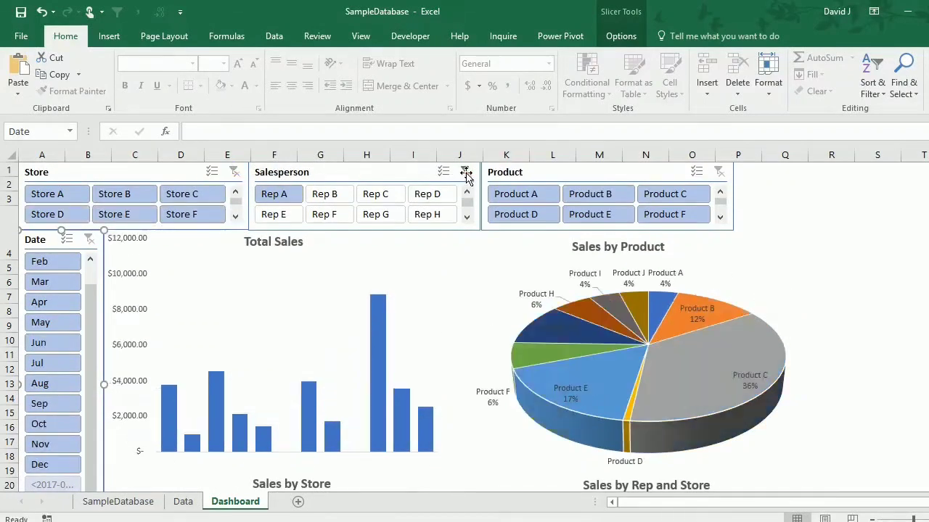
left_click(466, 171)
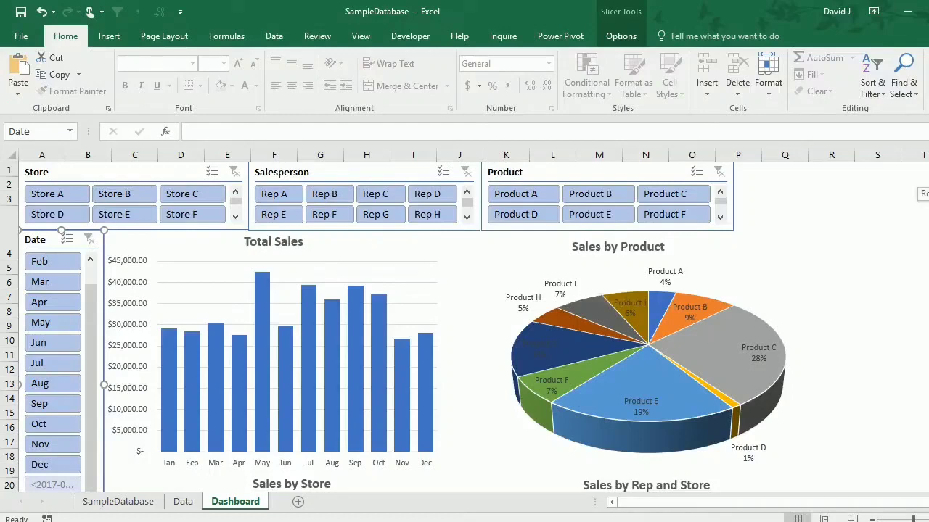
Review all four unfiltered dashboard charts, check the PivotTables on the Data sheet, and return to the Dashboard sheet
scroll(412, 326, "down", 4)
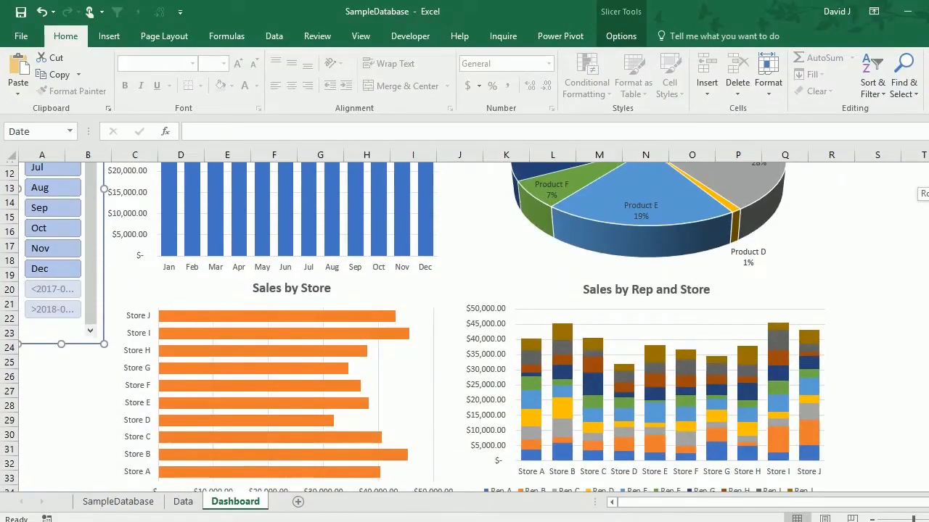
scroll(412, 326, "up", 4)
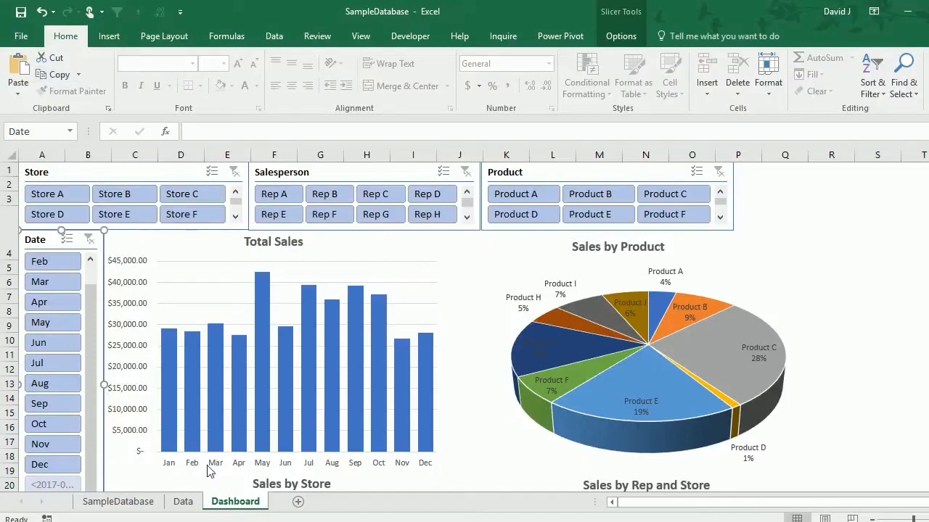
left_click(183, 501)
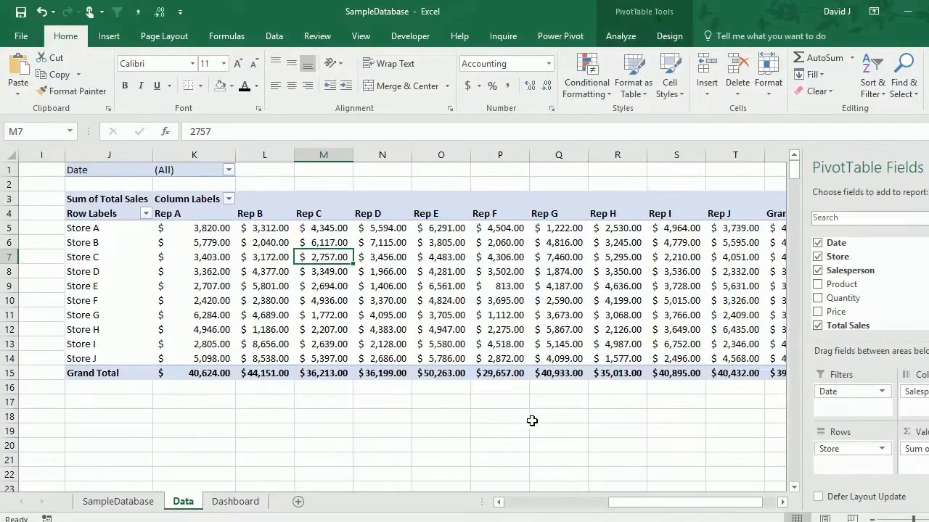
left_click(235, 501)
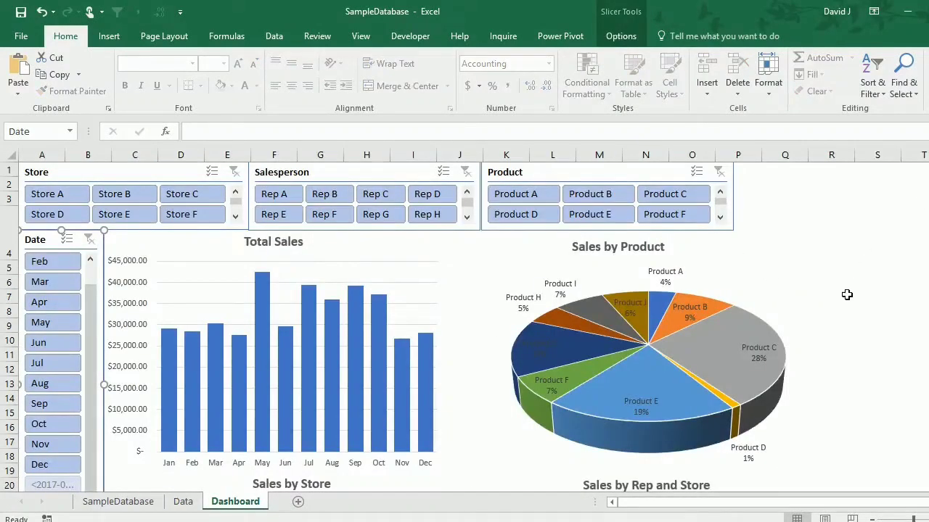